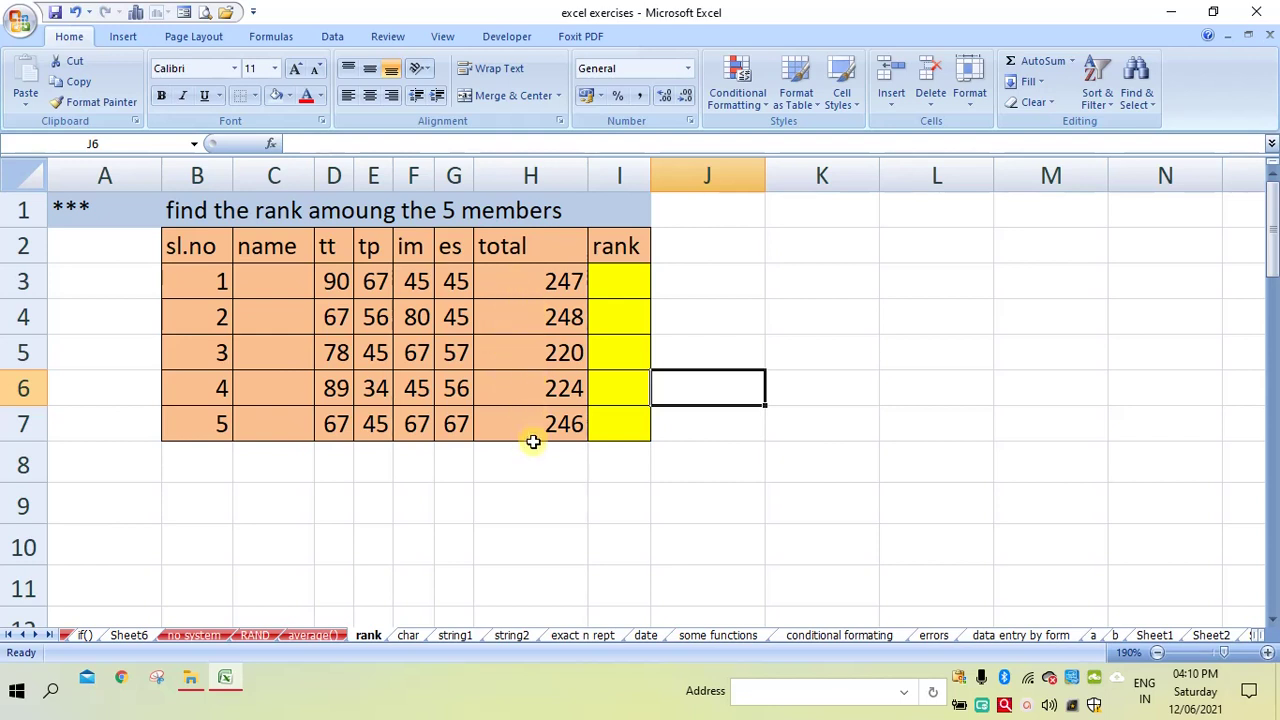
- Enter the formula =RANK(H3,$H$3:$H$7,0) in I3 to rank the first total in descending order
click(622, 288)
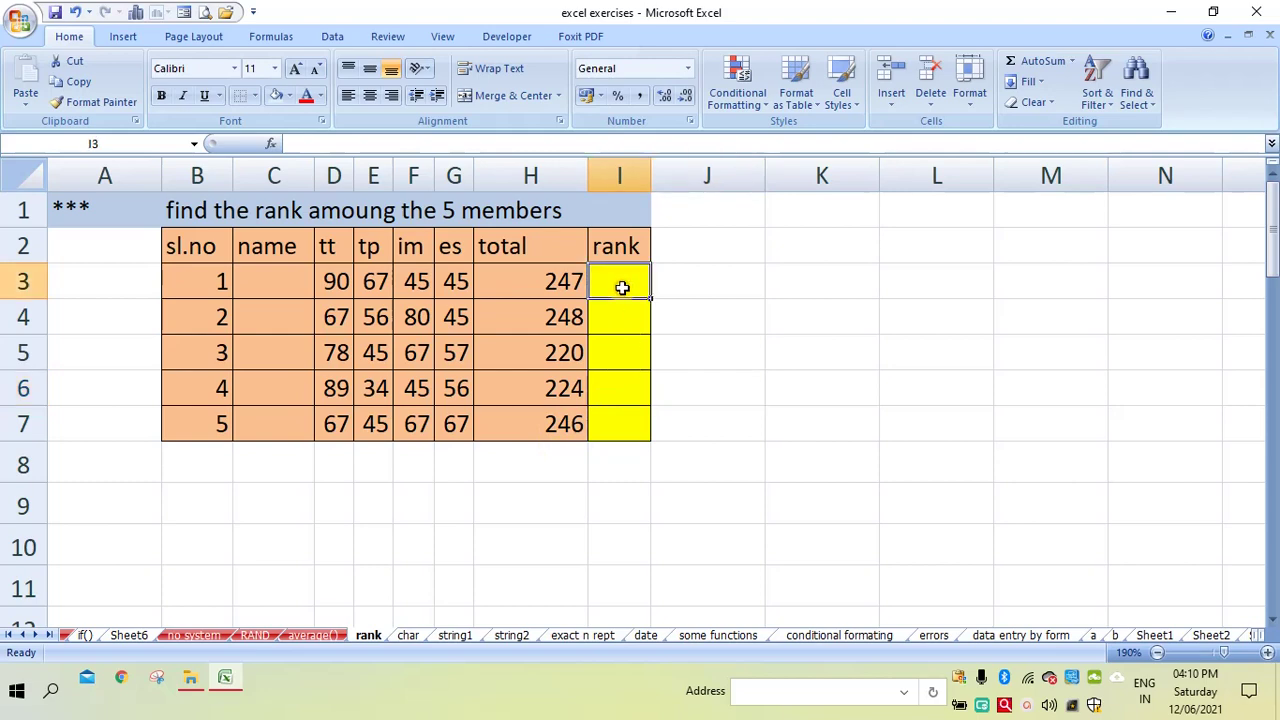
text(=)
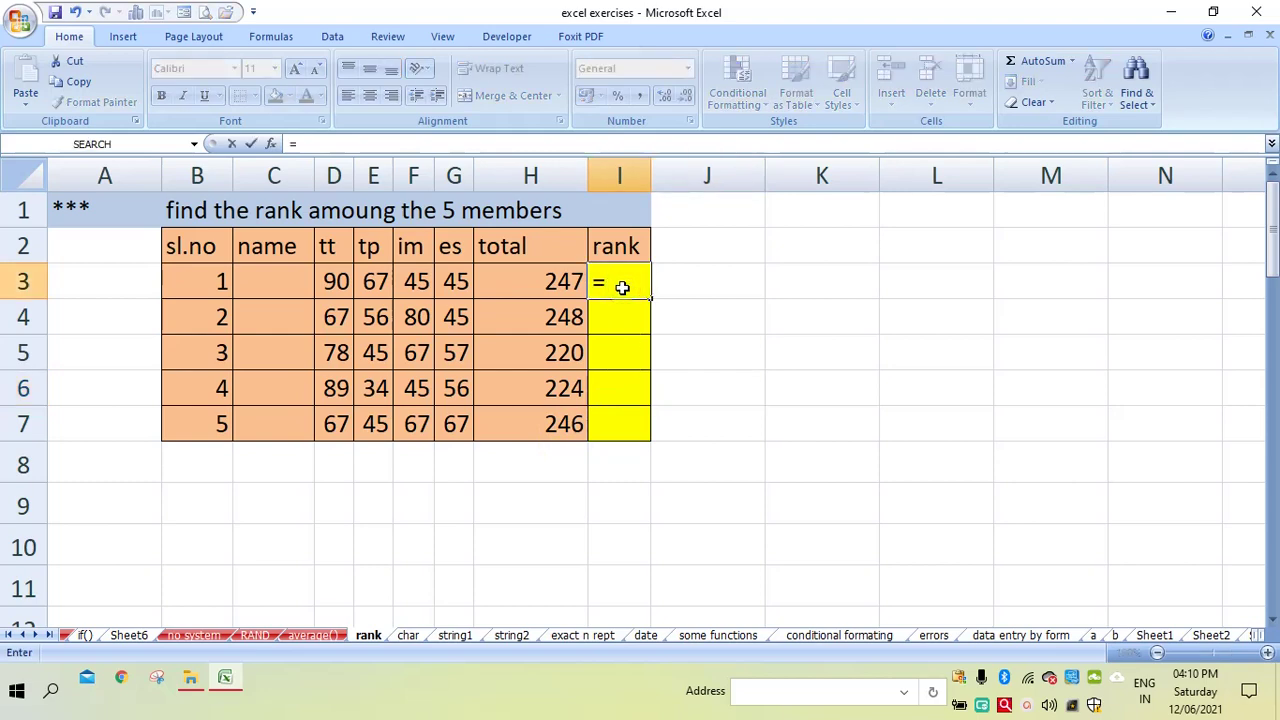
text(ran)
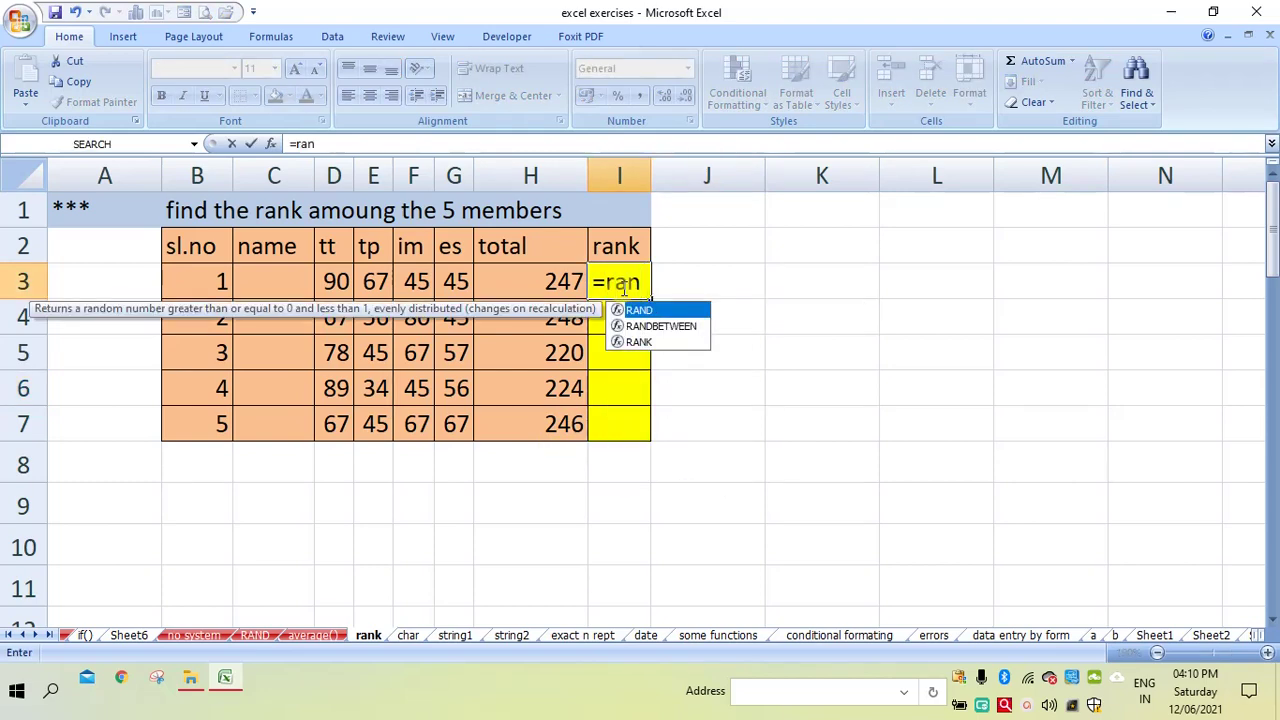
text(k)
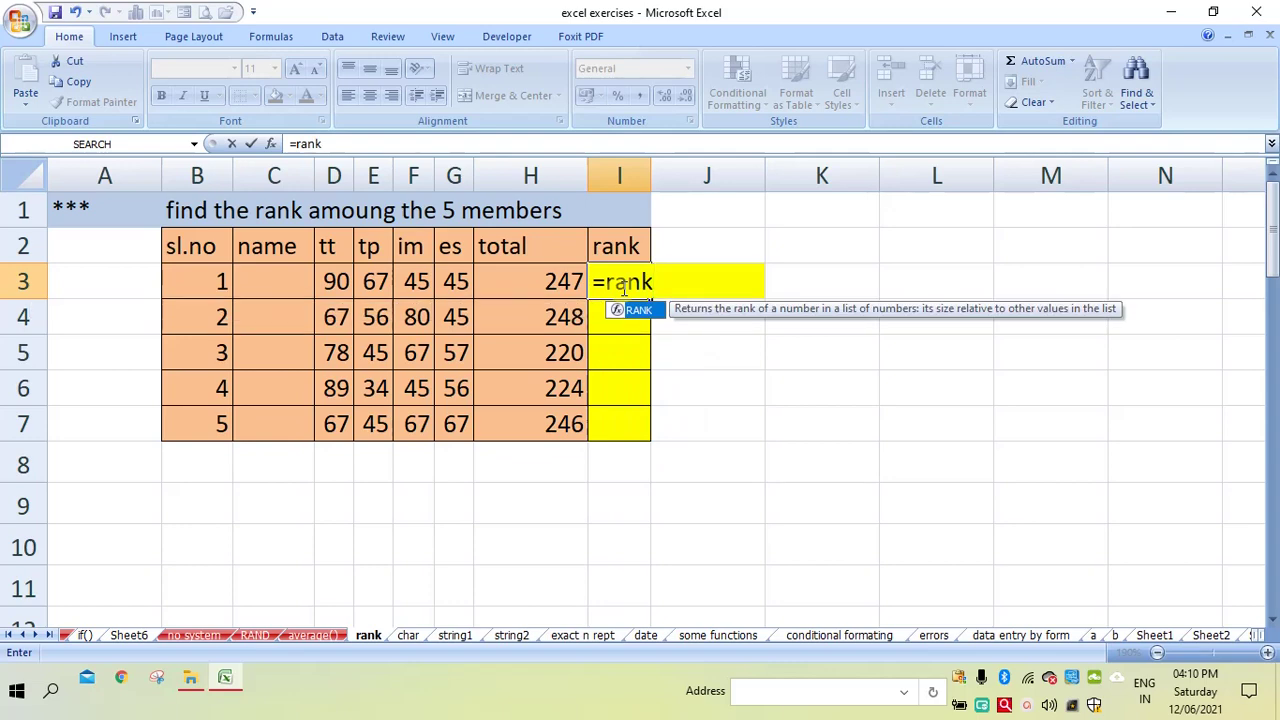
text(()
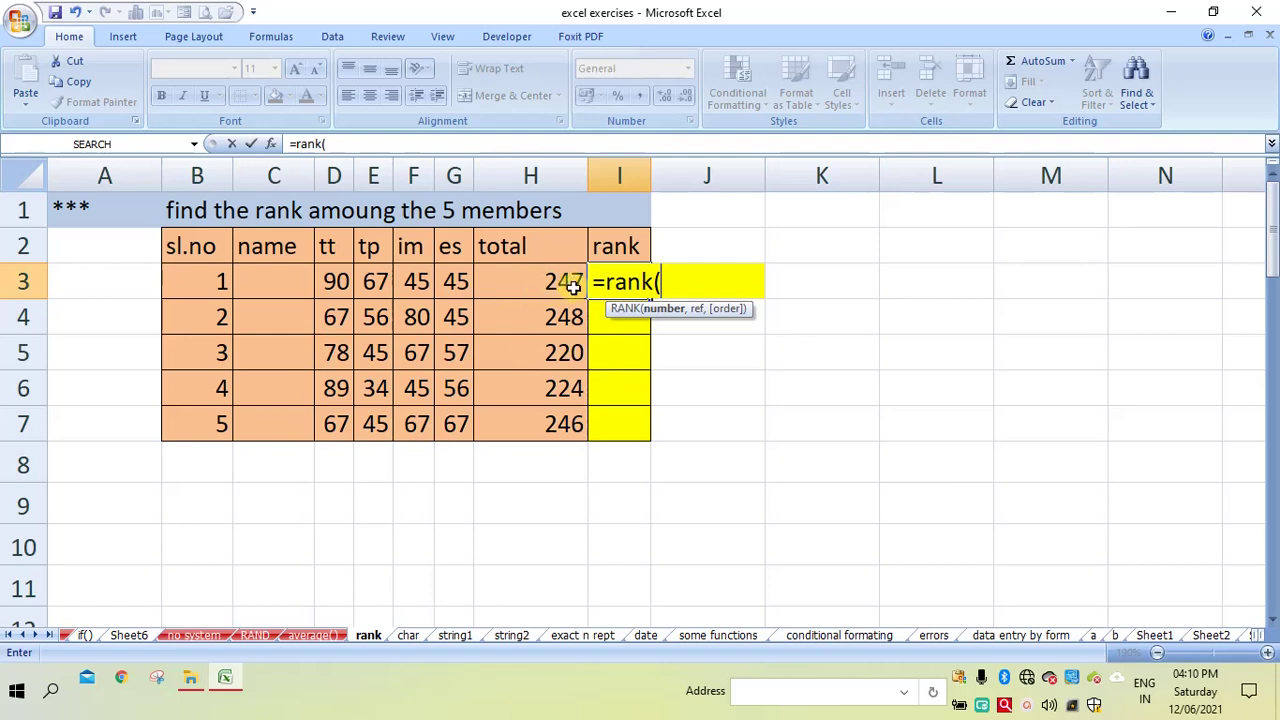
text(h3)
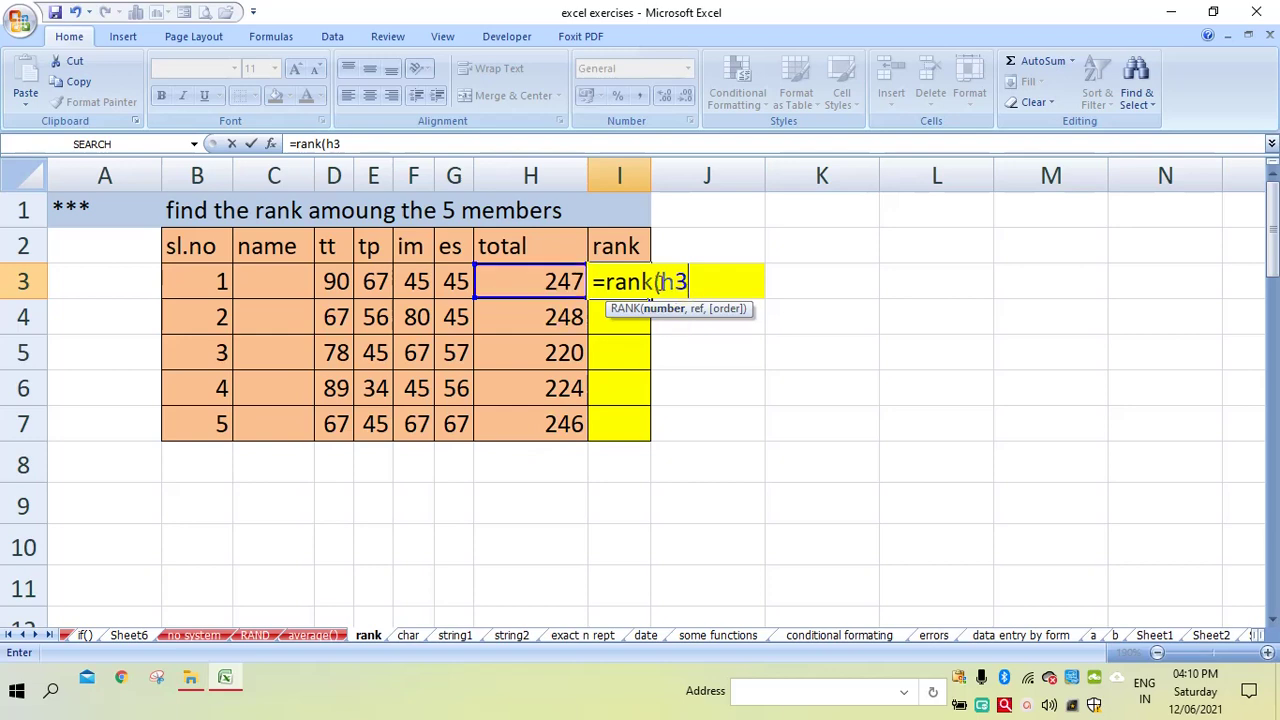
text(,)
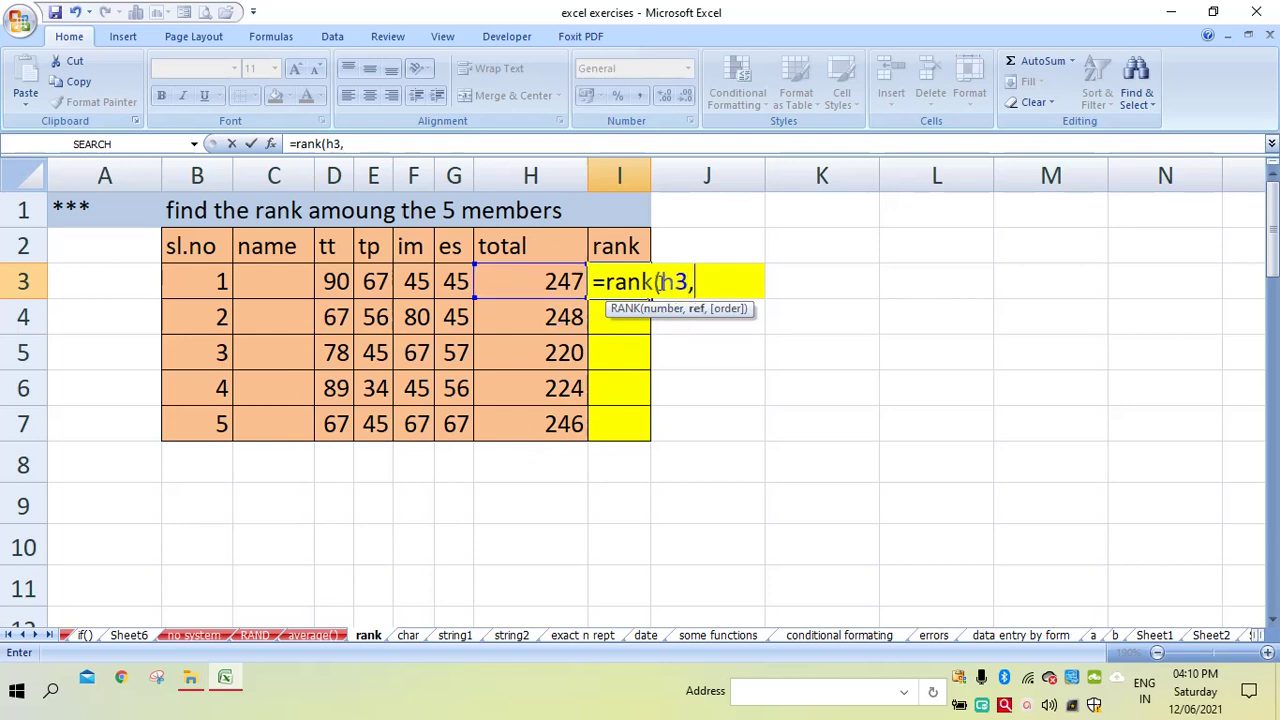
text($h$)
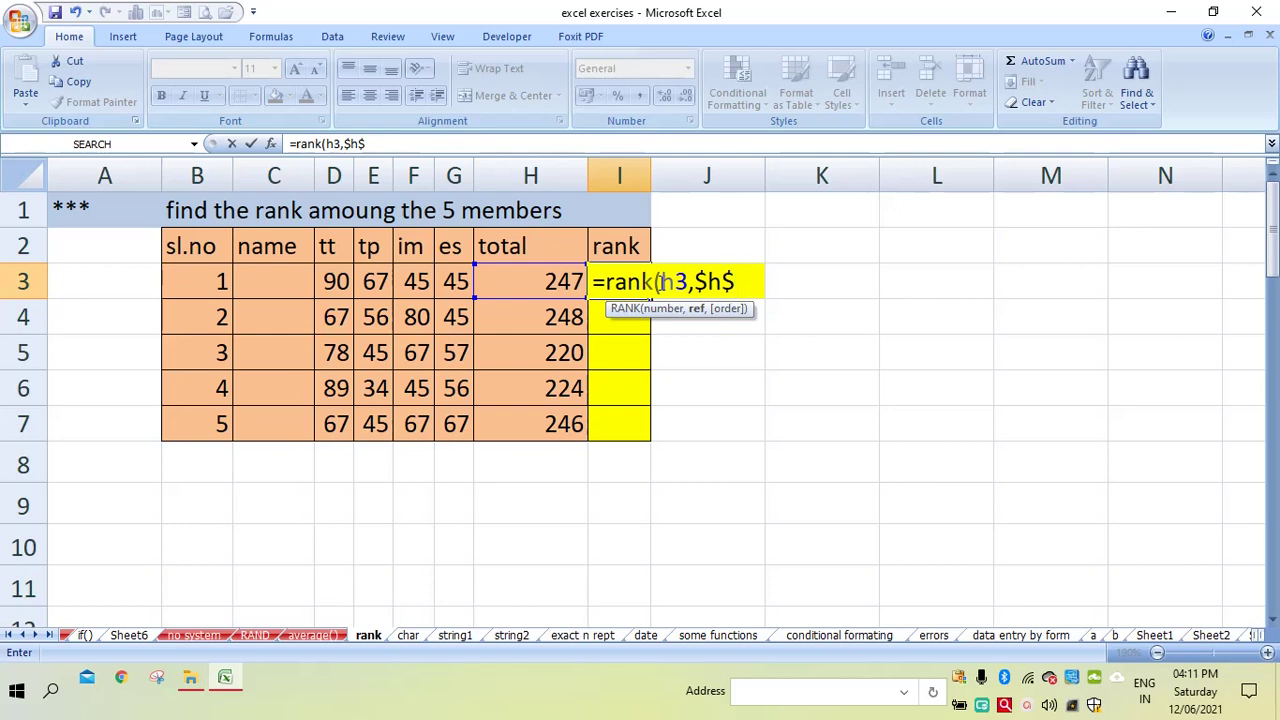
text(3:$)
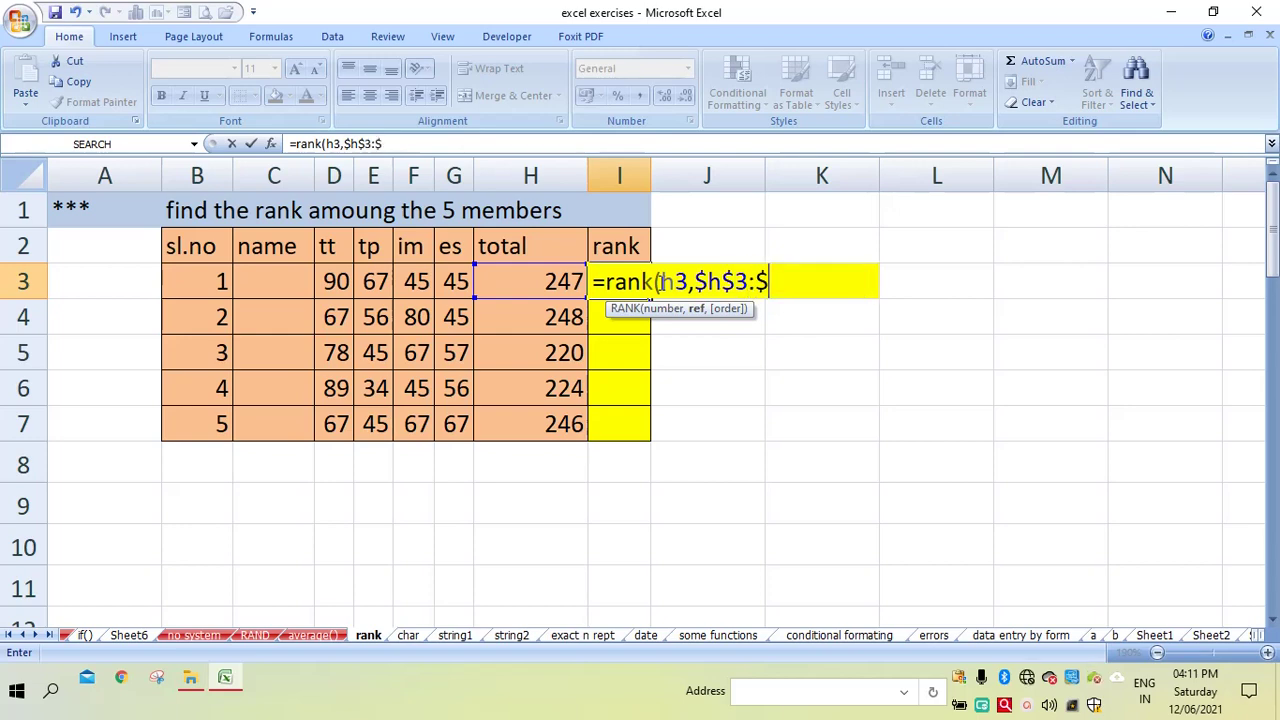
text(h$)
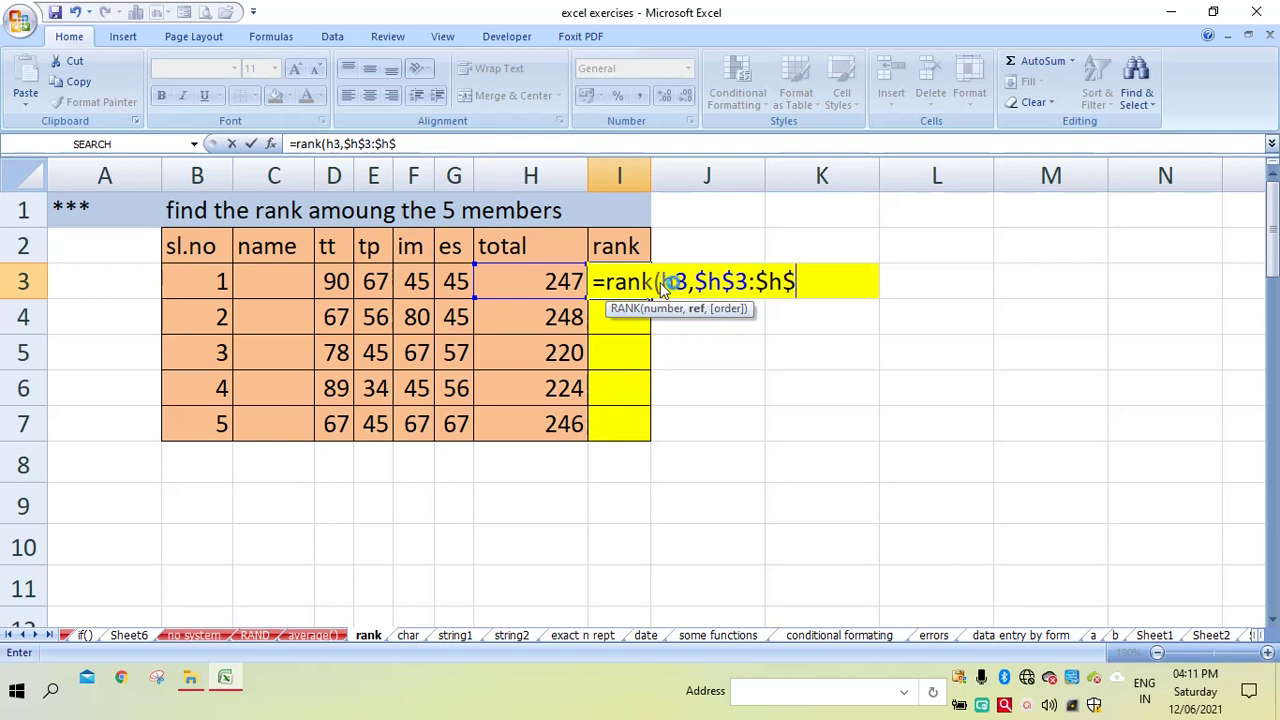
text(7)
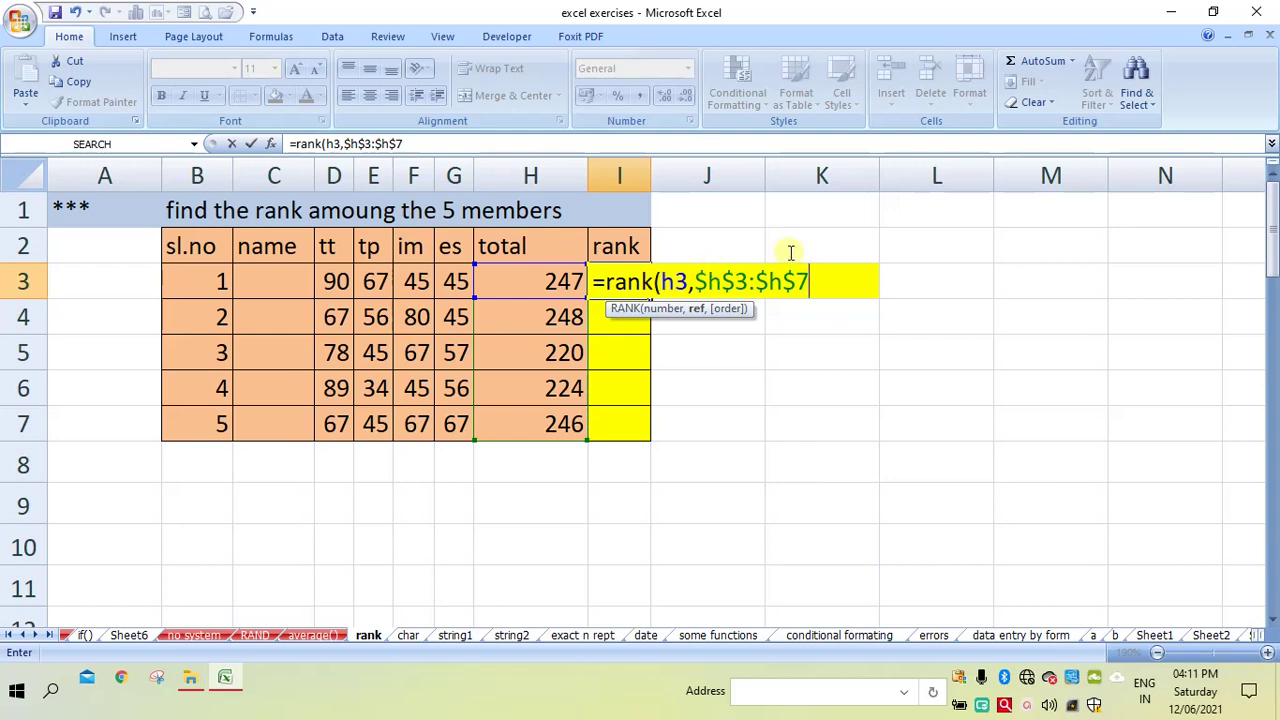
drag(697, 281, 812, 287)
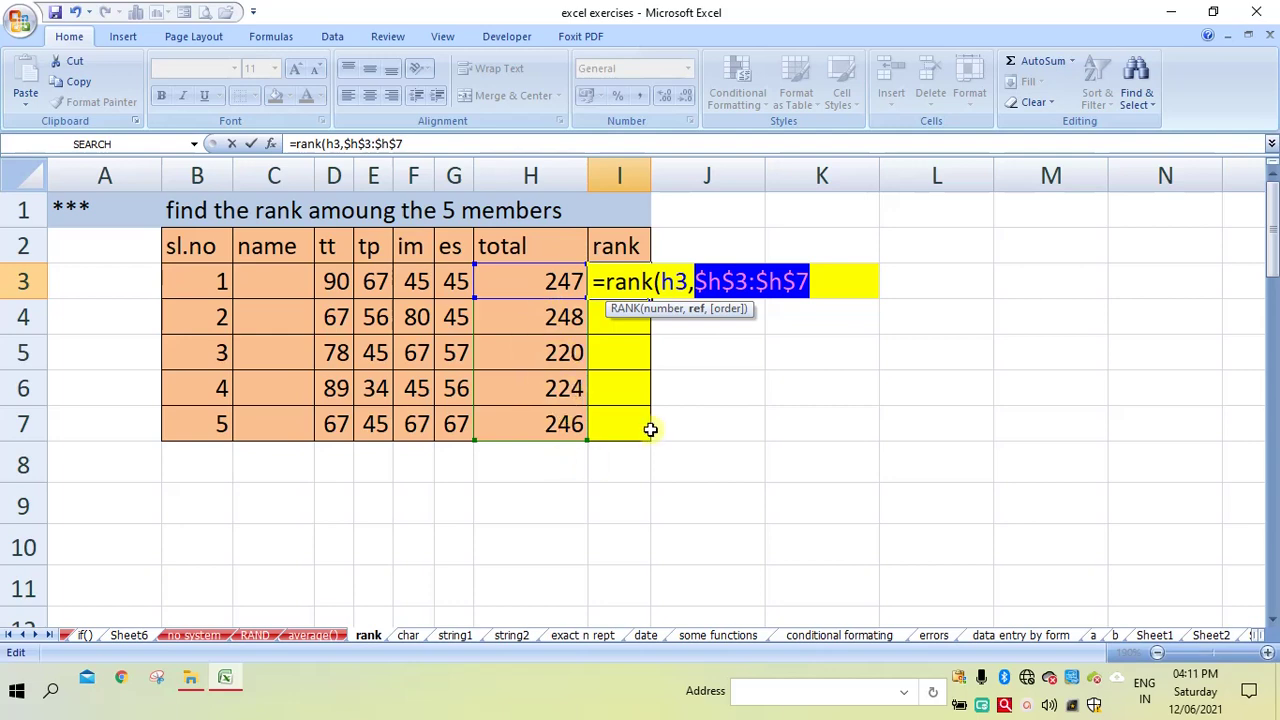
click(818, 278)
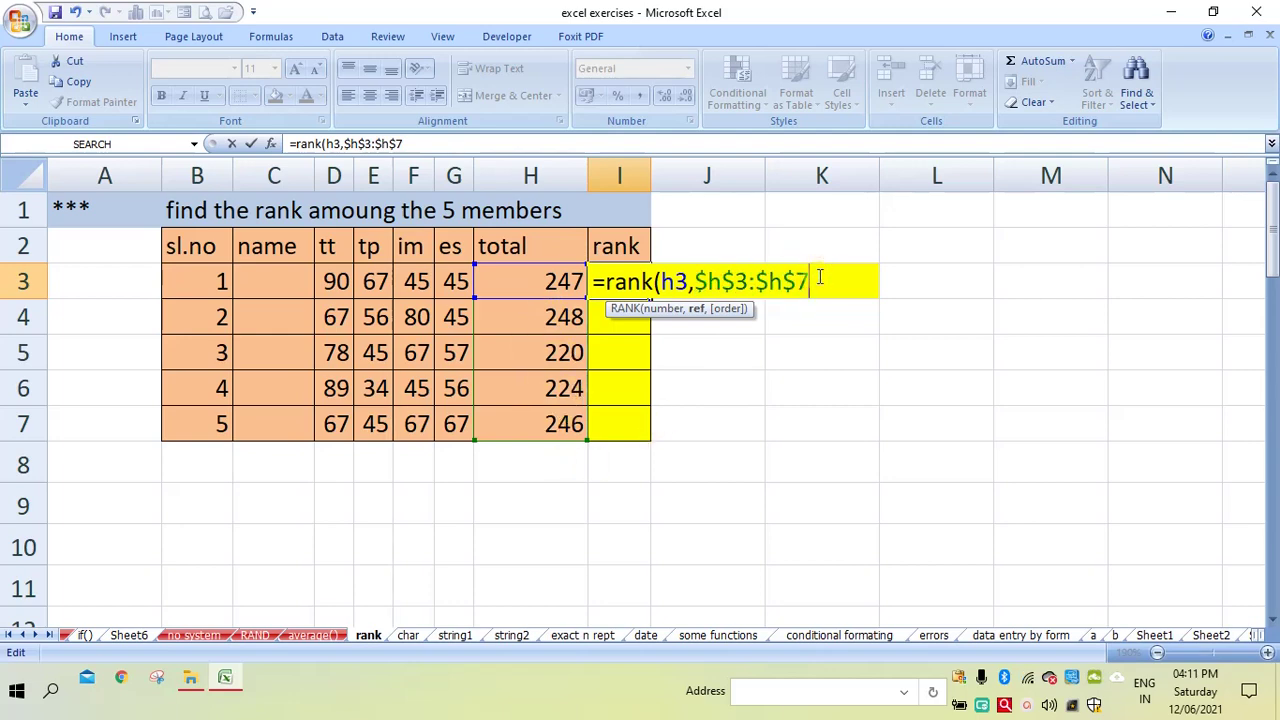
text(,)
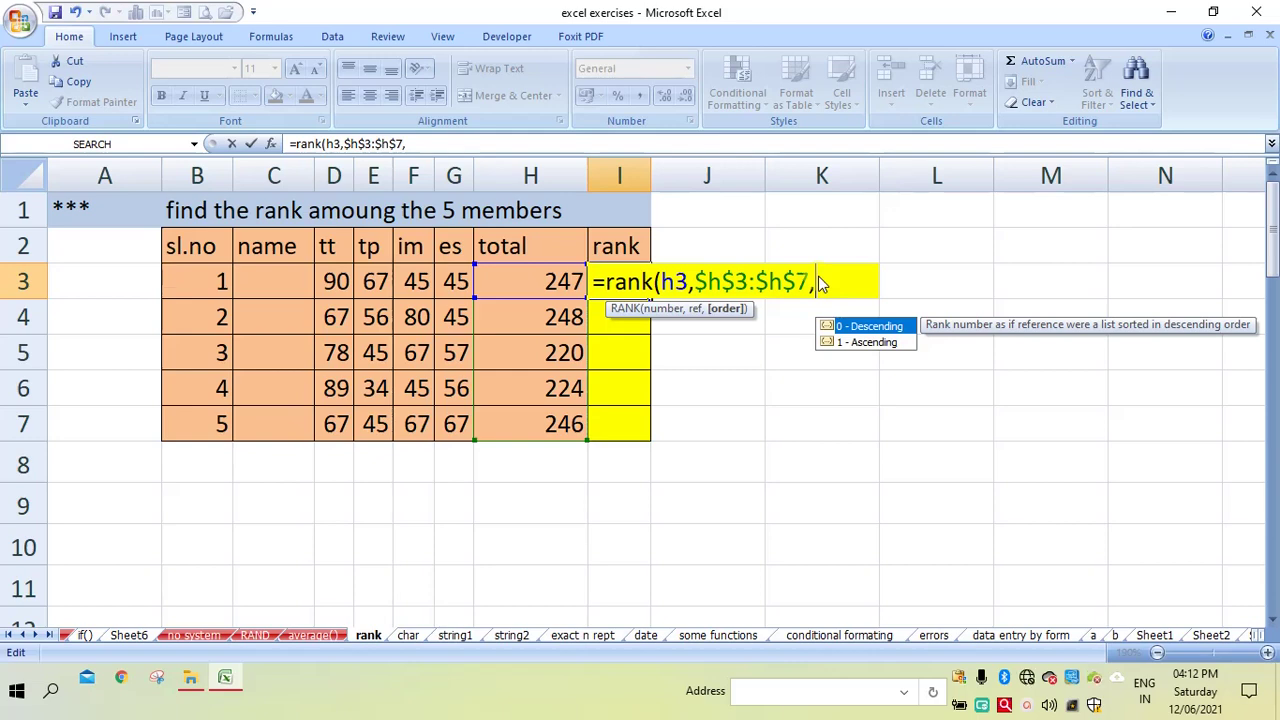
text(0))
key(Return)
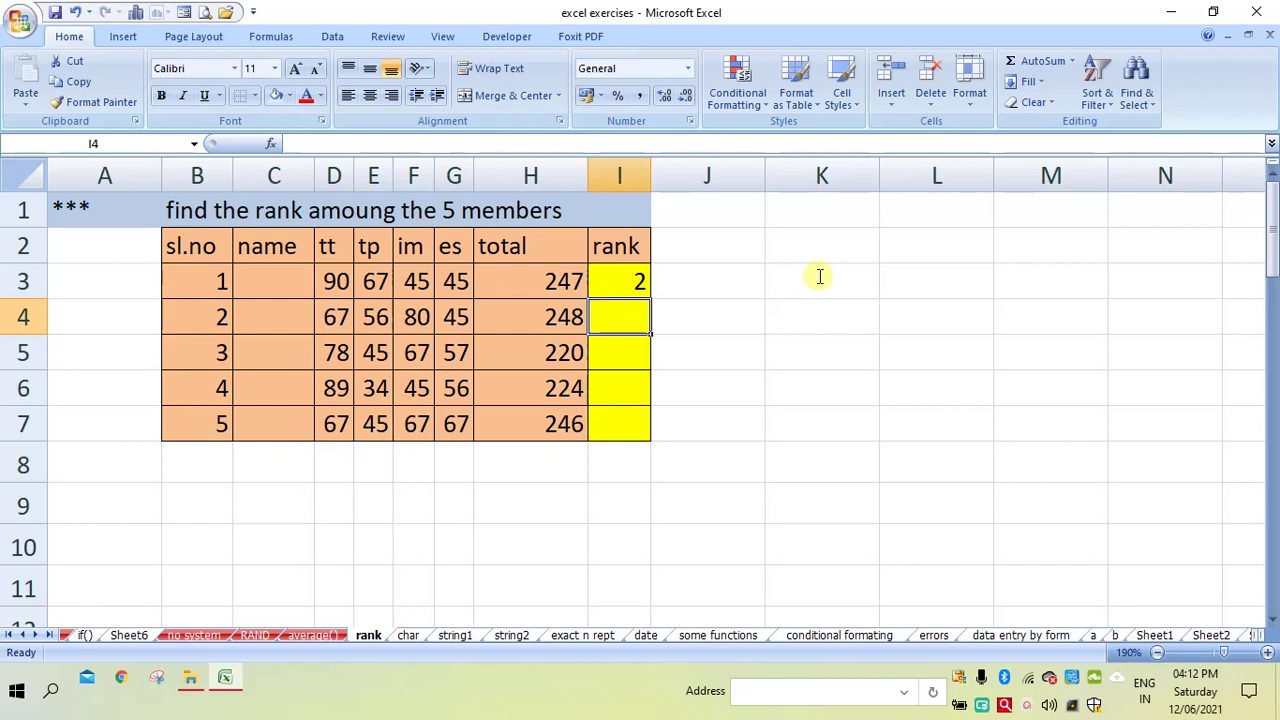
- Fill the RANK formula from I3 down through I7 to rank the remaining members
click(617, 278)
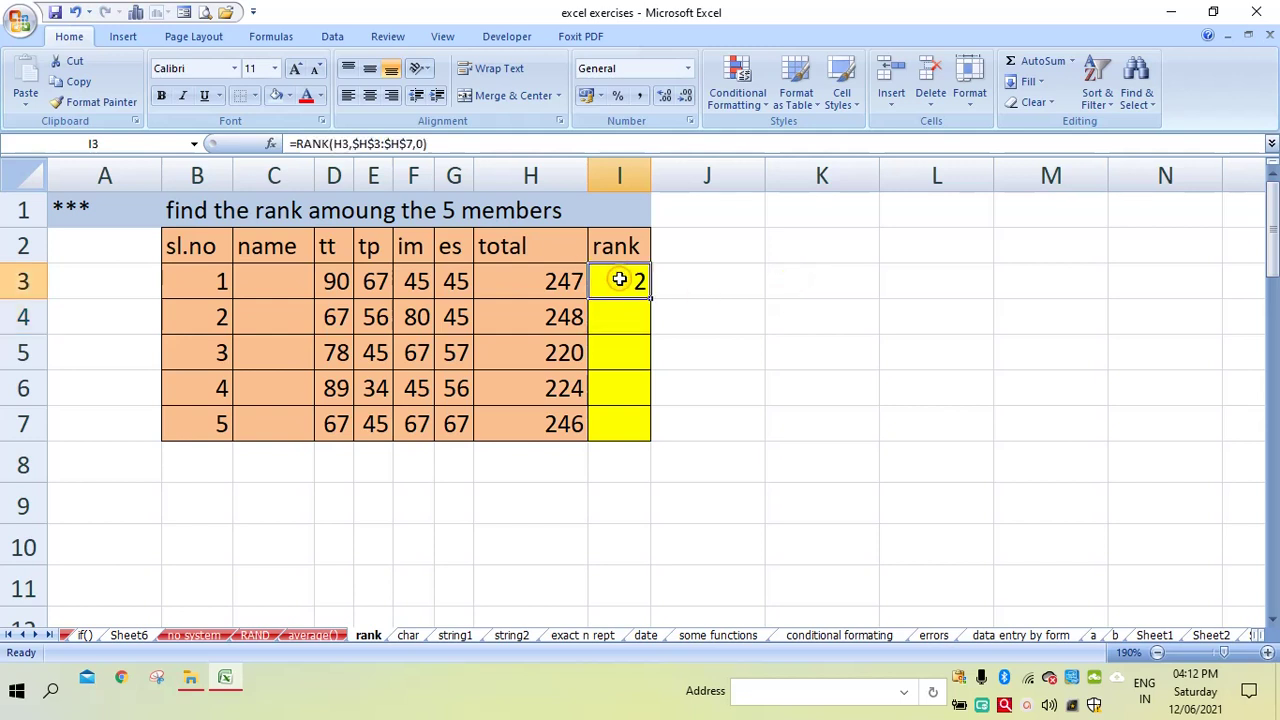
drag(651, 297, 651, 440)
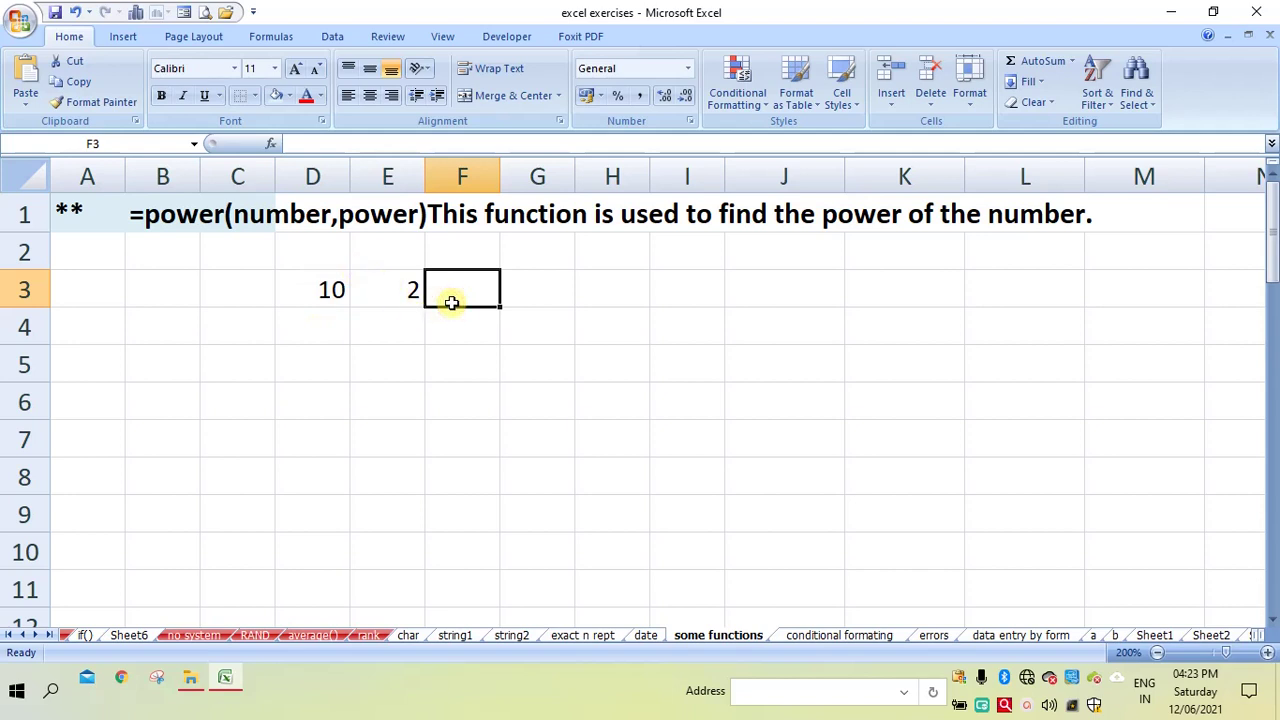
- Enter the formula =POWER(D3,E3) in F3 of the some functions sheet
text(=)
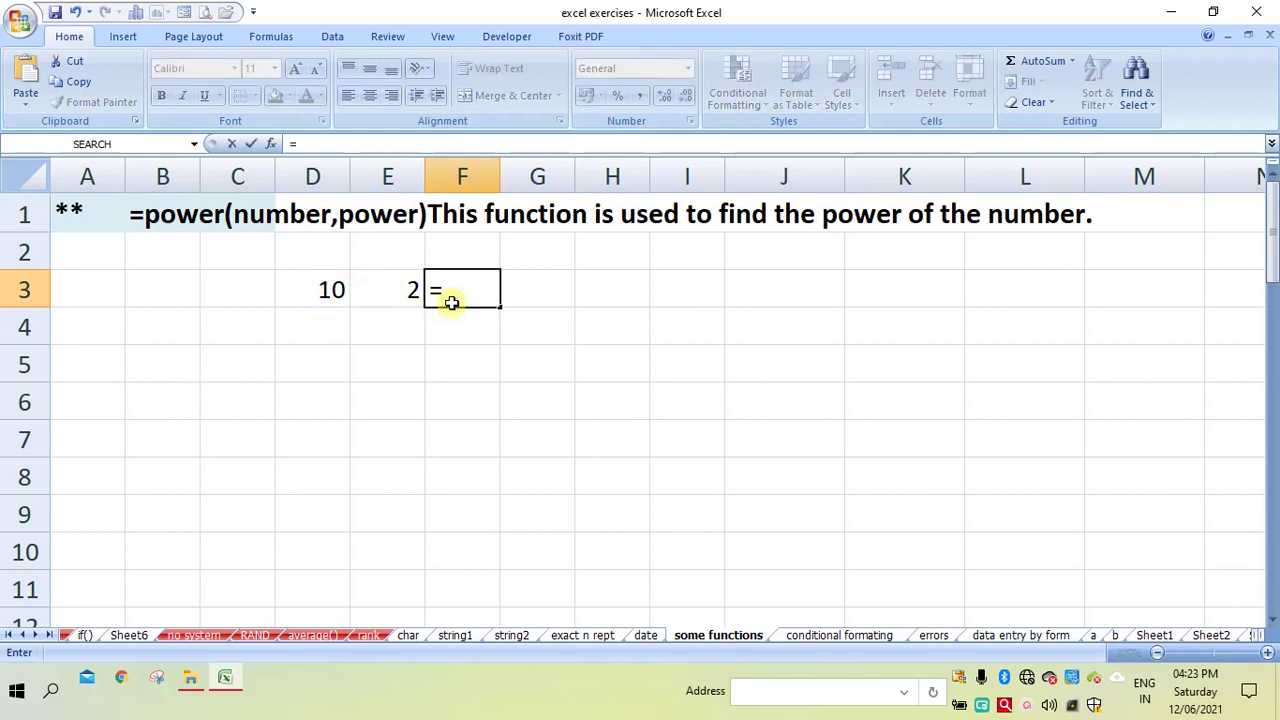
text(power)
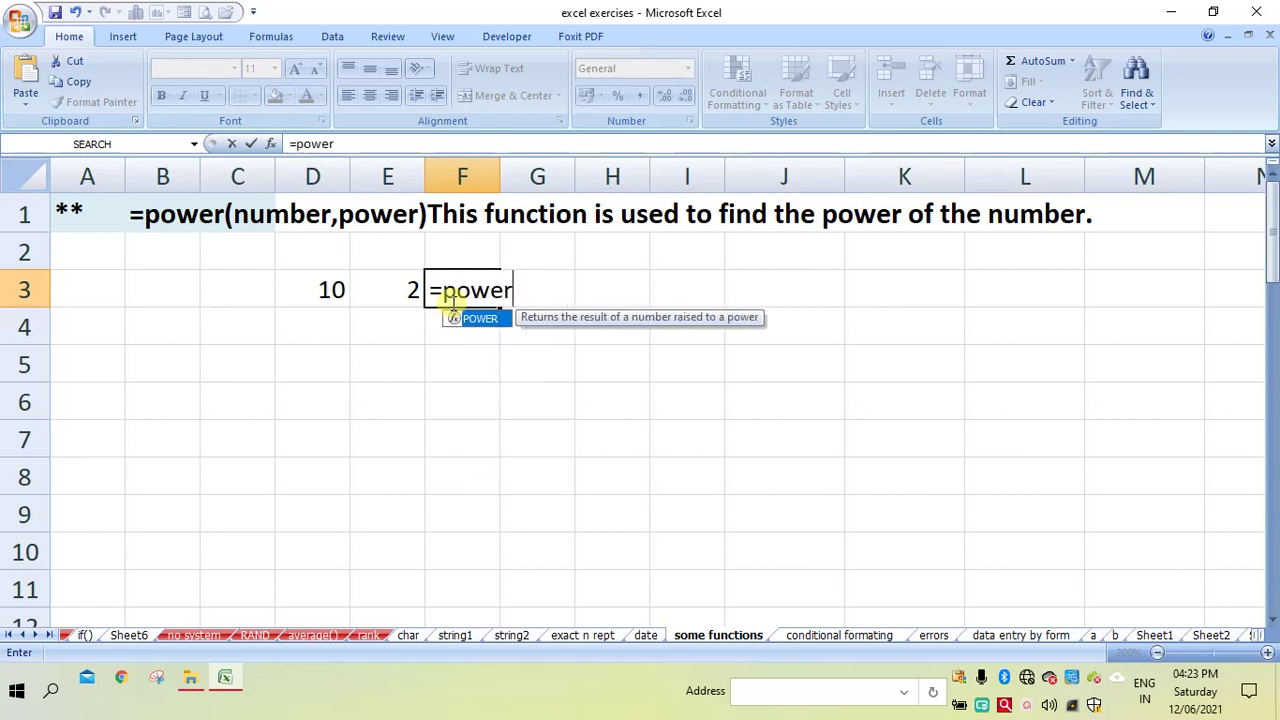
text(()
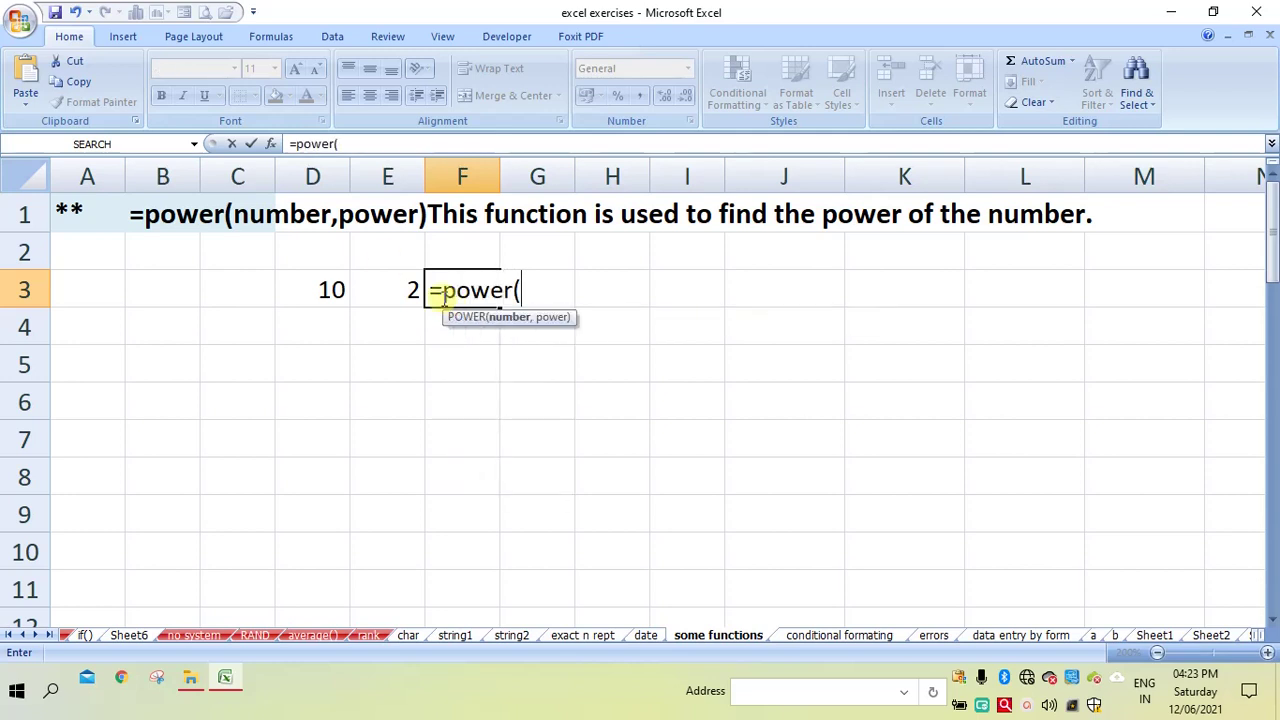
click(322, 290)
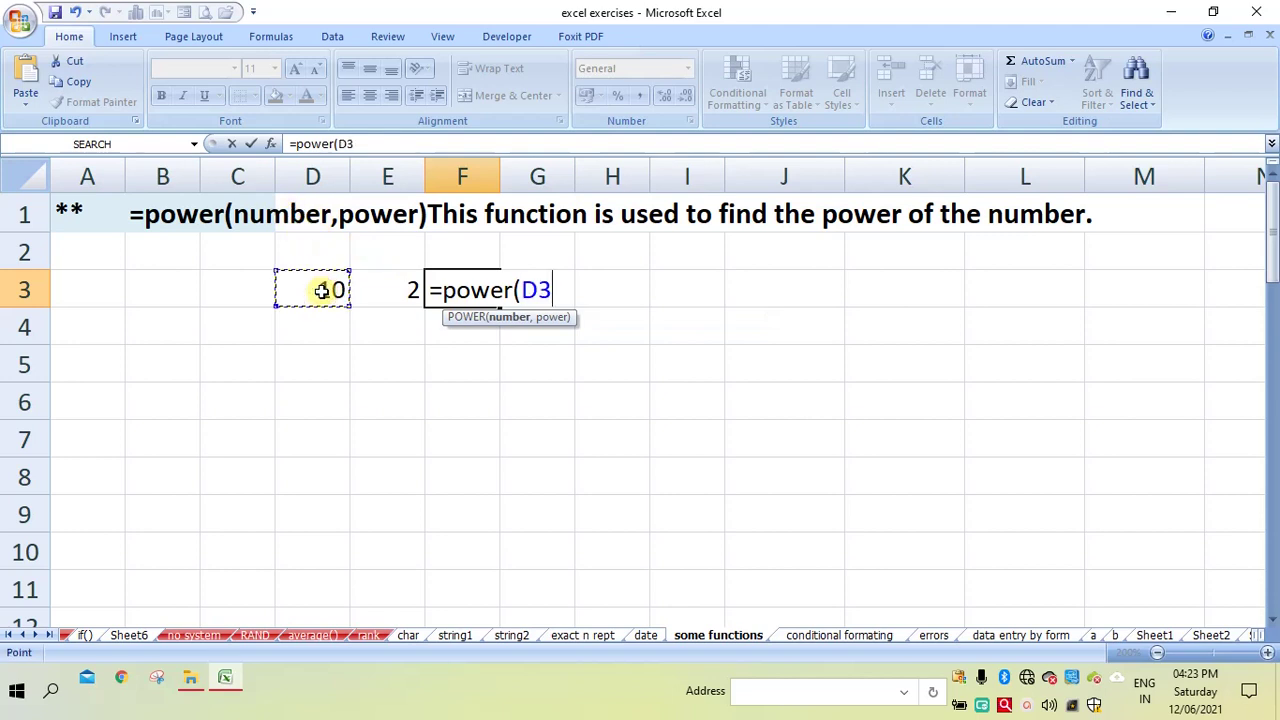
text(,)
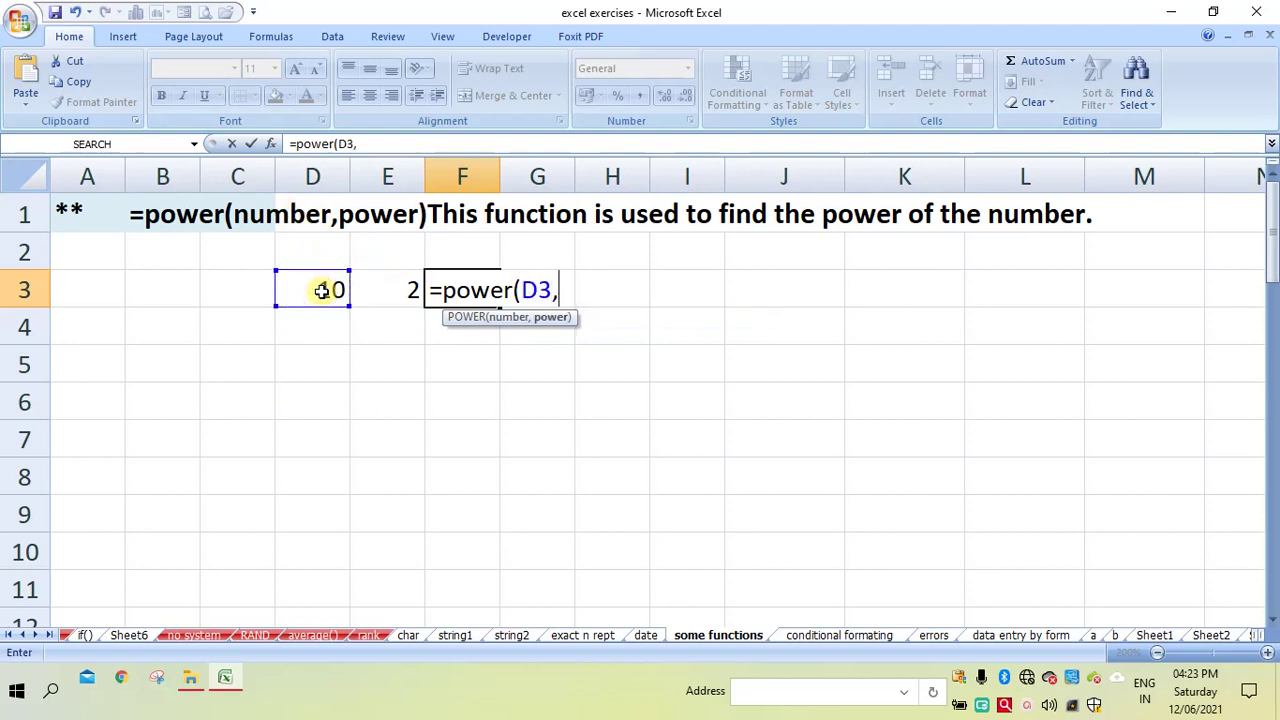
click(395, 285)
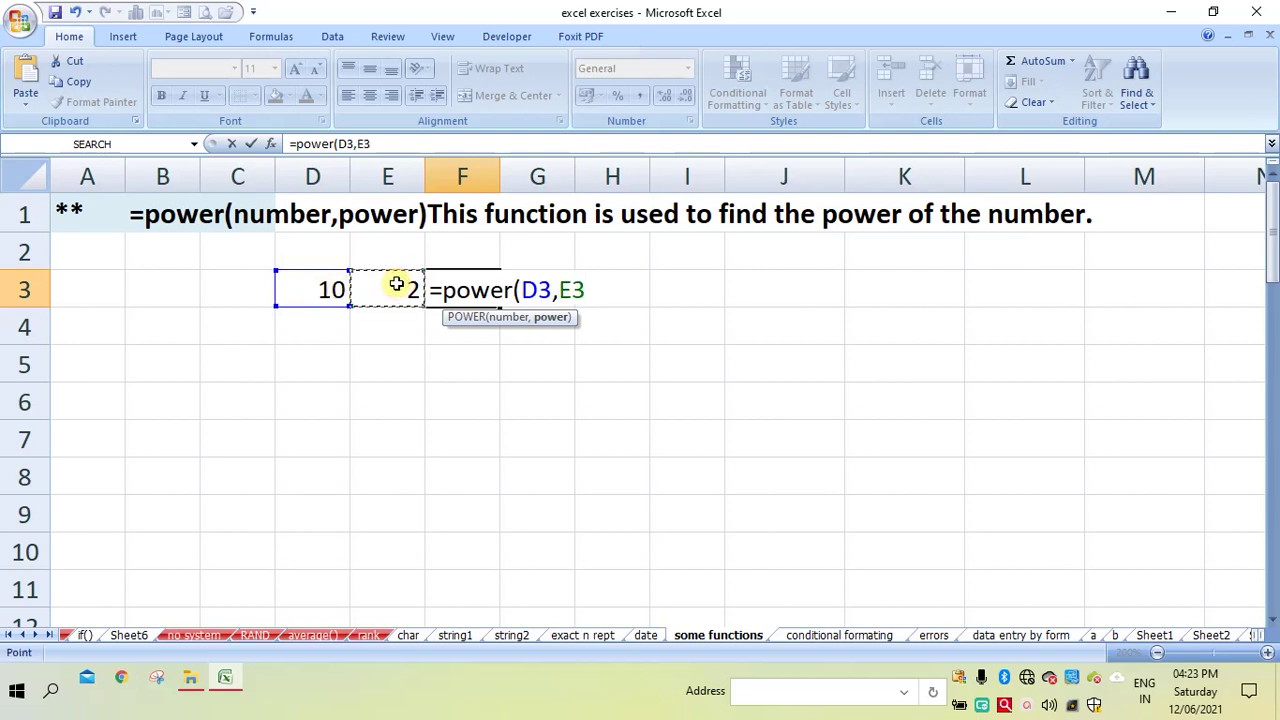
text())
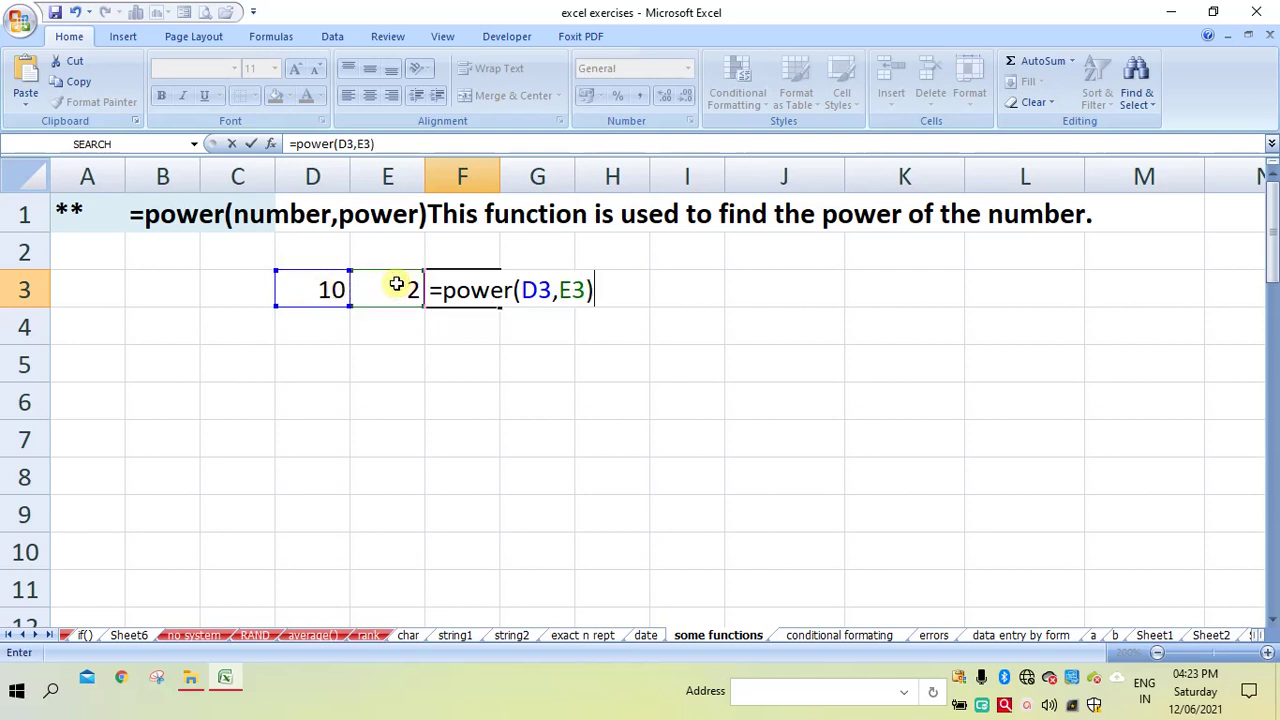
key(Return)
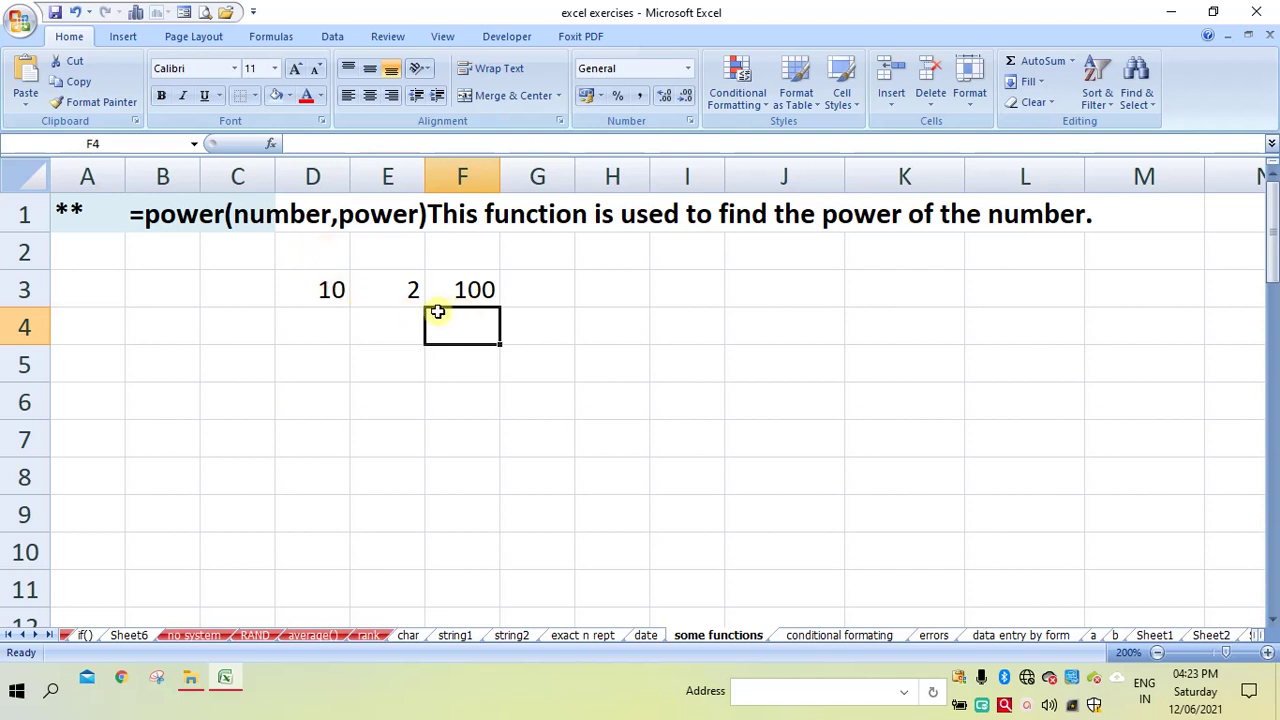
- Set the exponent in E3 to 5 and autofit the width of column F
click(408, 297)
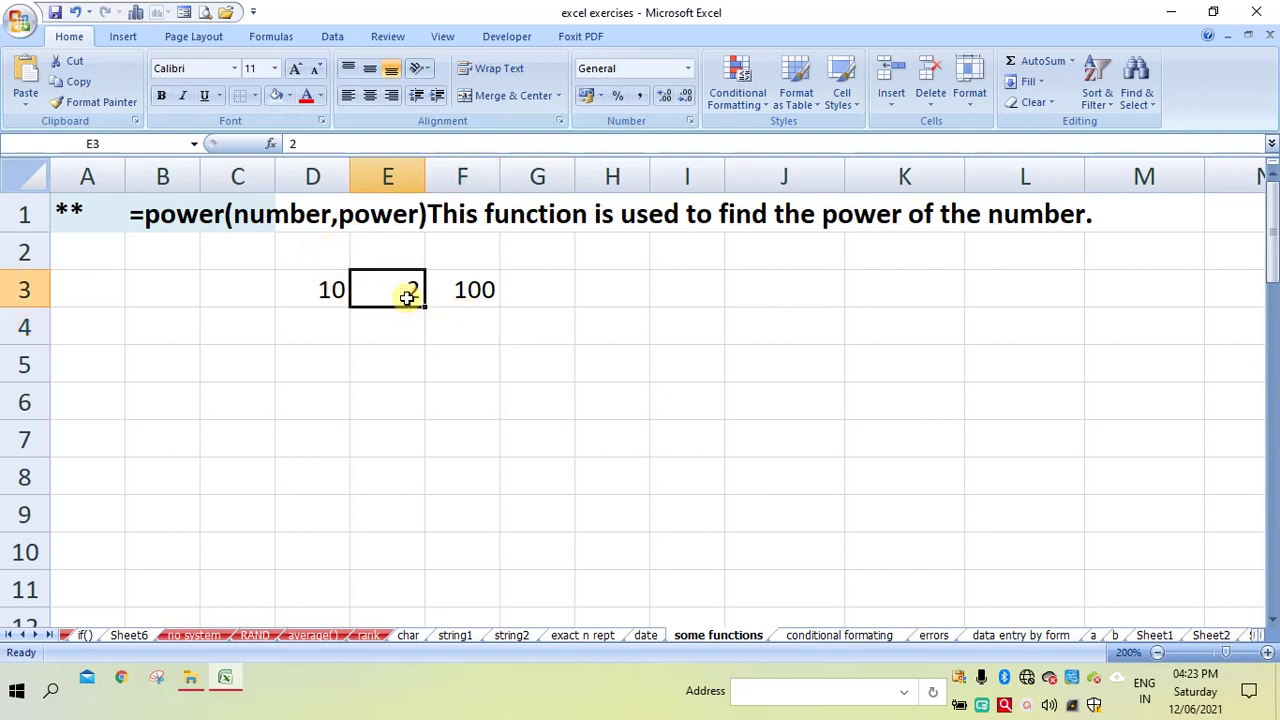
text(5)
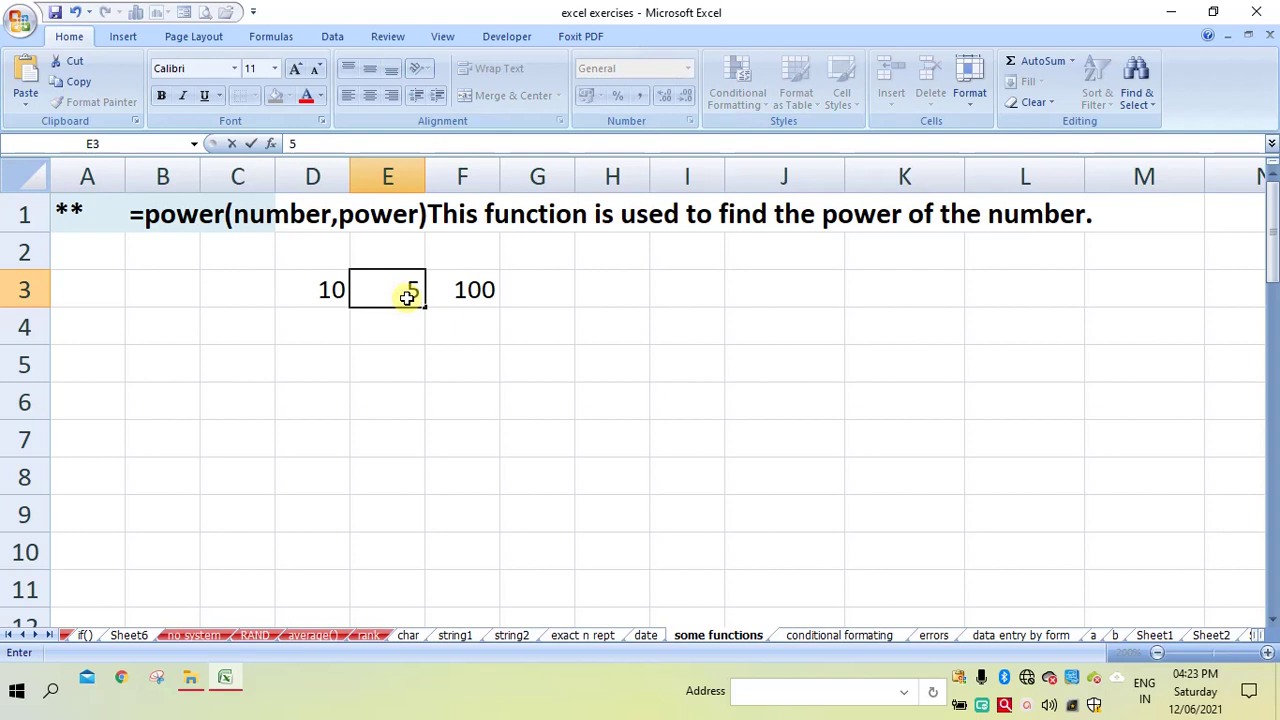
key(Return)
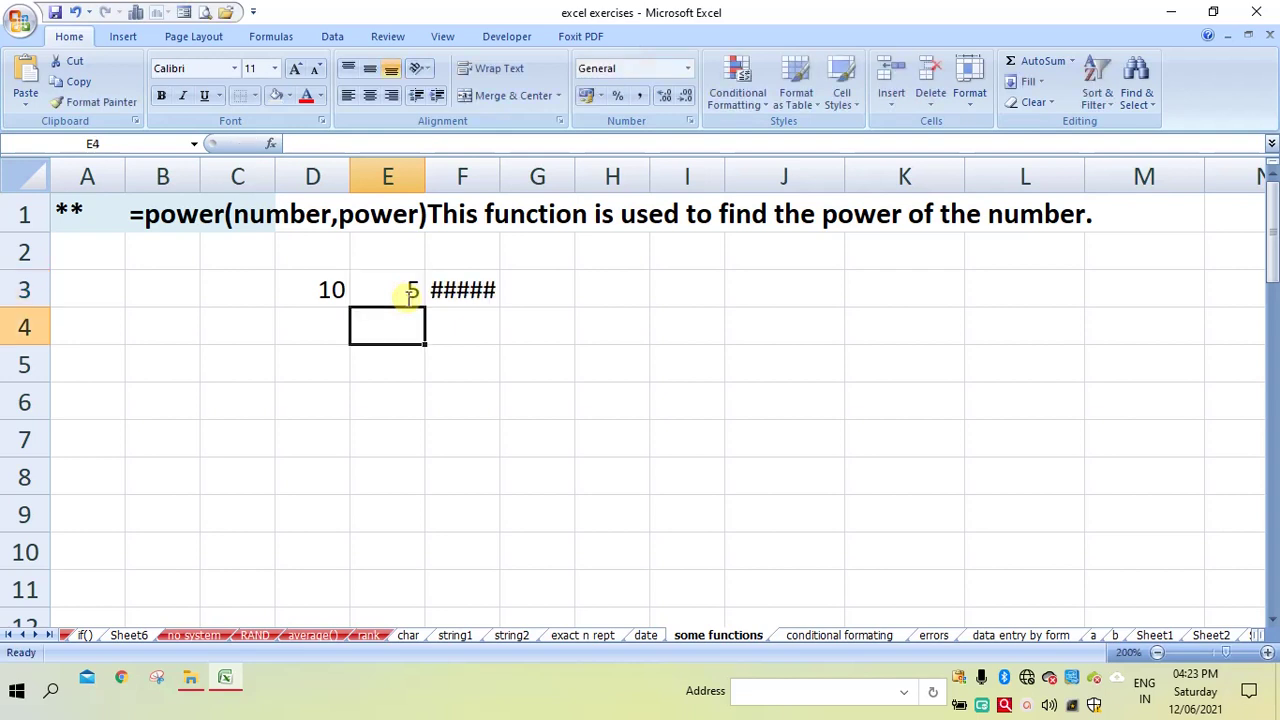
double_click(500, 176)
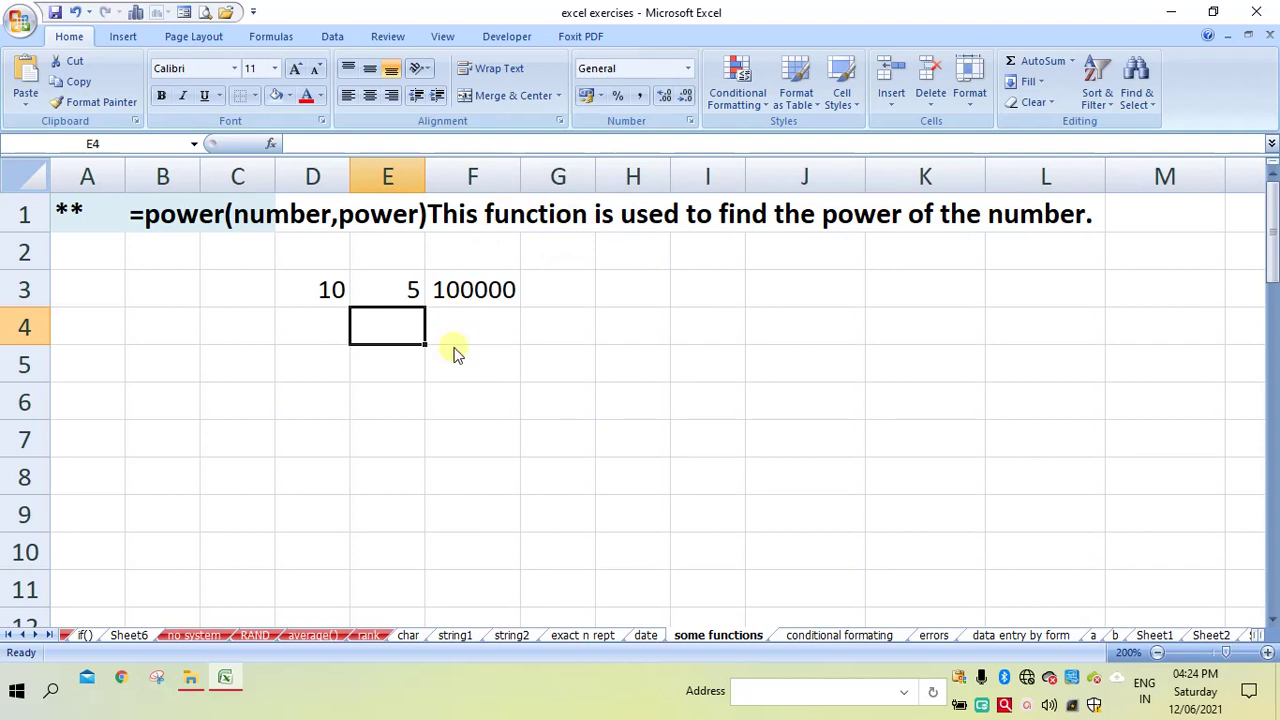
- Set the base number in D3 to 2
click(327, 293)
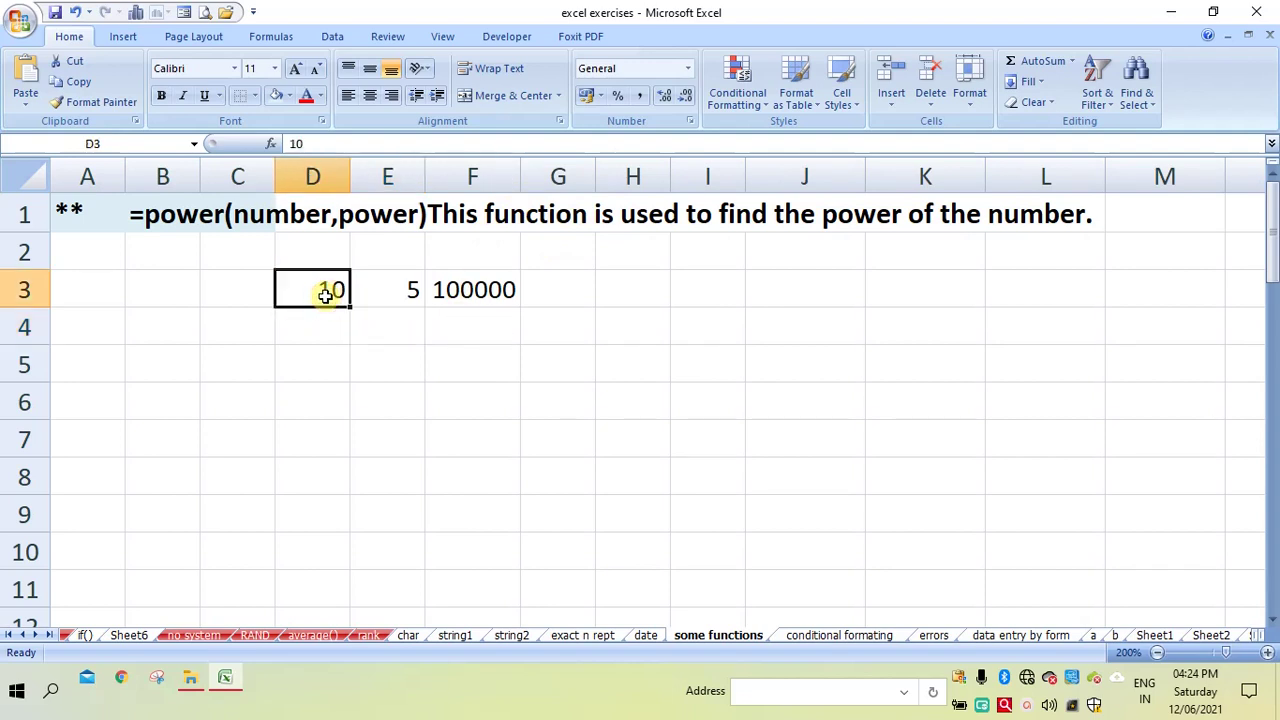
text(2)
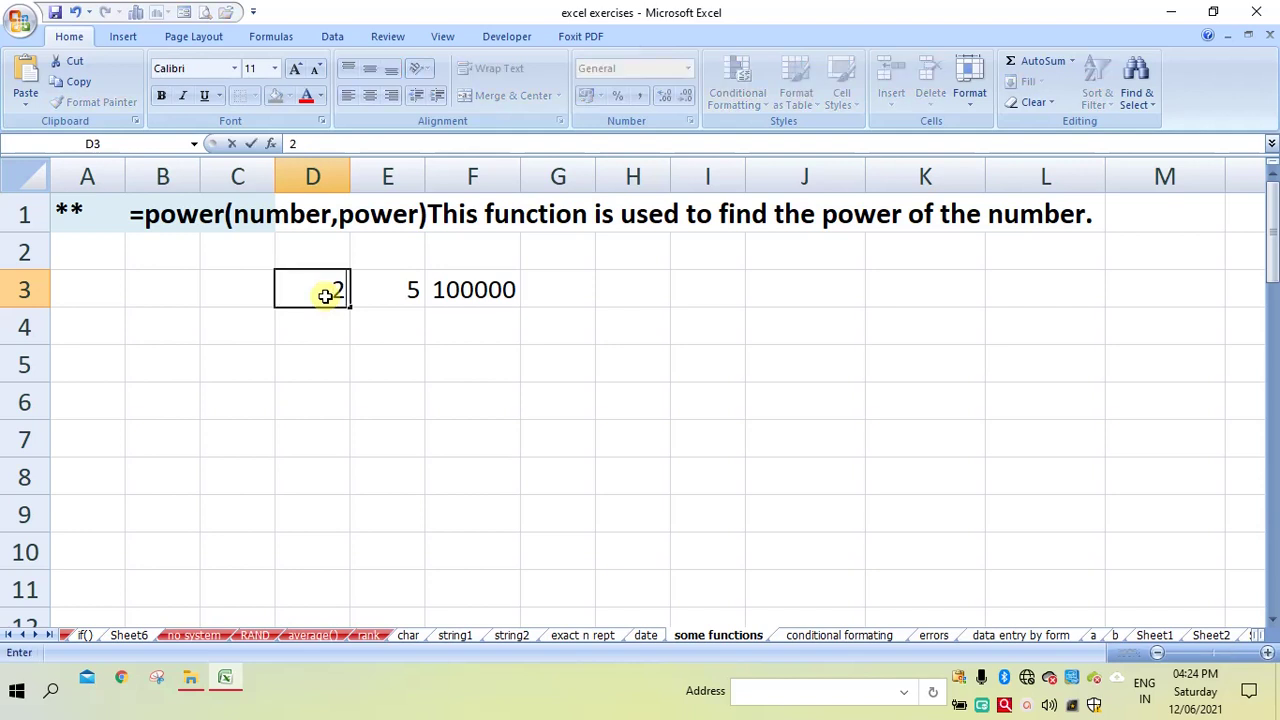
key(Return)
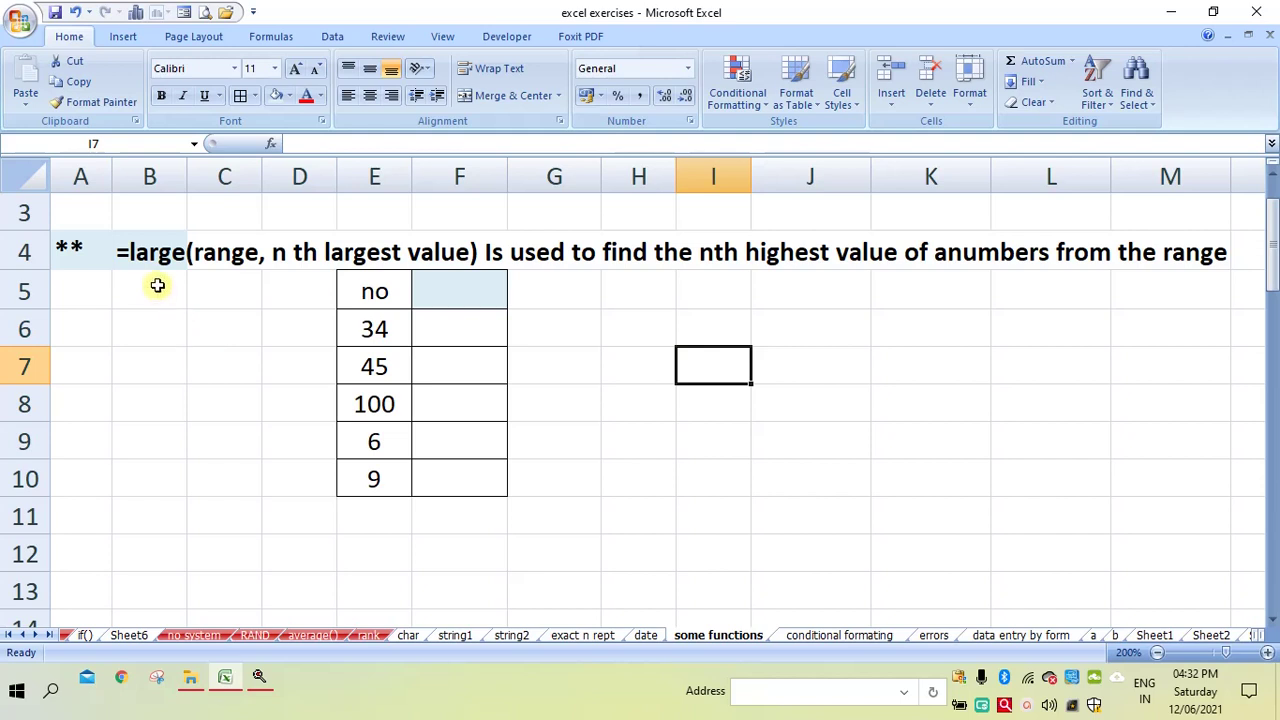
- Enter the formula =LARGE(E6:E10,1) in F6 to find the highest number in the list
click(456, 332)
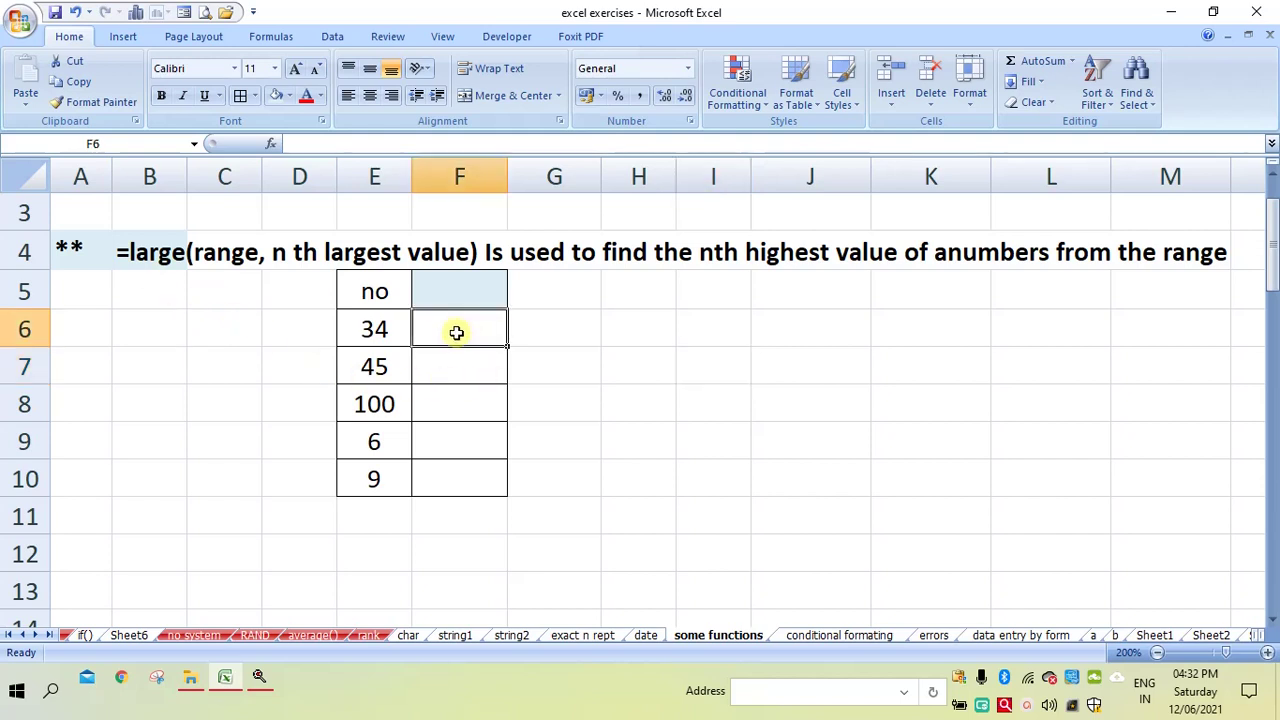
text(=)
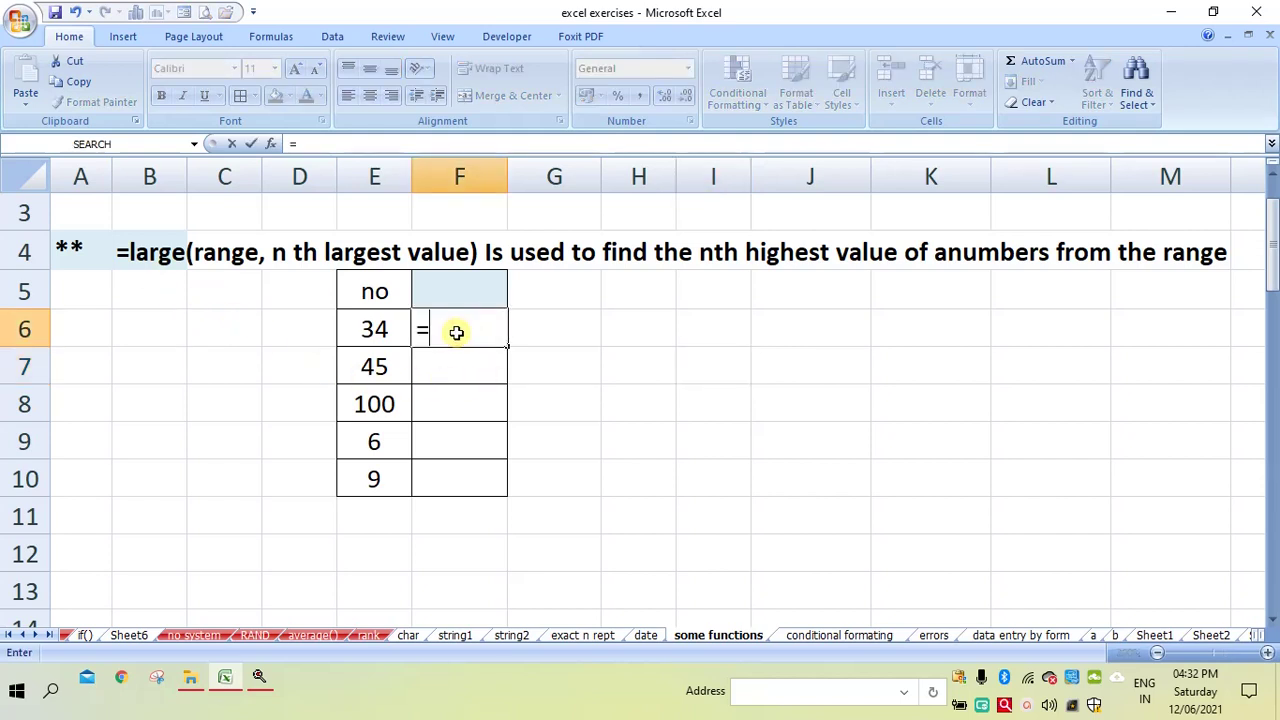
text(large)
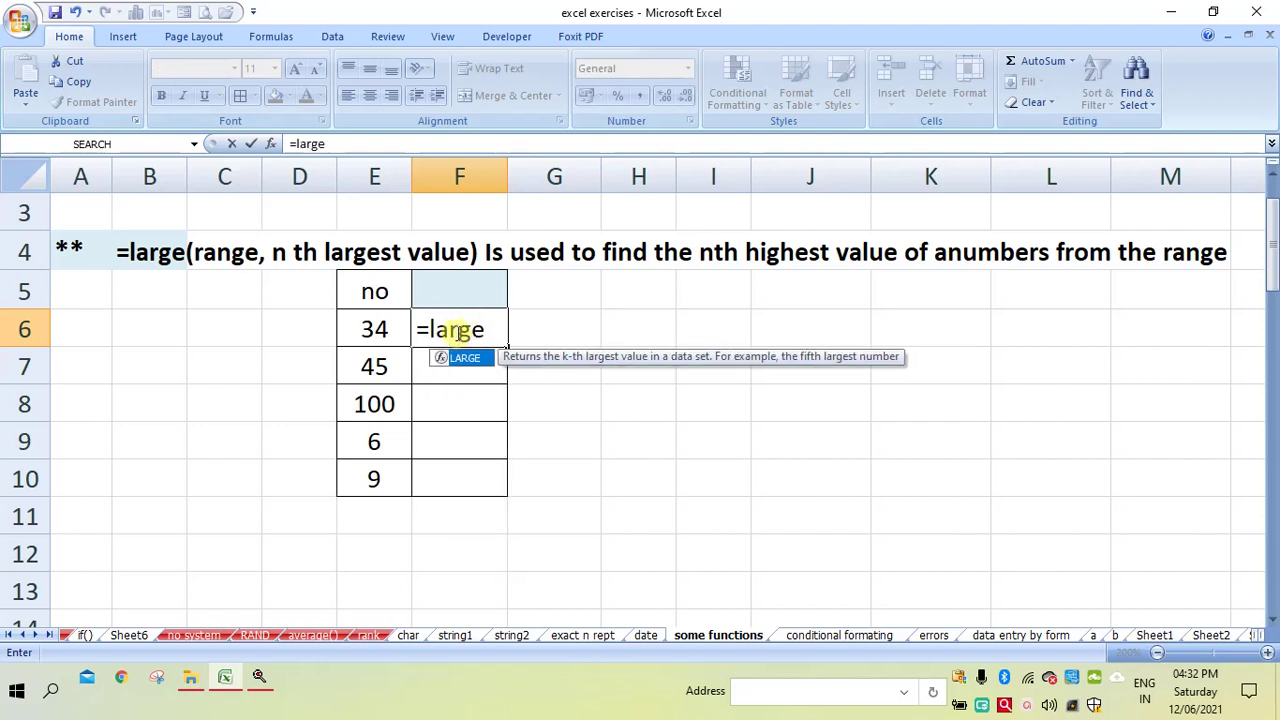
text(()
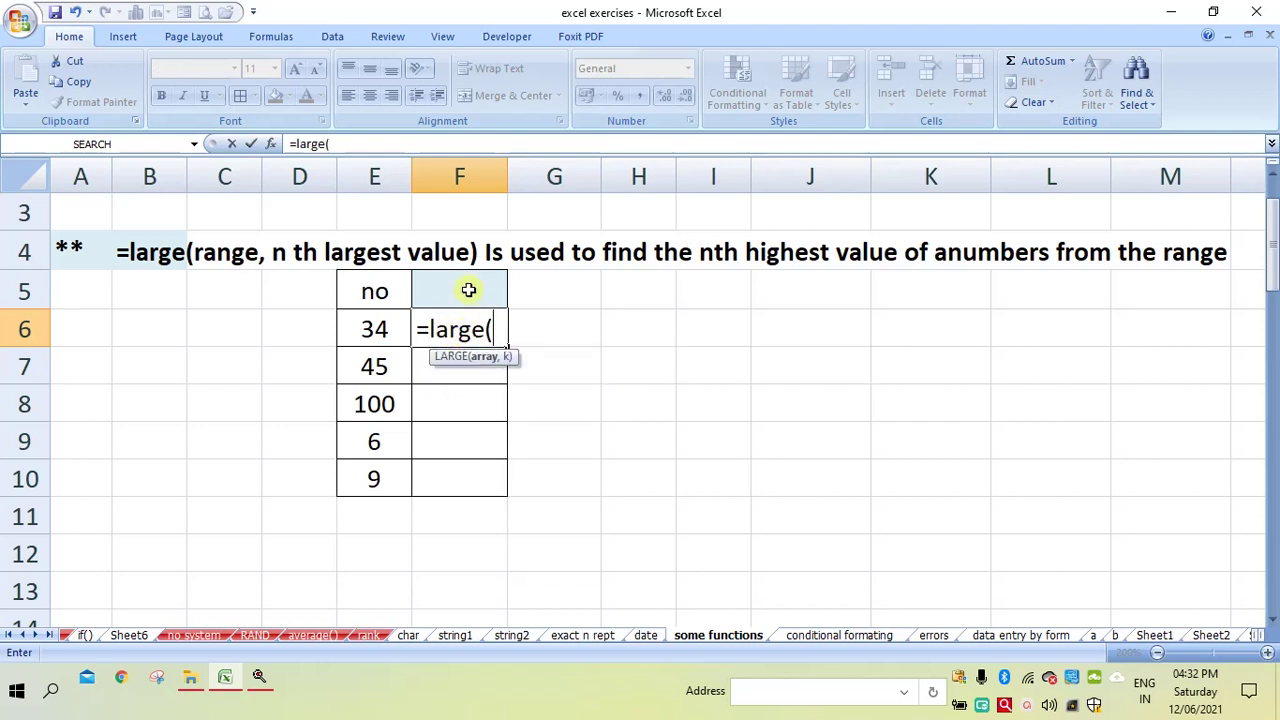
click(379, 330)
drag(379, 330, 385, 480)
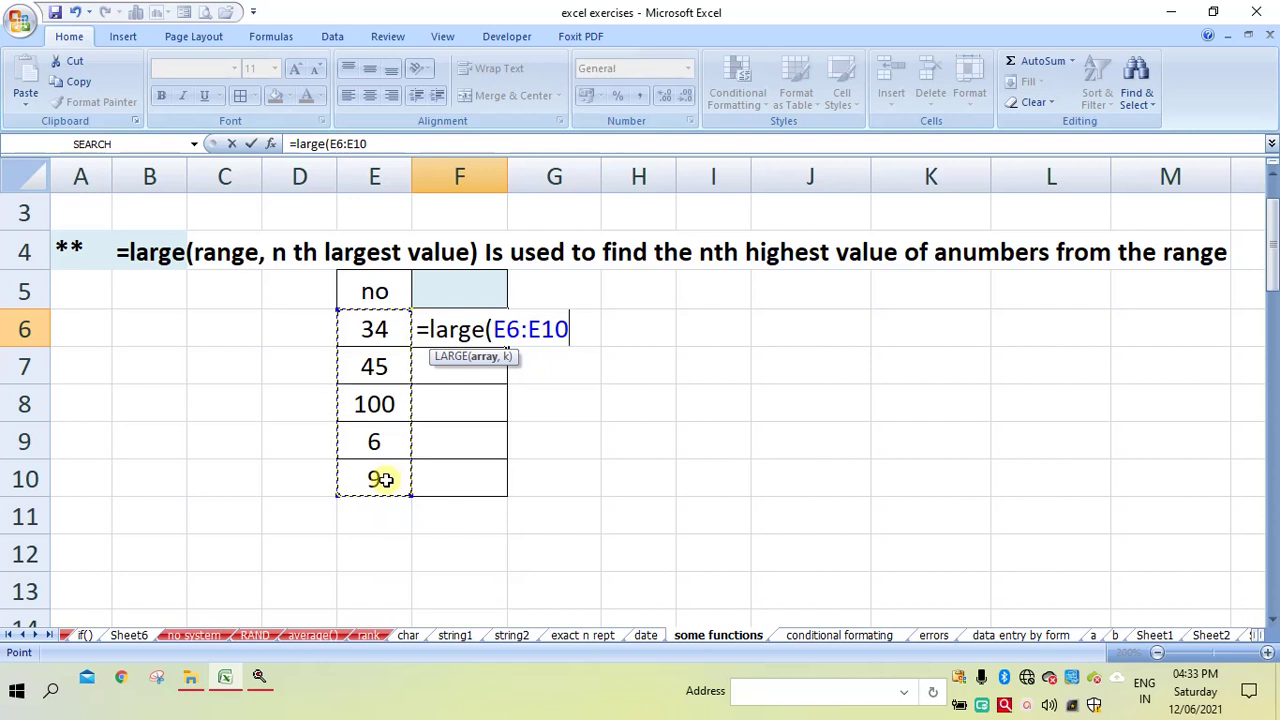
text(,)
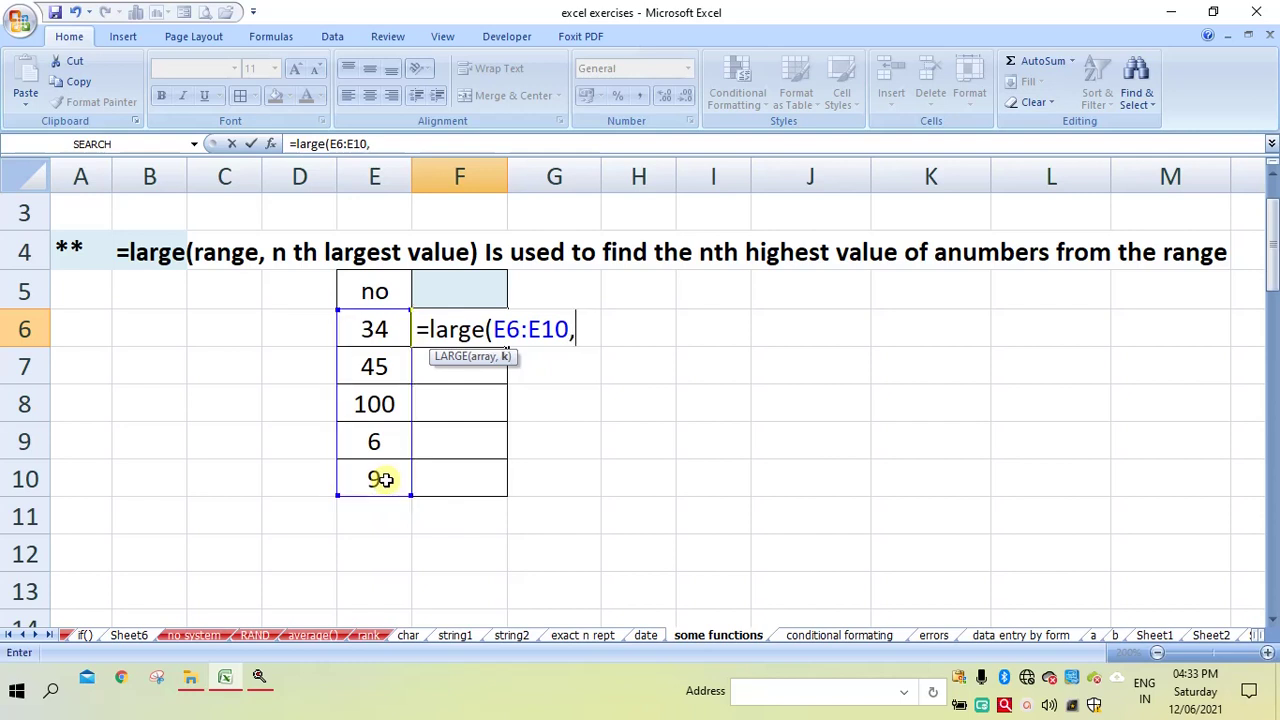
text(1))
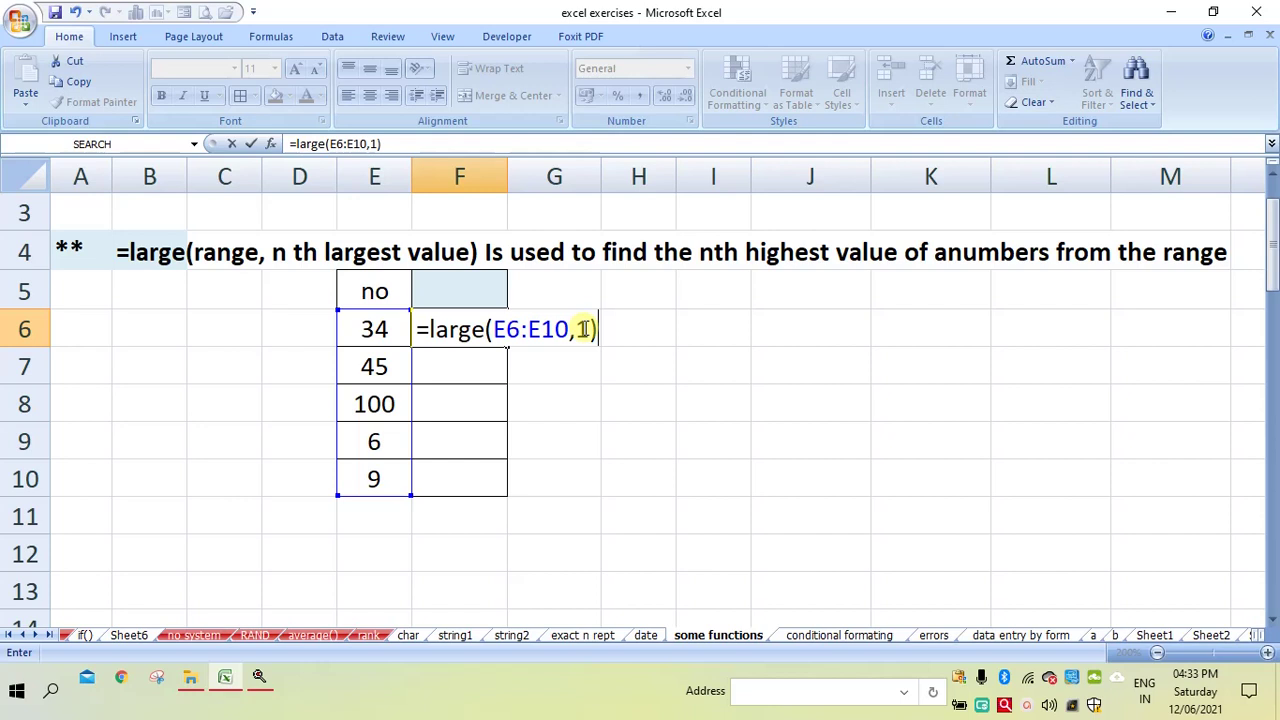
key(Return)
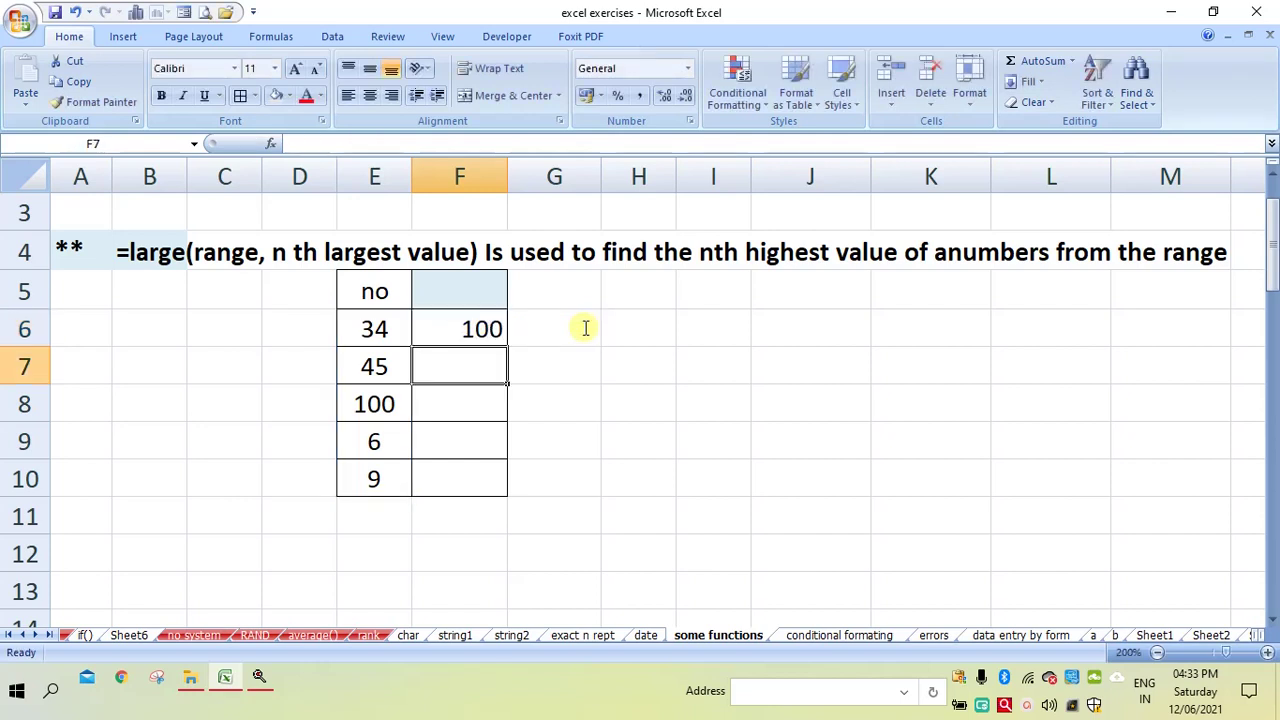
- Enter the formula =LARGE(E6:E10,2) in F7 to find the second highest number
text(=)
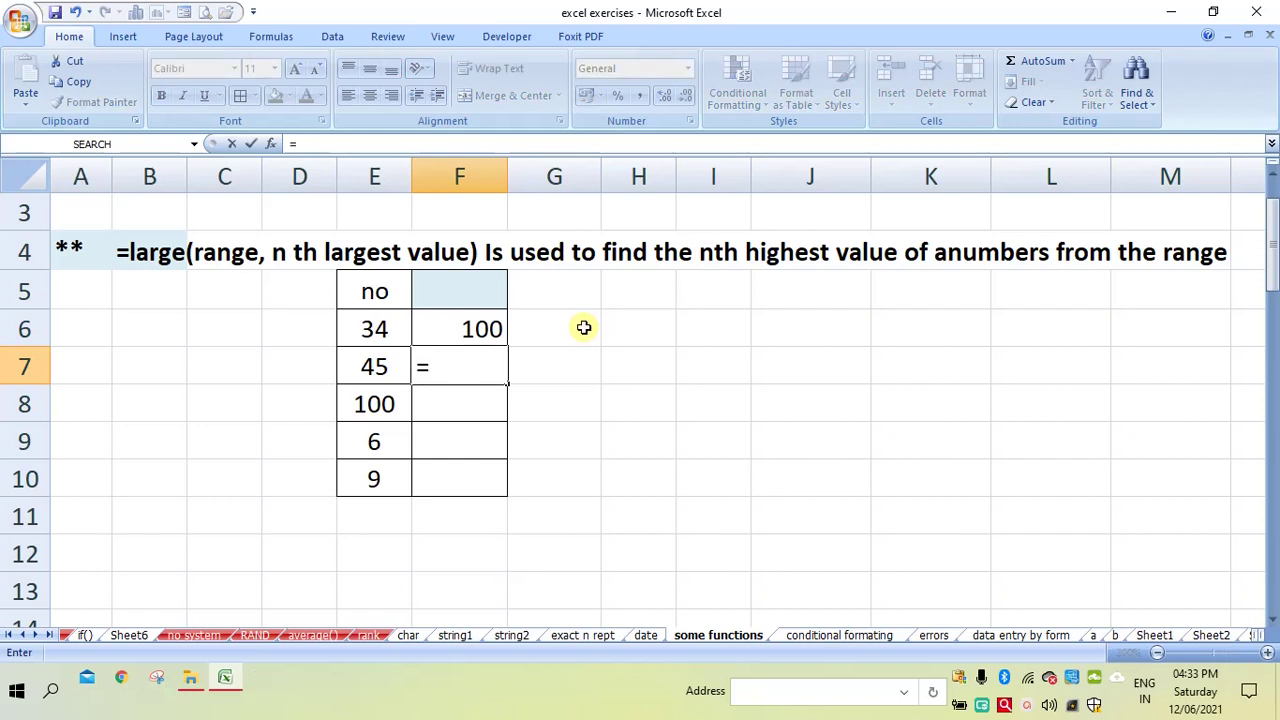
text(la)
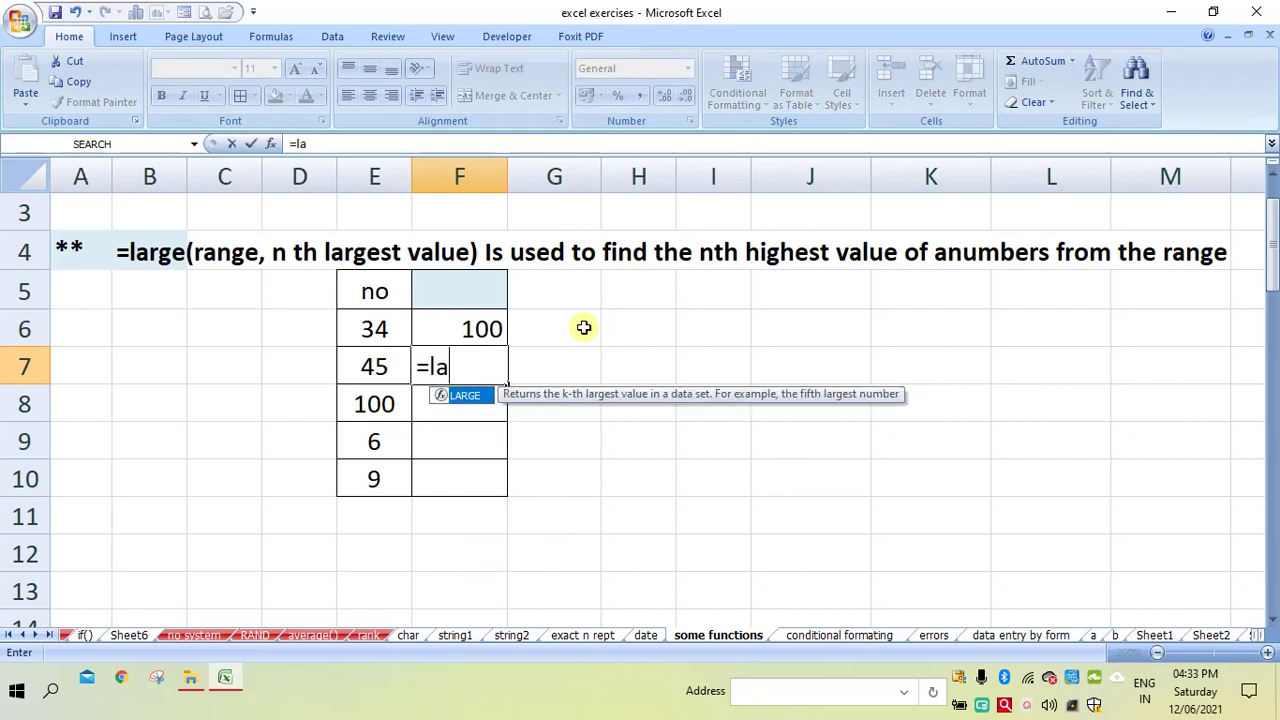
text(rge()
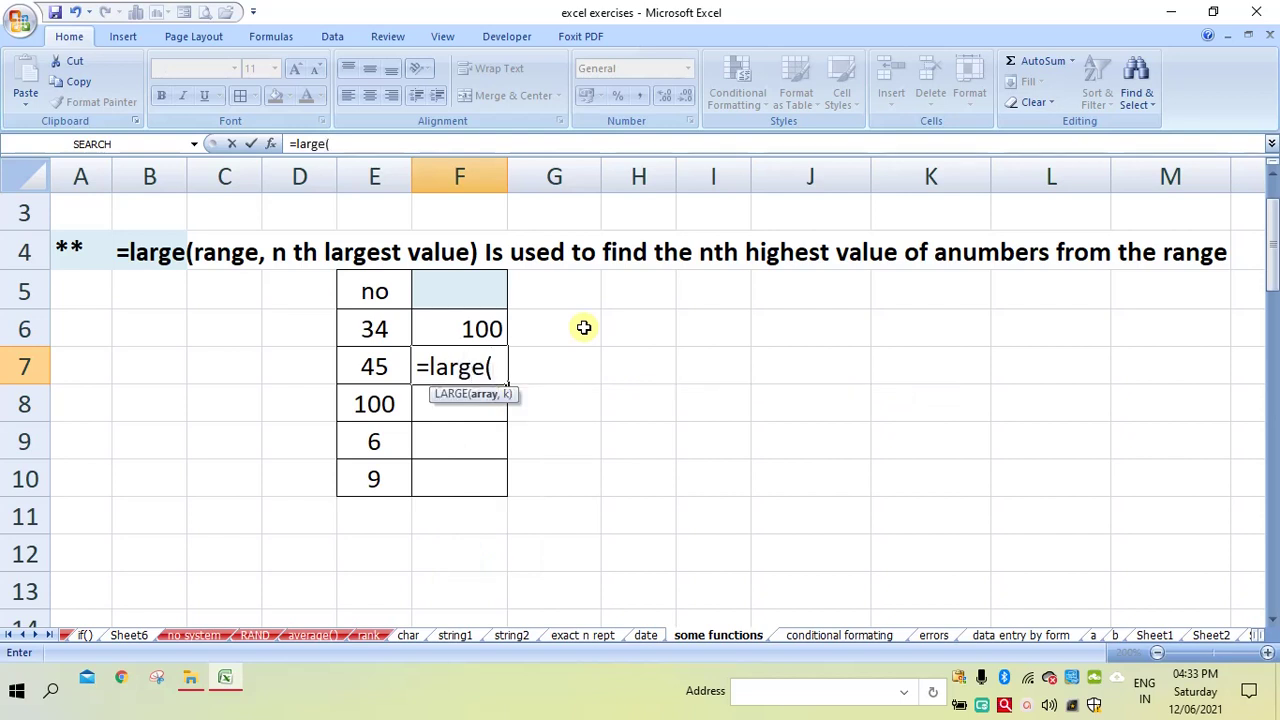
click(390, 326)
drag(390, 444, 390, 477)
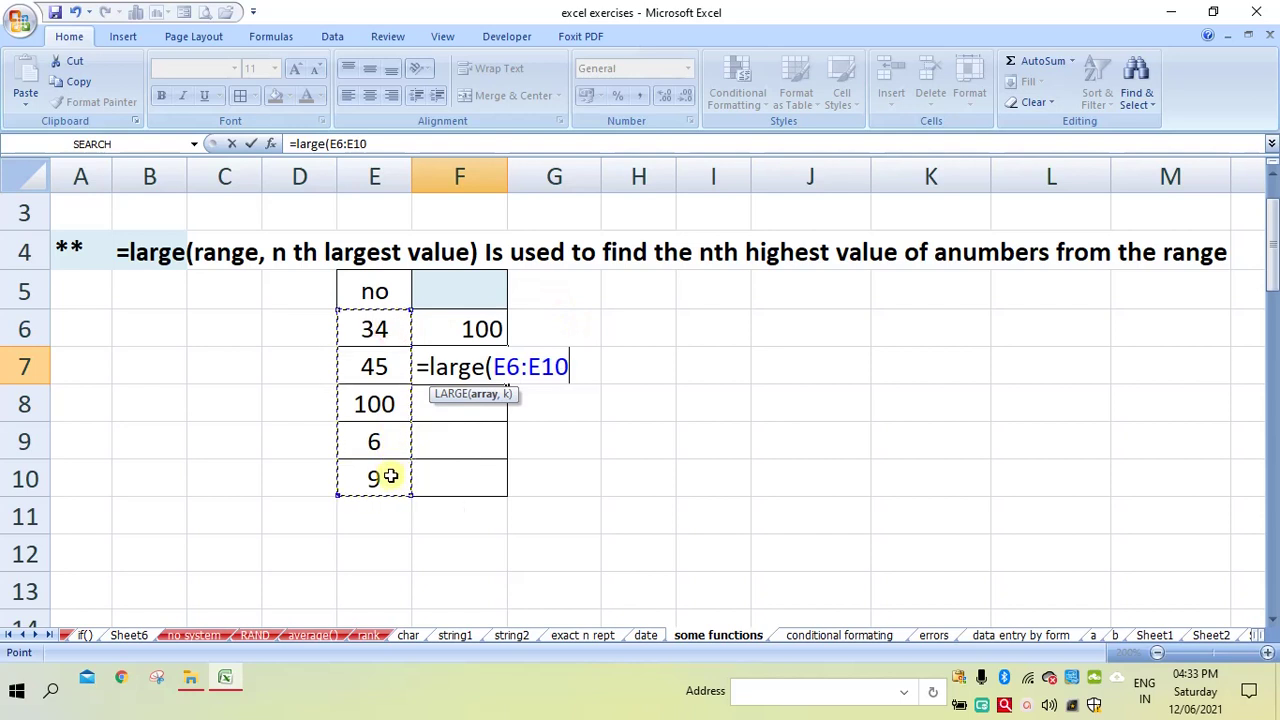
text(,)
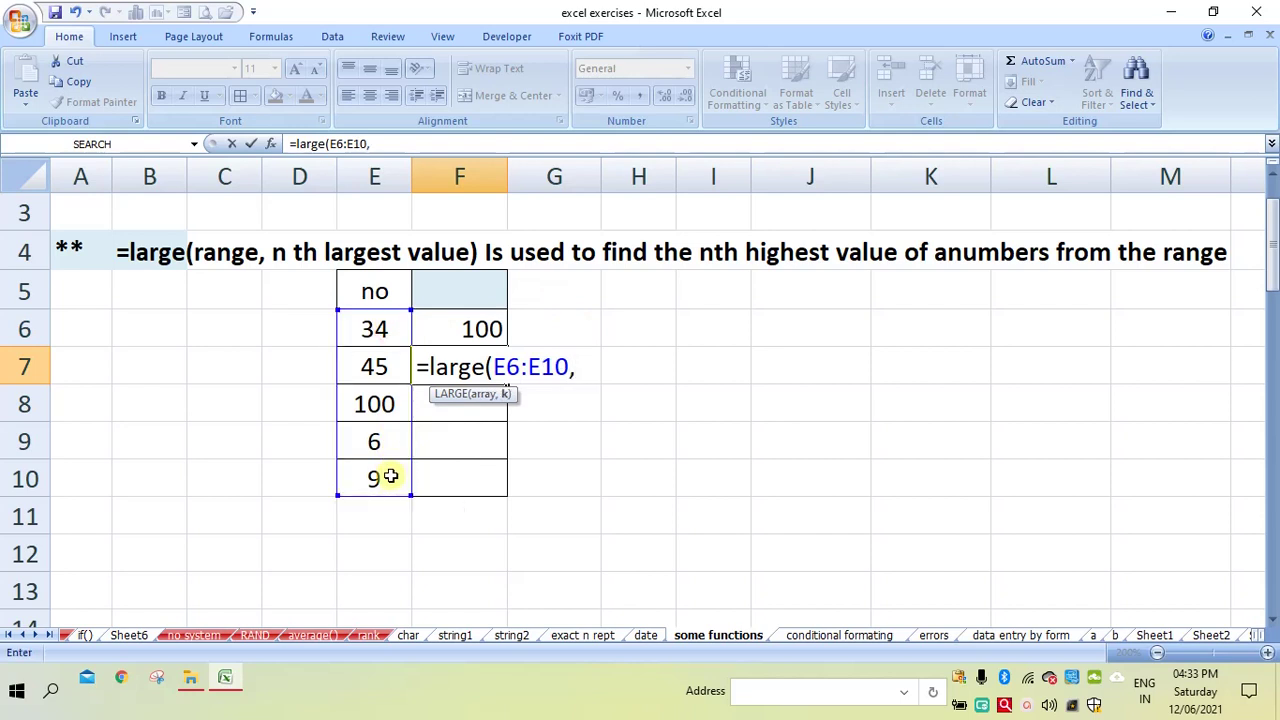
text(2))
key(Return)
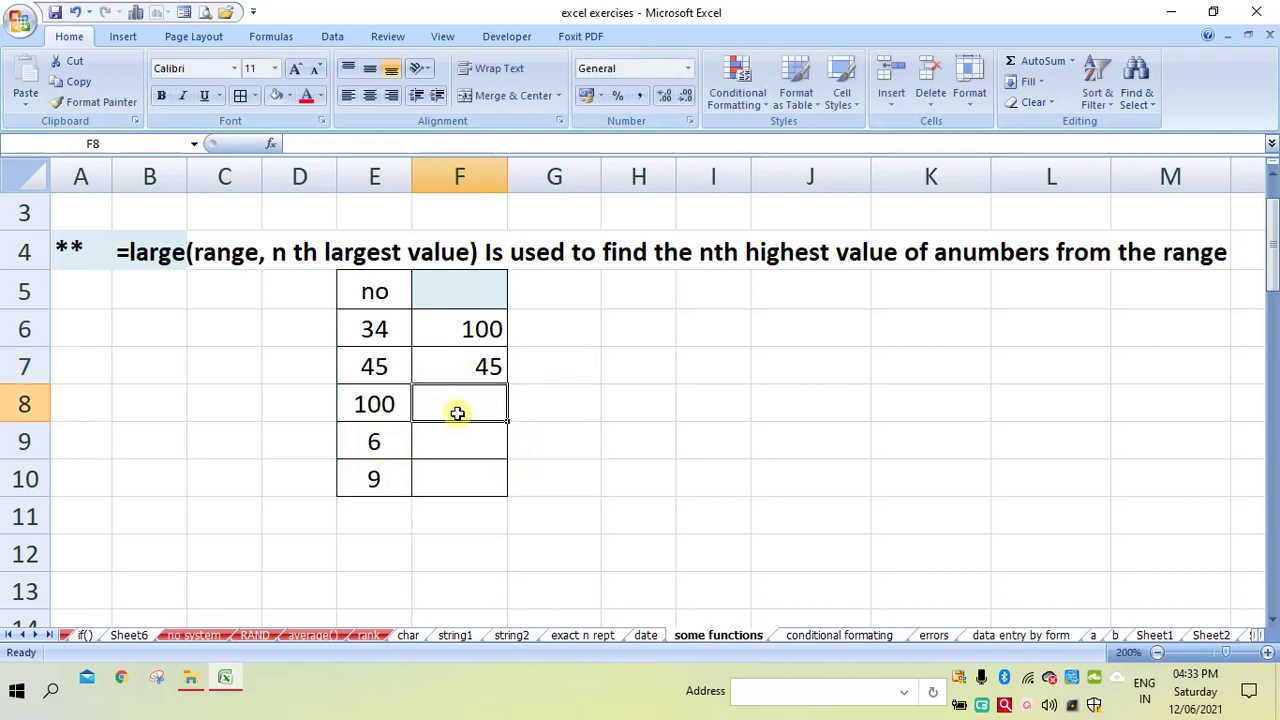
- Enter the formula =LARGE(E6:E10,3) in F8 to find the third highest number, correcting the misspelled function name
text(=)
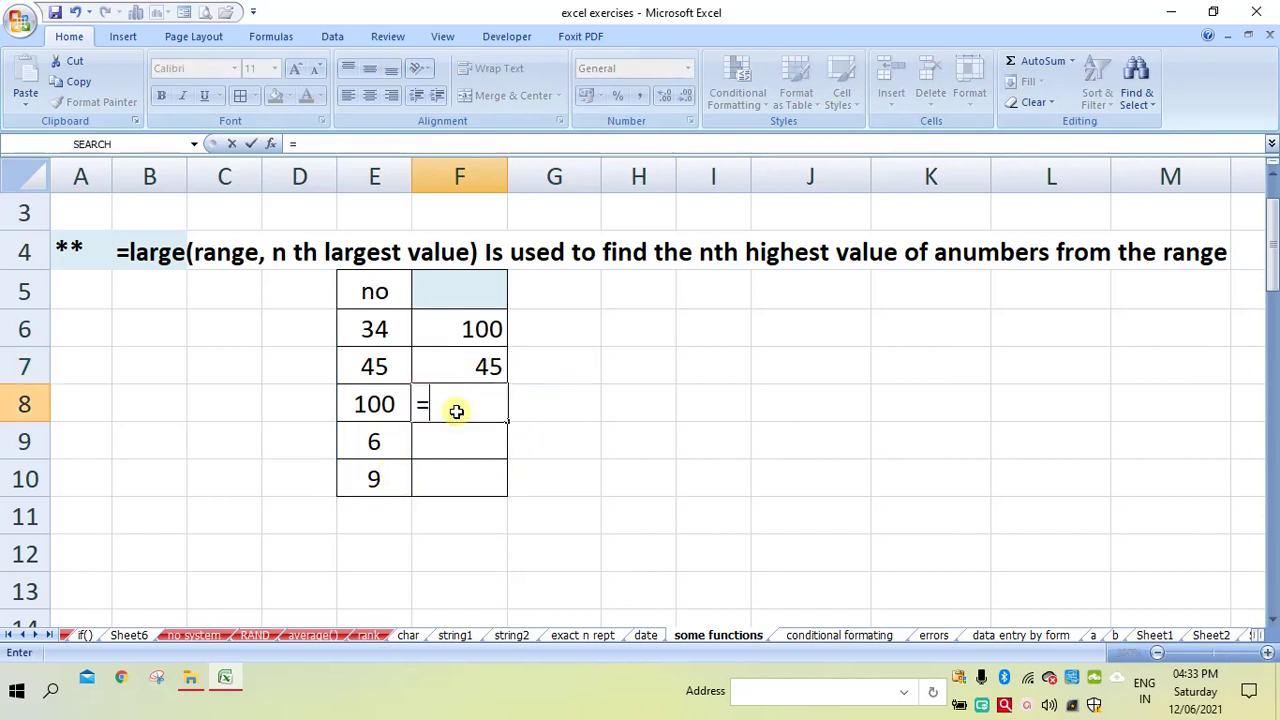
text(lrg)
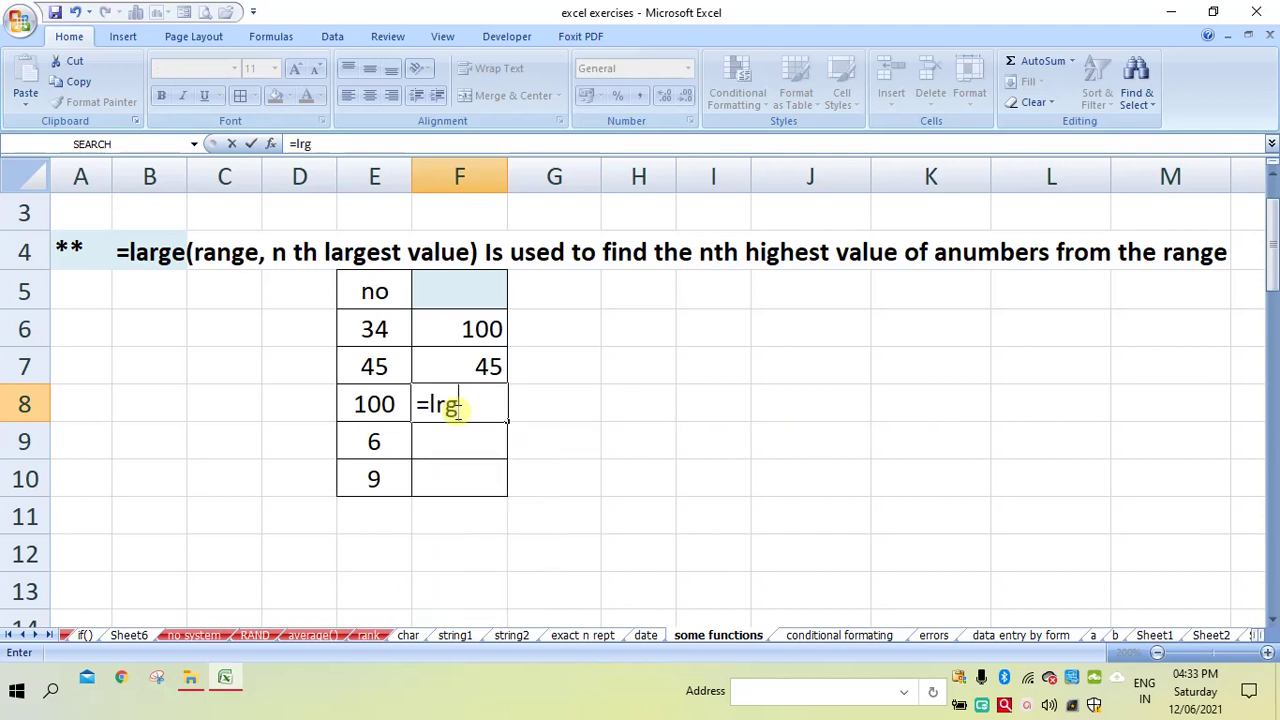
text(e()
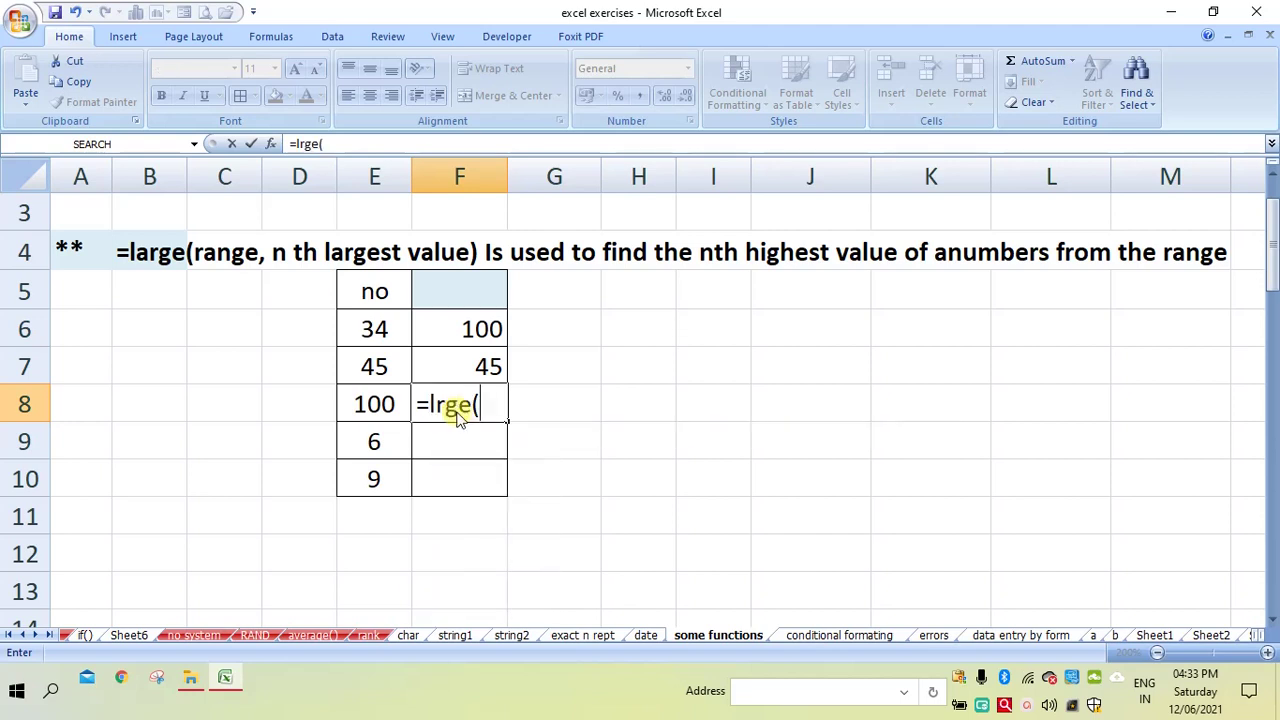
drag(378, 329, 377, 477)
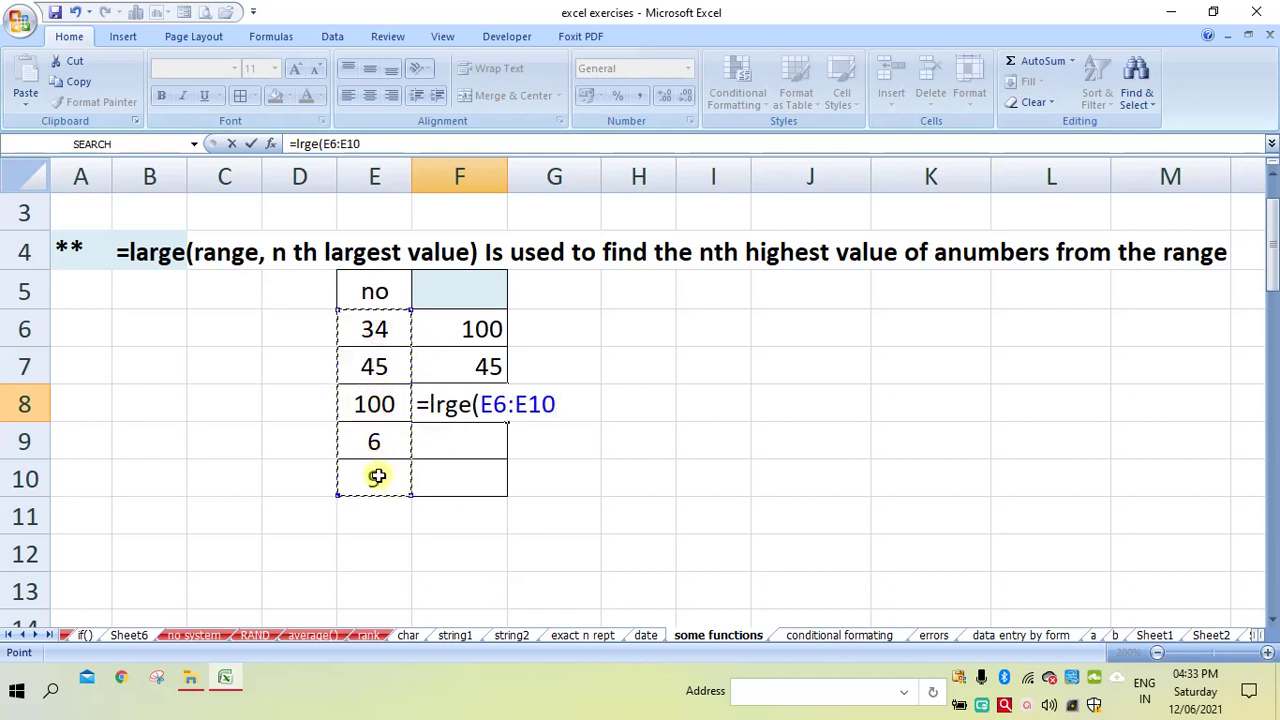
text(,)
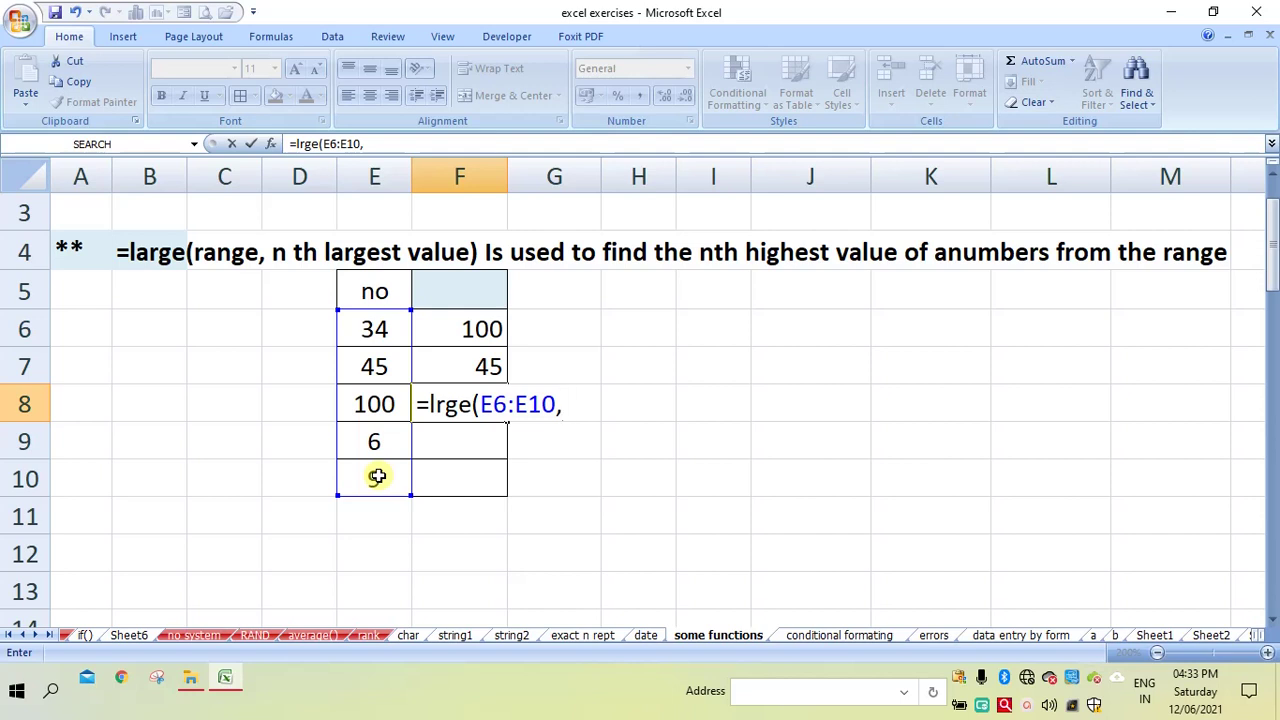
text(3))
click(436, 403)
text(a)
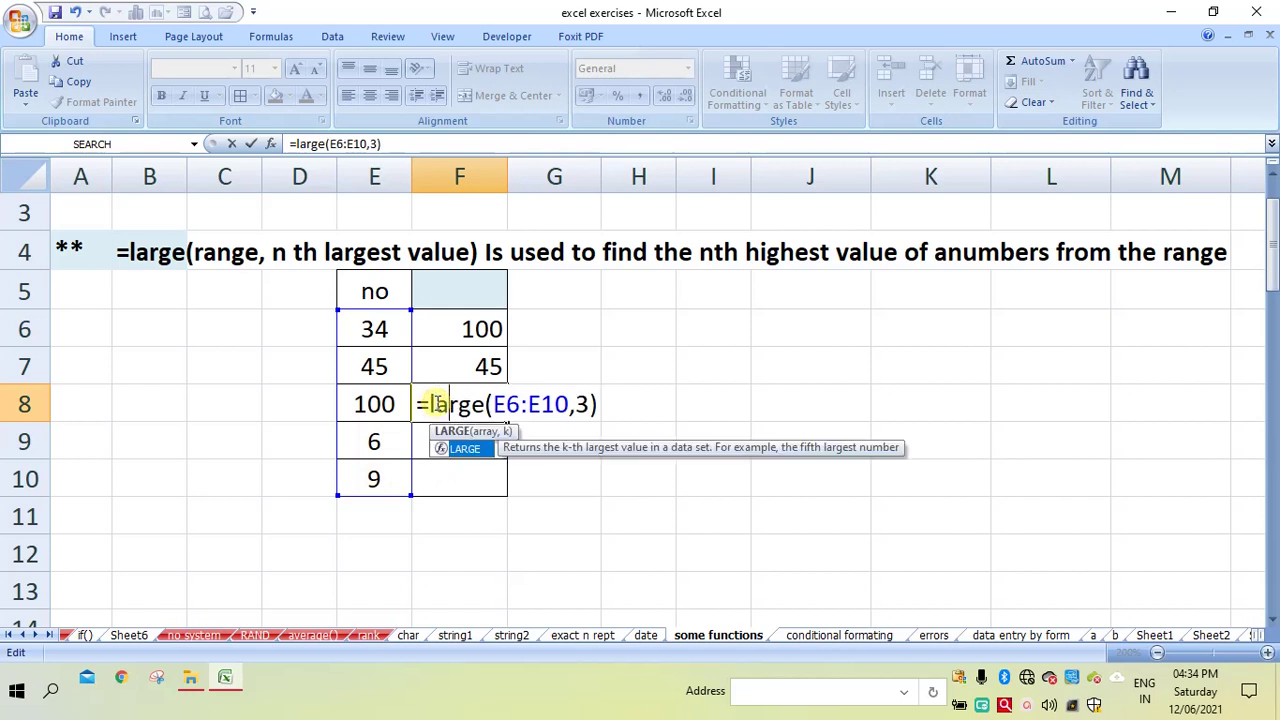
key(Return)
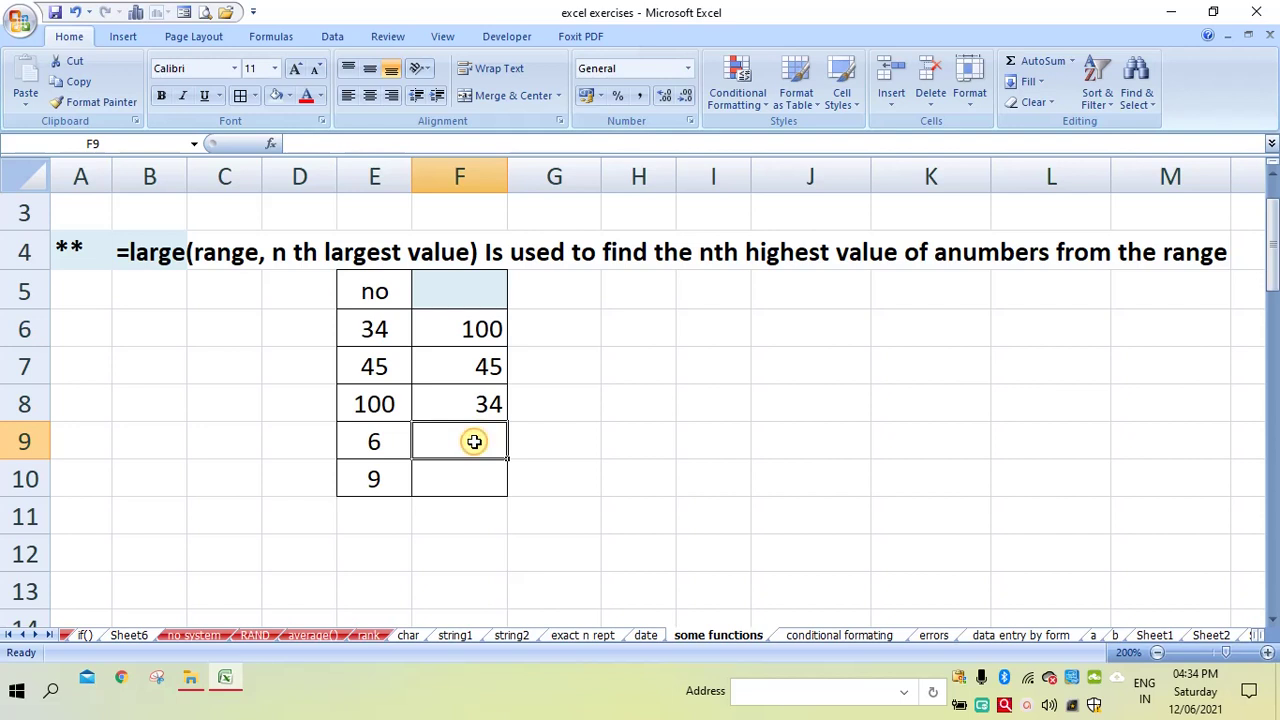
- Enter the formula =LARGE(E6:E10,4) in F9 to find the fourth highest number
text(=)
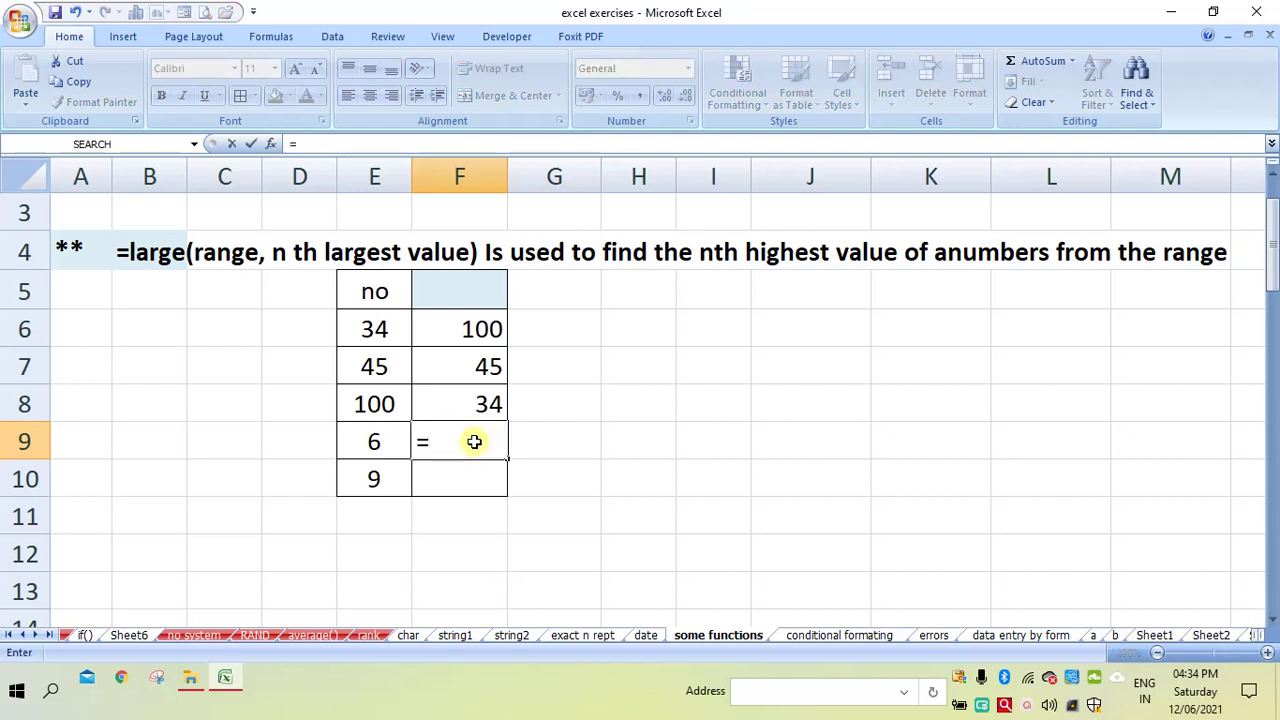
text(large)
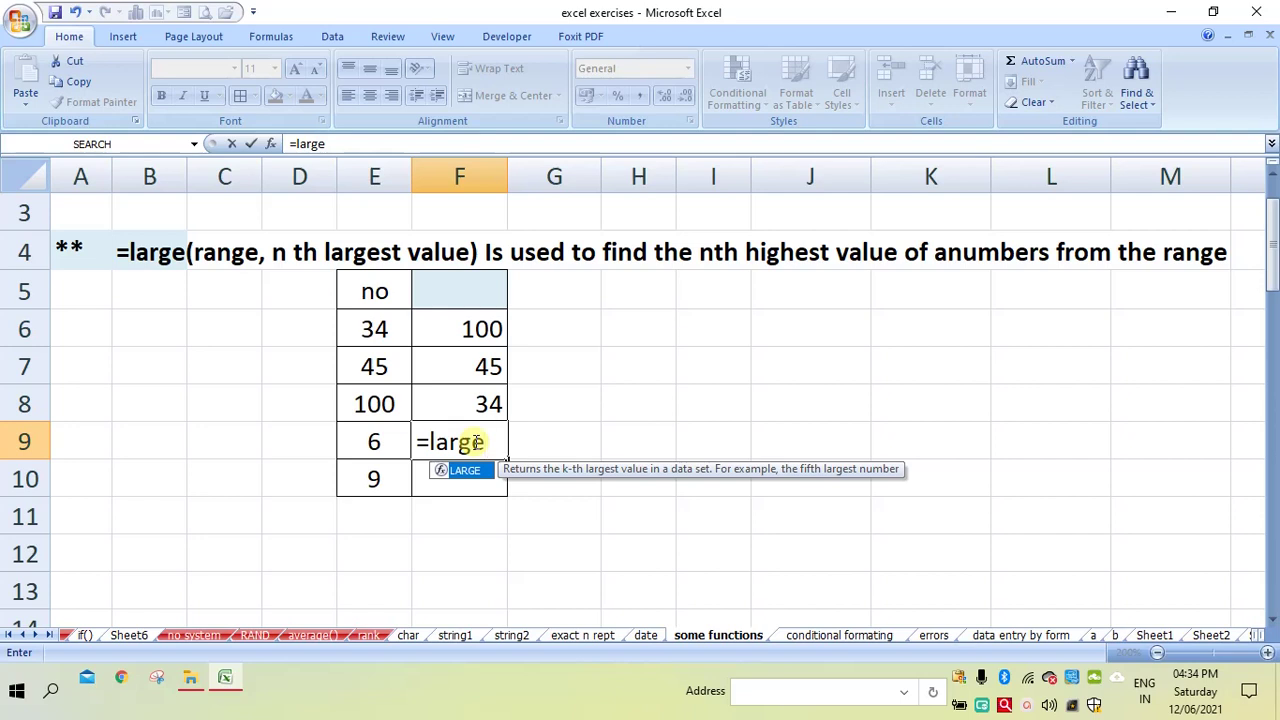
text(()
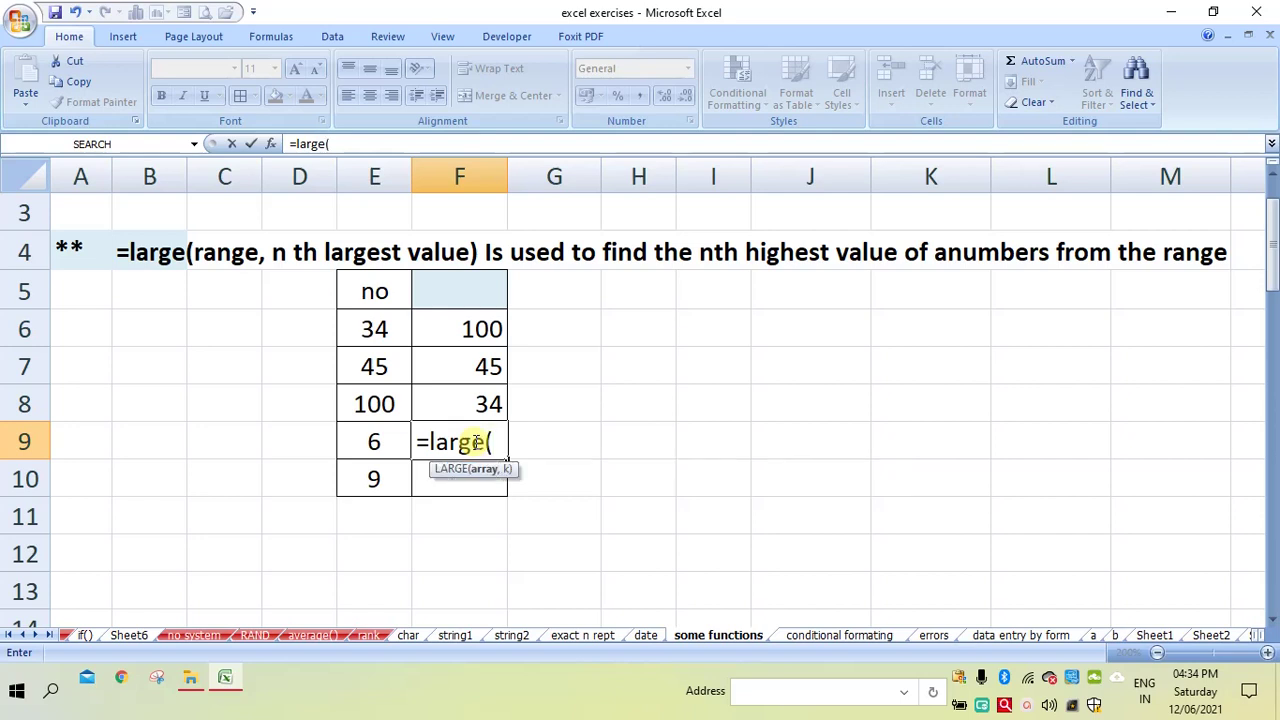
click(384, 324)
drag(384, 324, 380, 472)
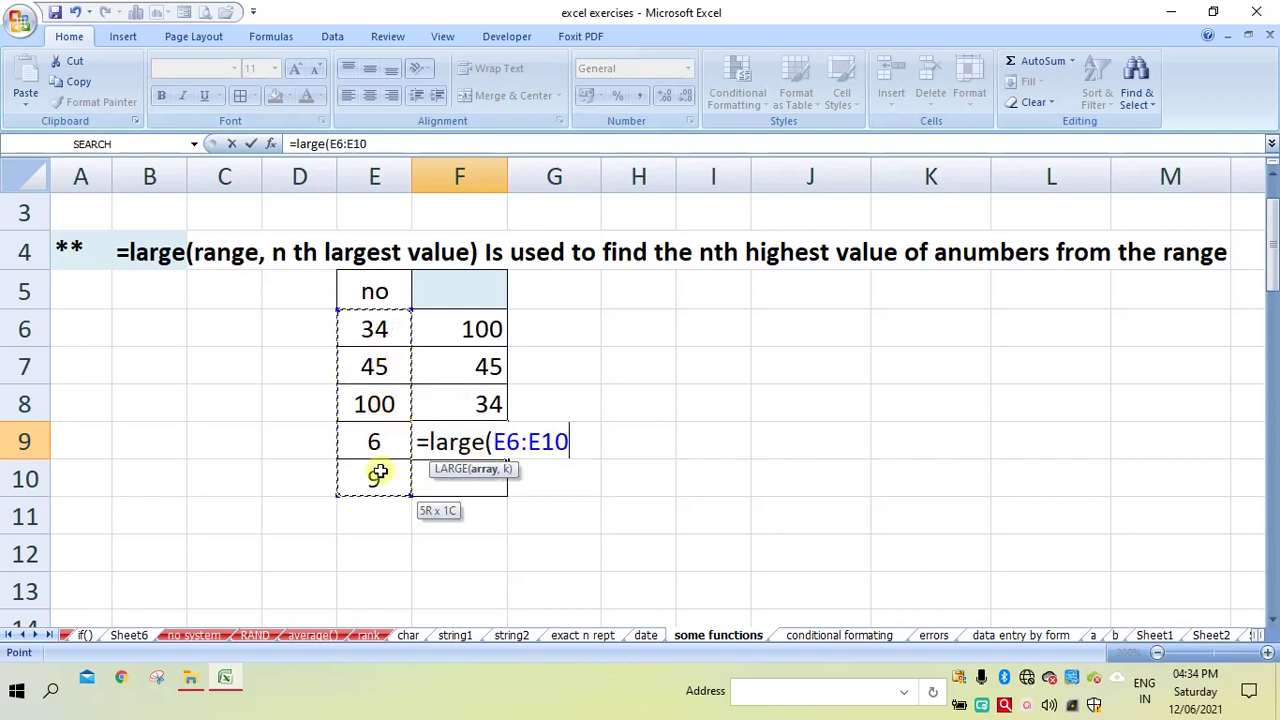
text(,)
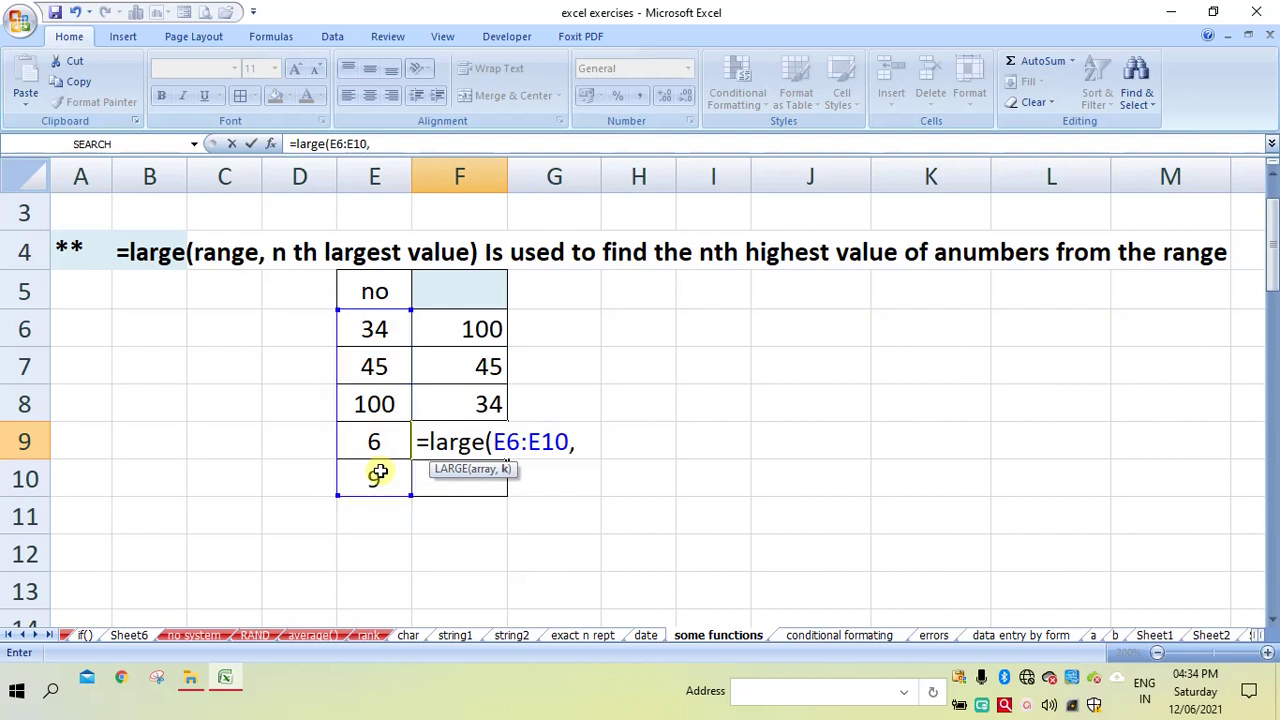
text(4))
key(Return)
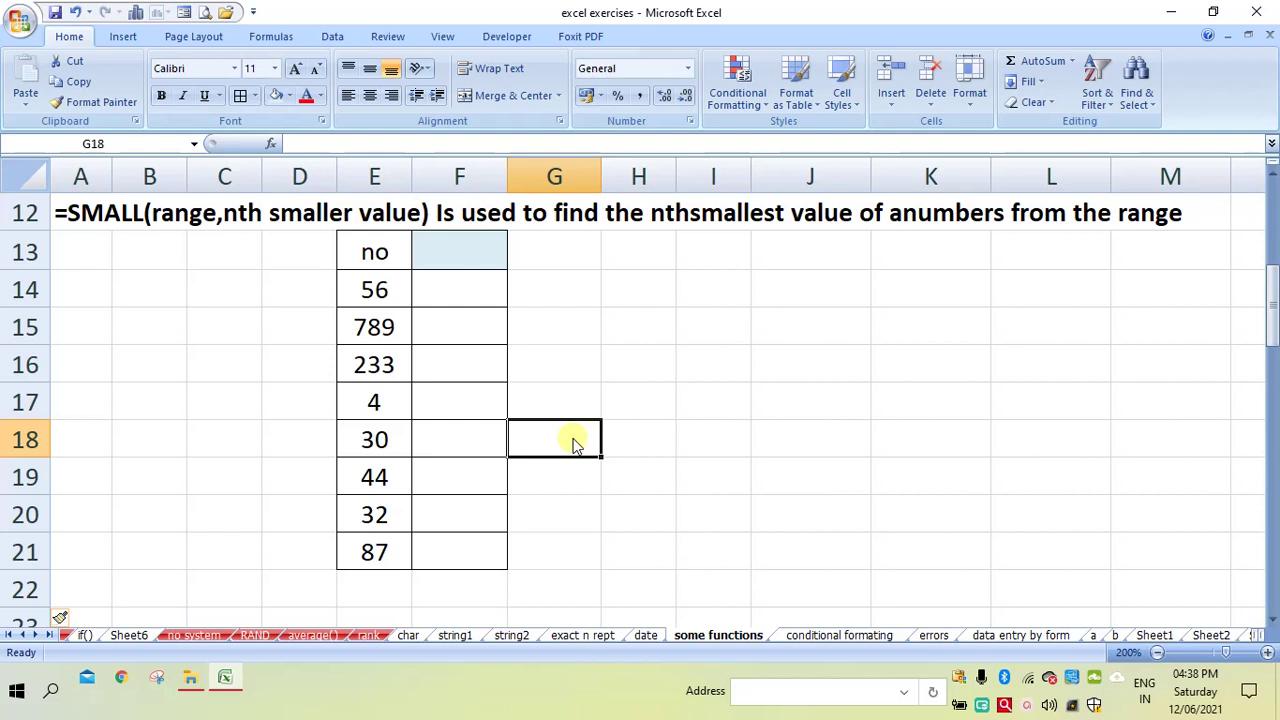
- Enter the formula =SMALL(E14:E21,1) in F14 to find the smallest number in the second list
click(455, 292)
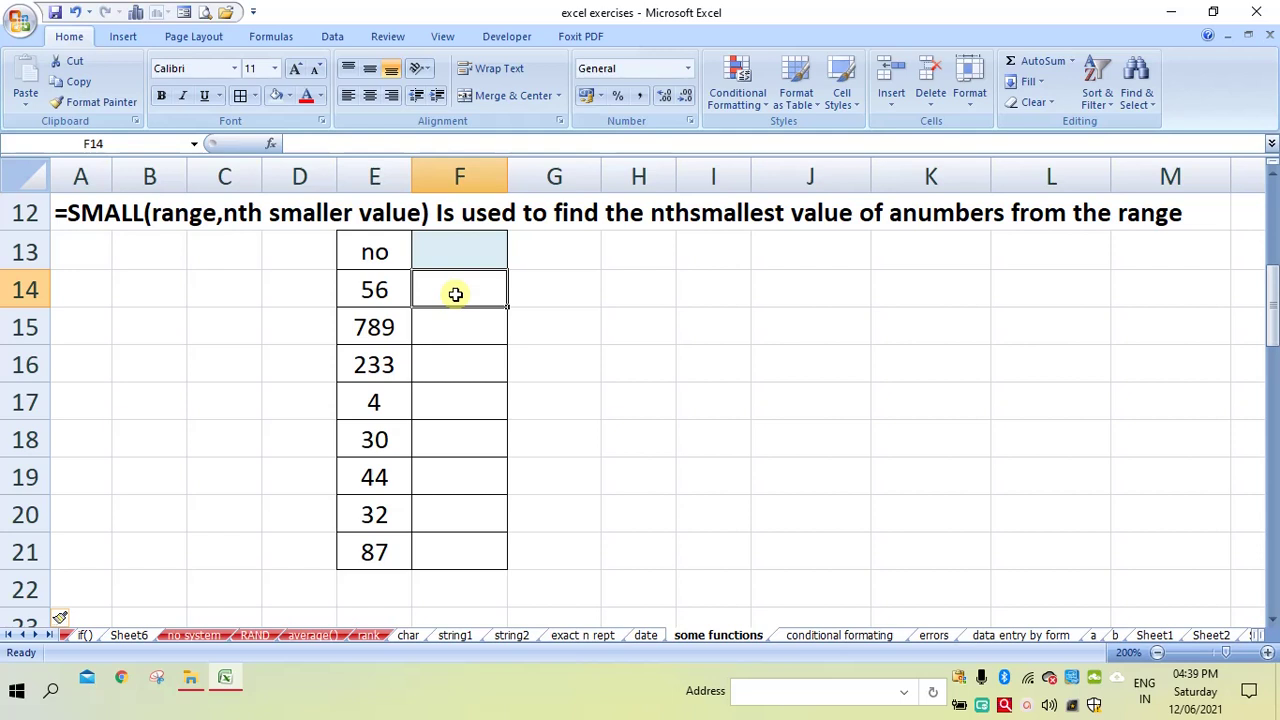
text(=small)
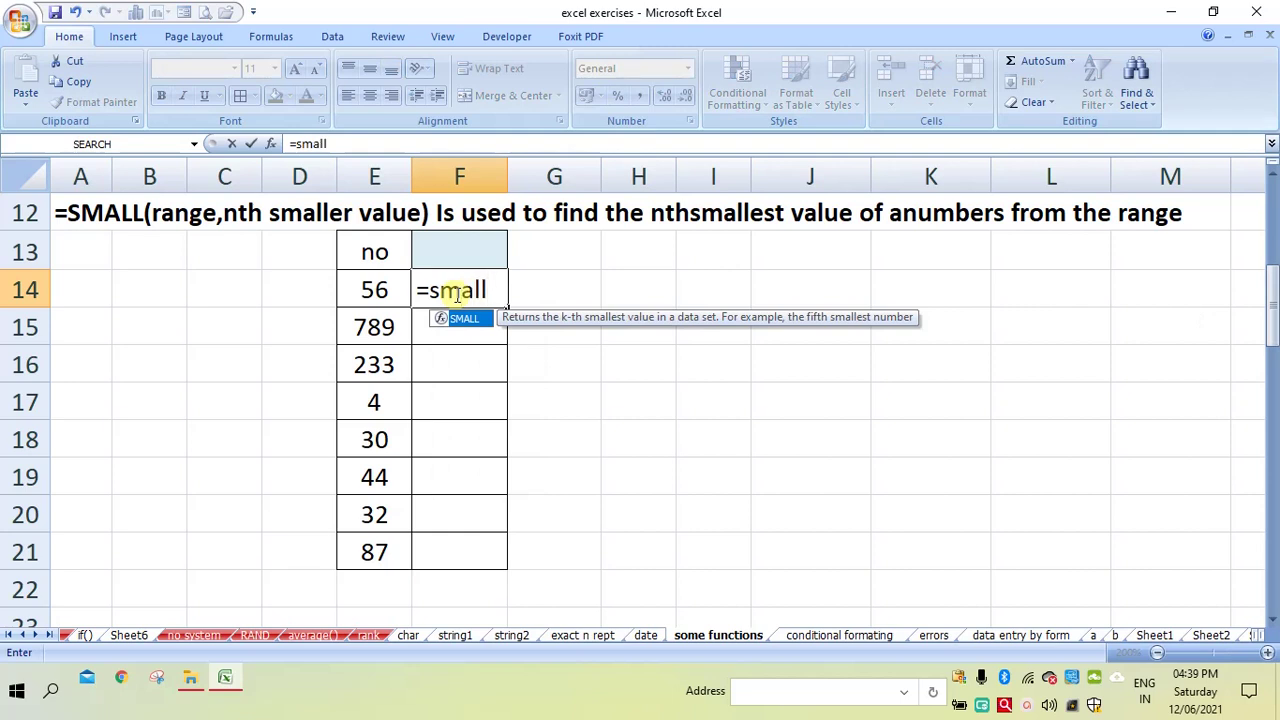
text(()
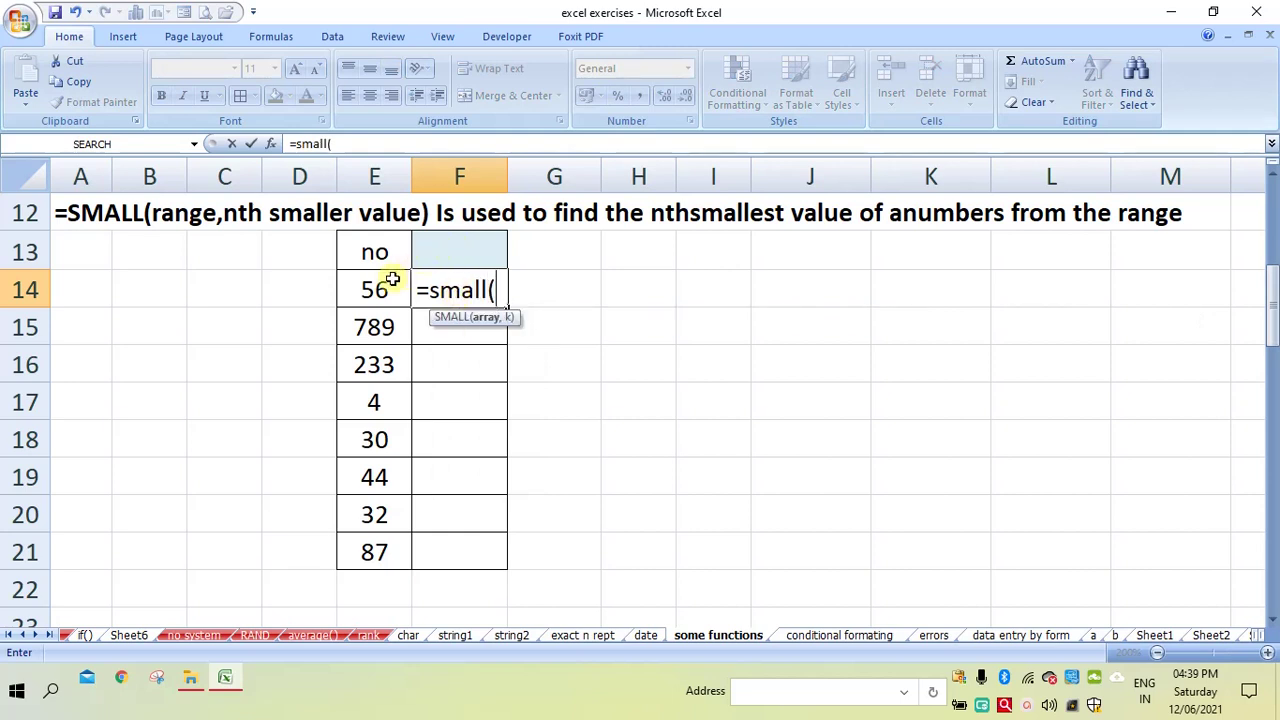
drag(401, 287, 394, 541)
text(,1)
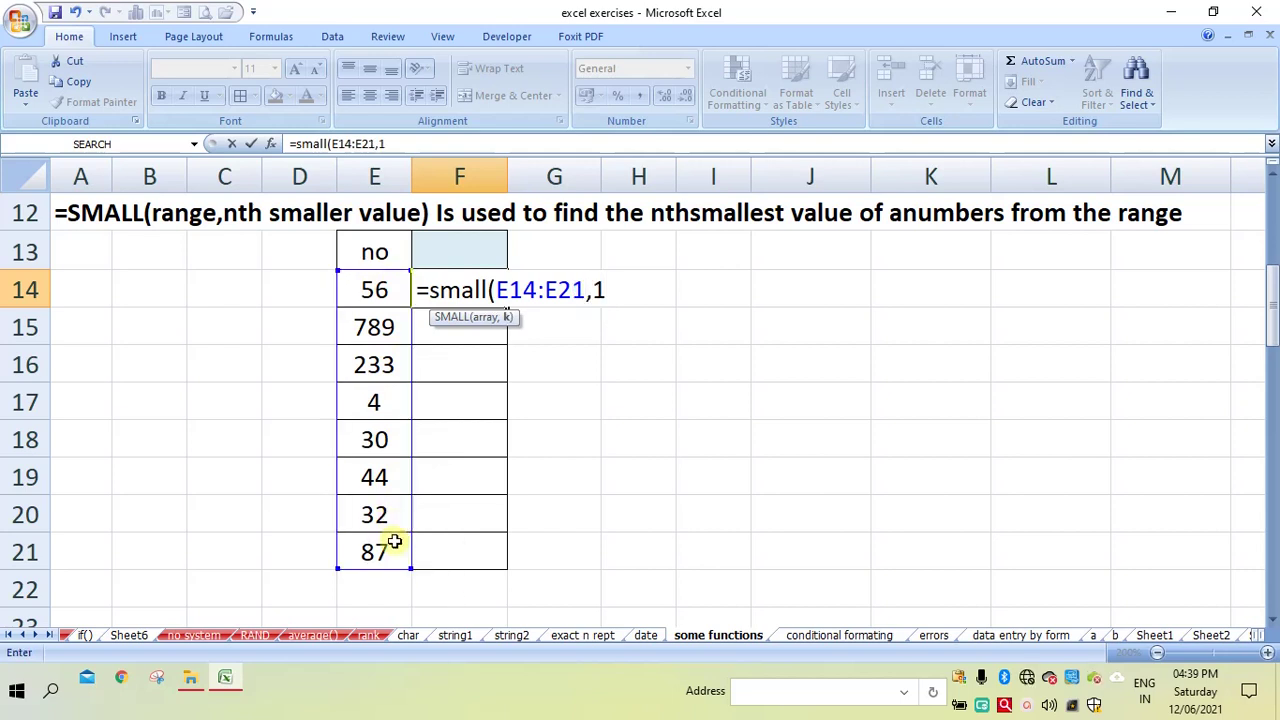
text())
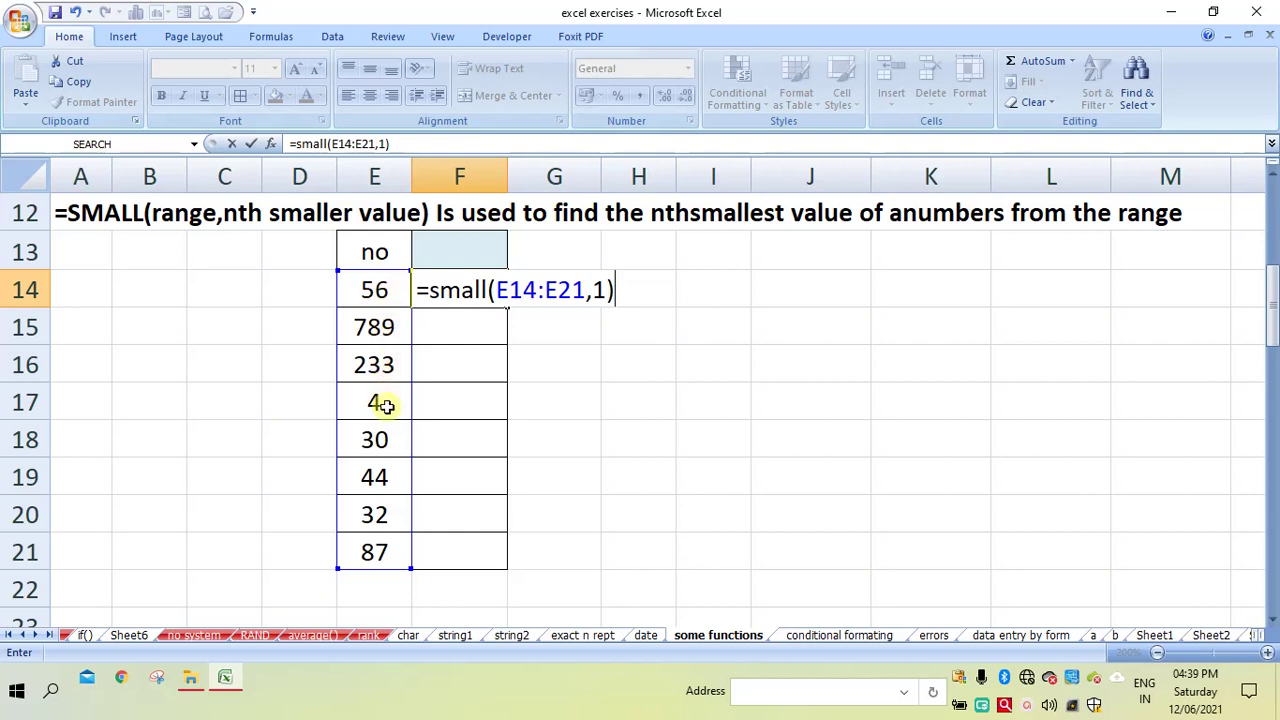
key(Return)
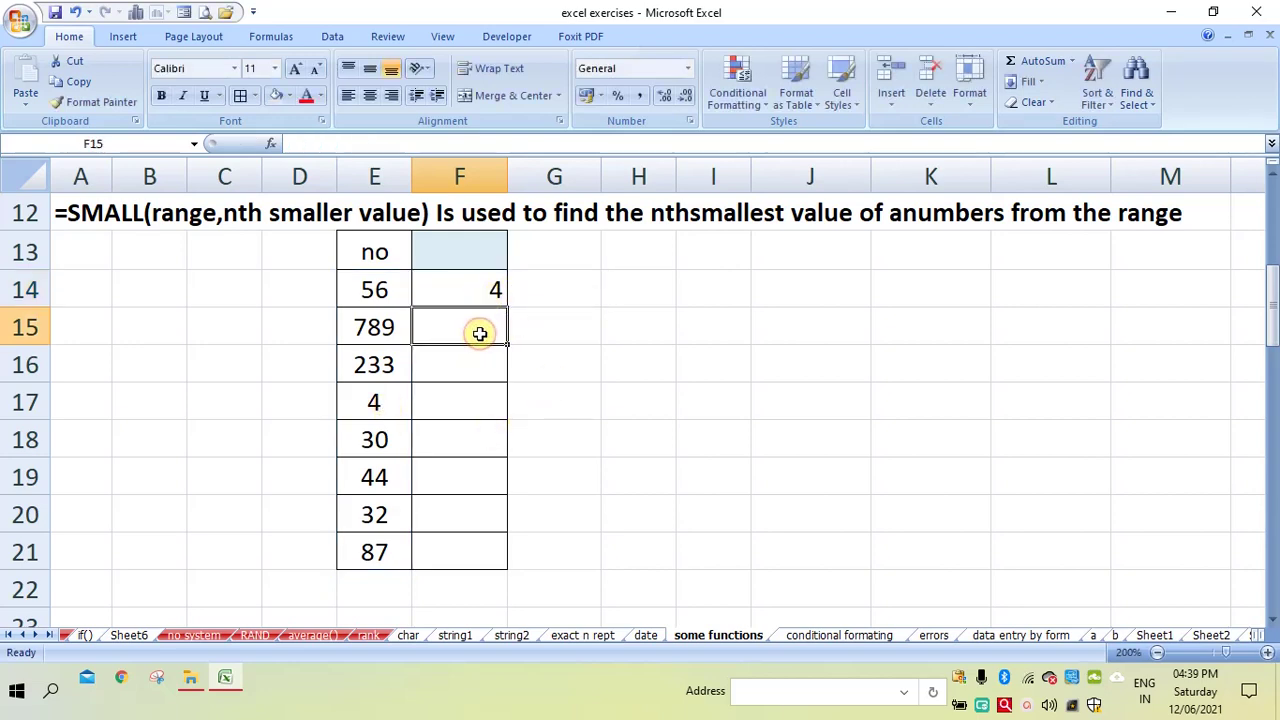
- Enter the formula =SMALL(E14:E21,2) in F15 to find the second smallest number
text(=)
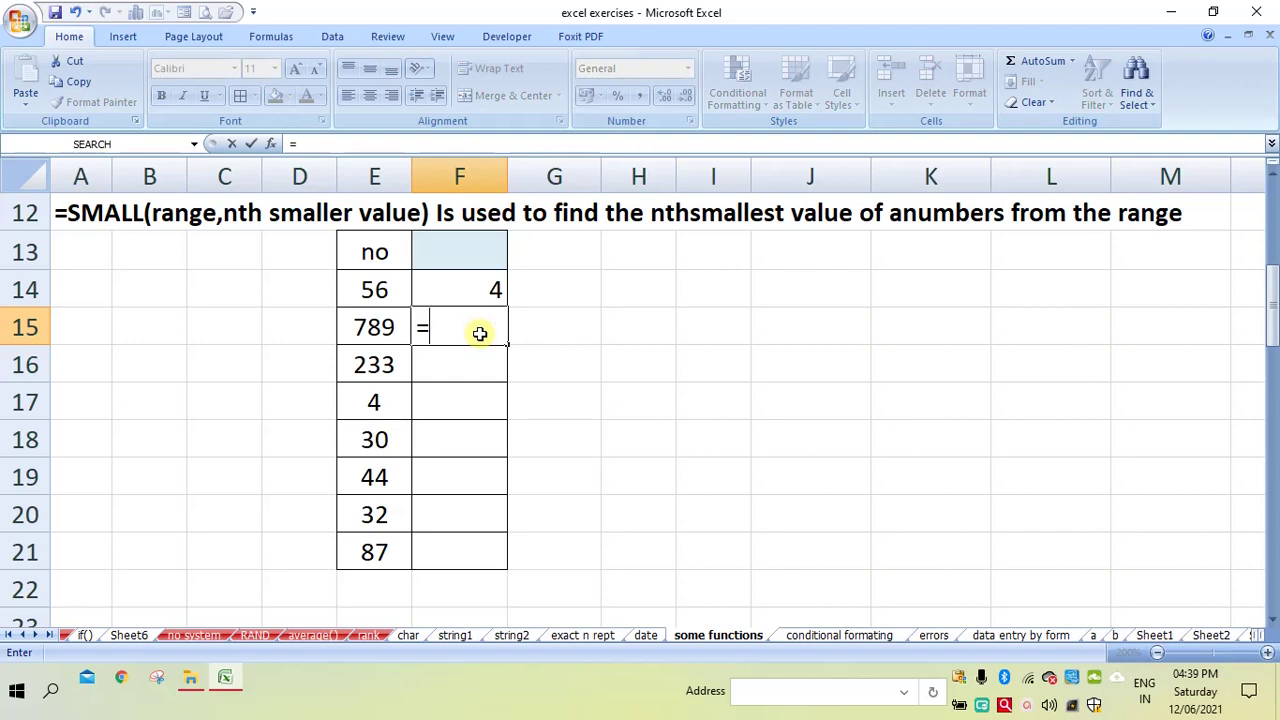
text(small)
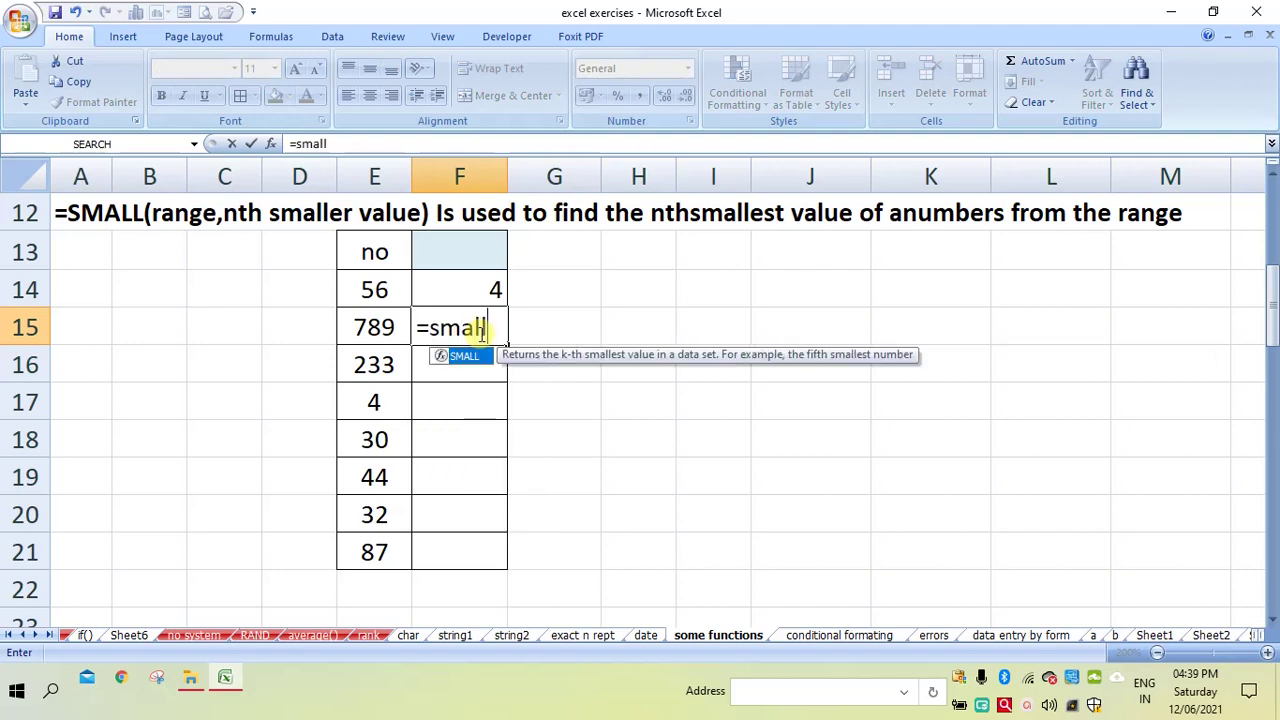
text(()
drag(375, 295, 375, 548)
text(,2))
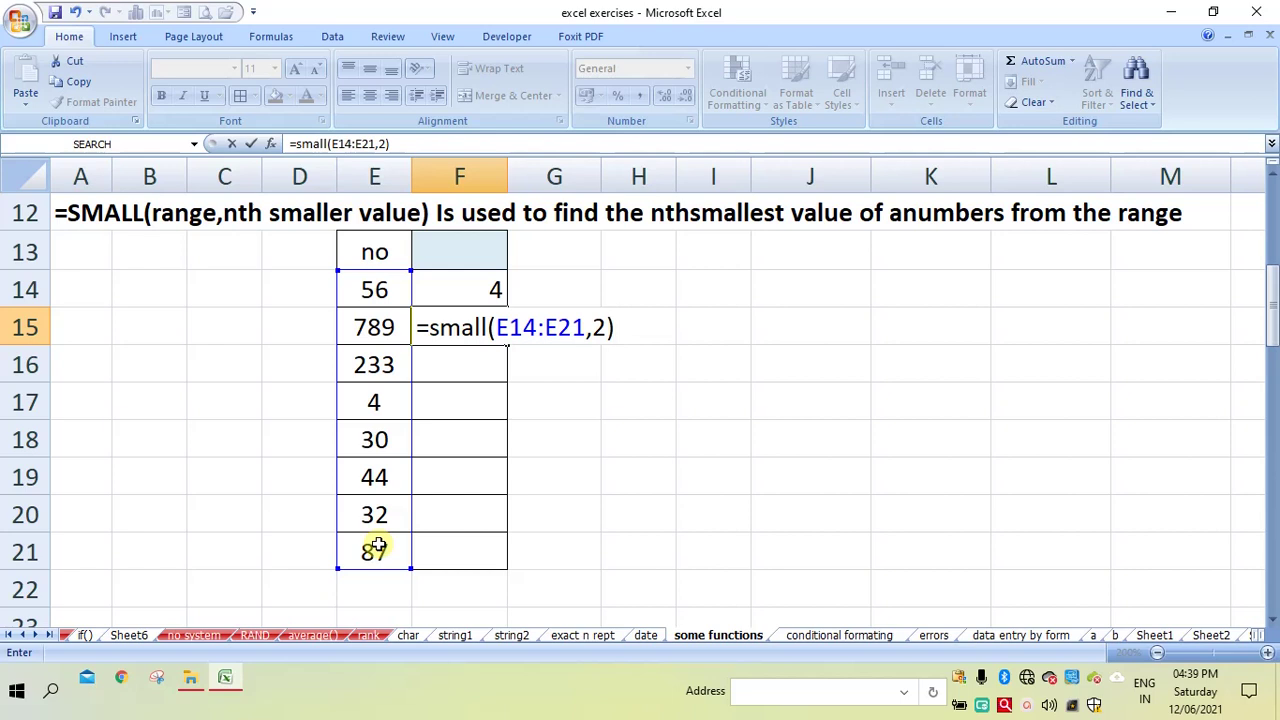
key(Return)
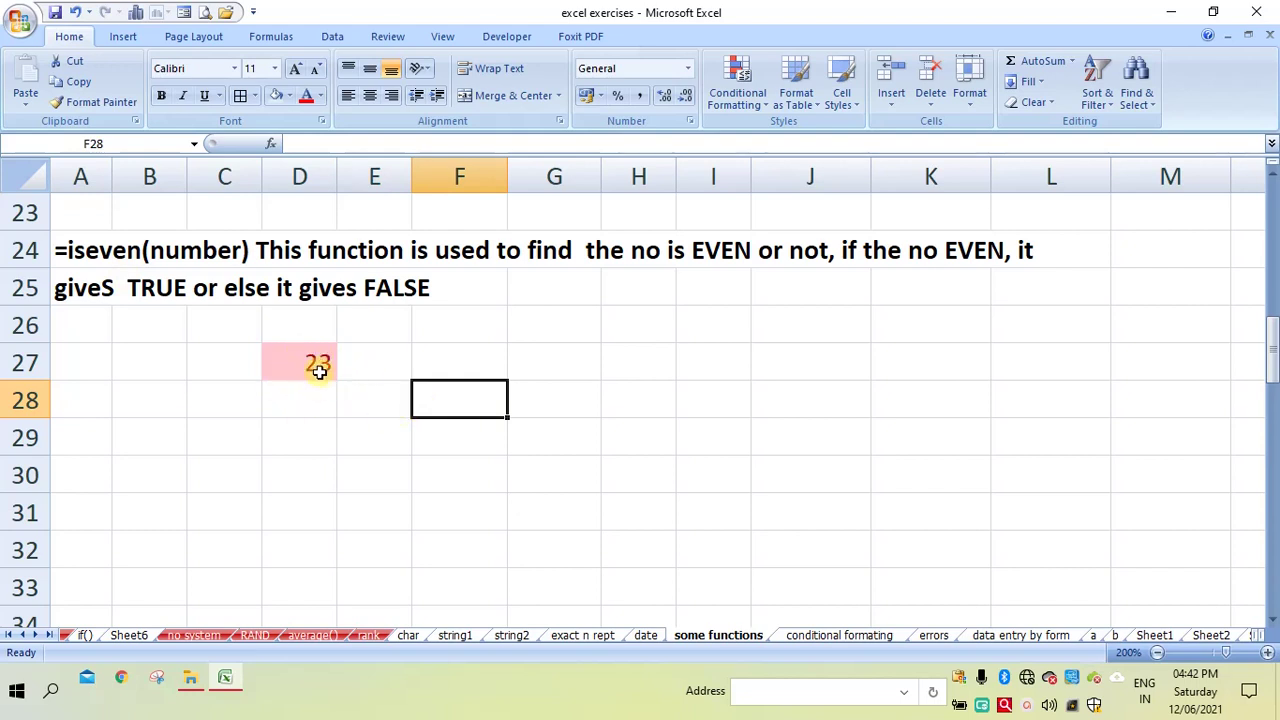
- Enter the formula =ISEVEN(D27) in E27 to check whether the number beside it is even
click(371, 370)
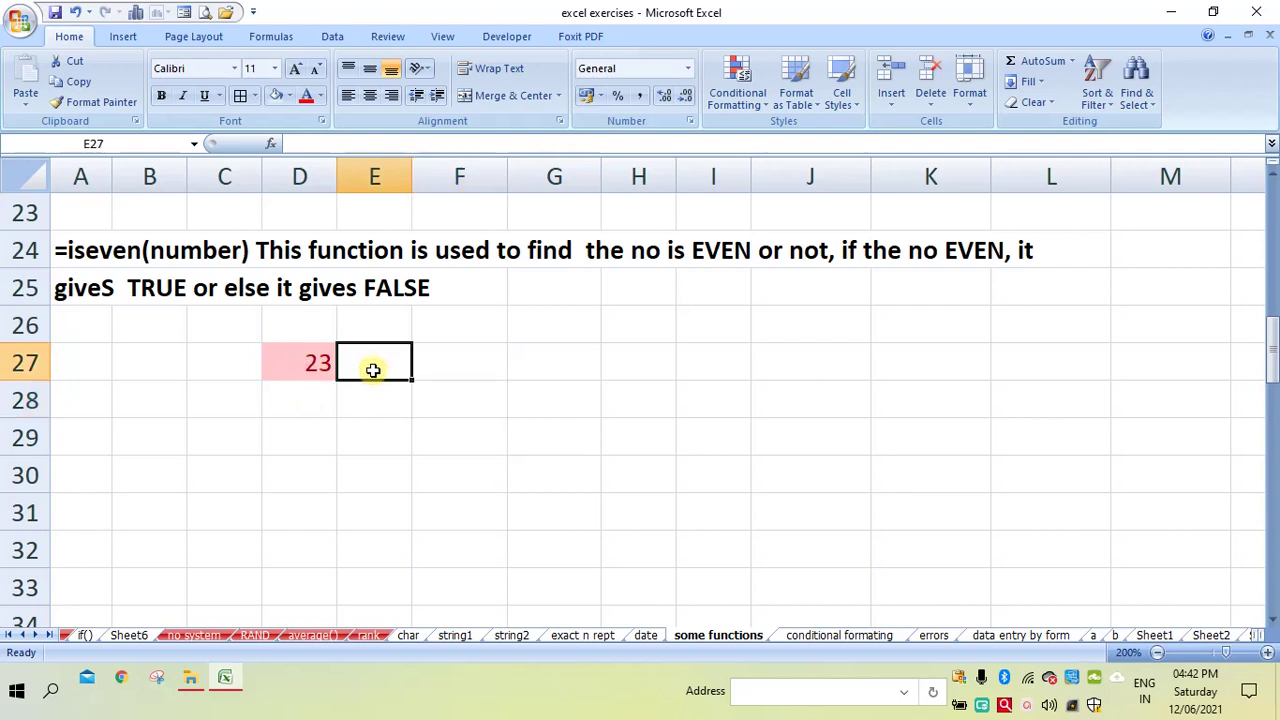
text(=)
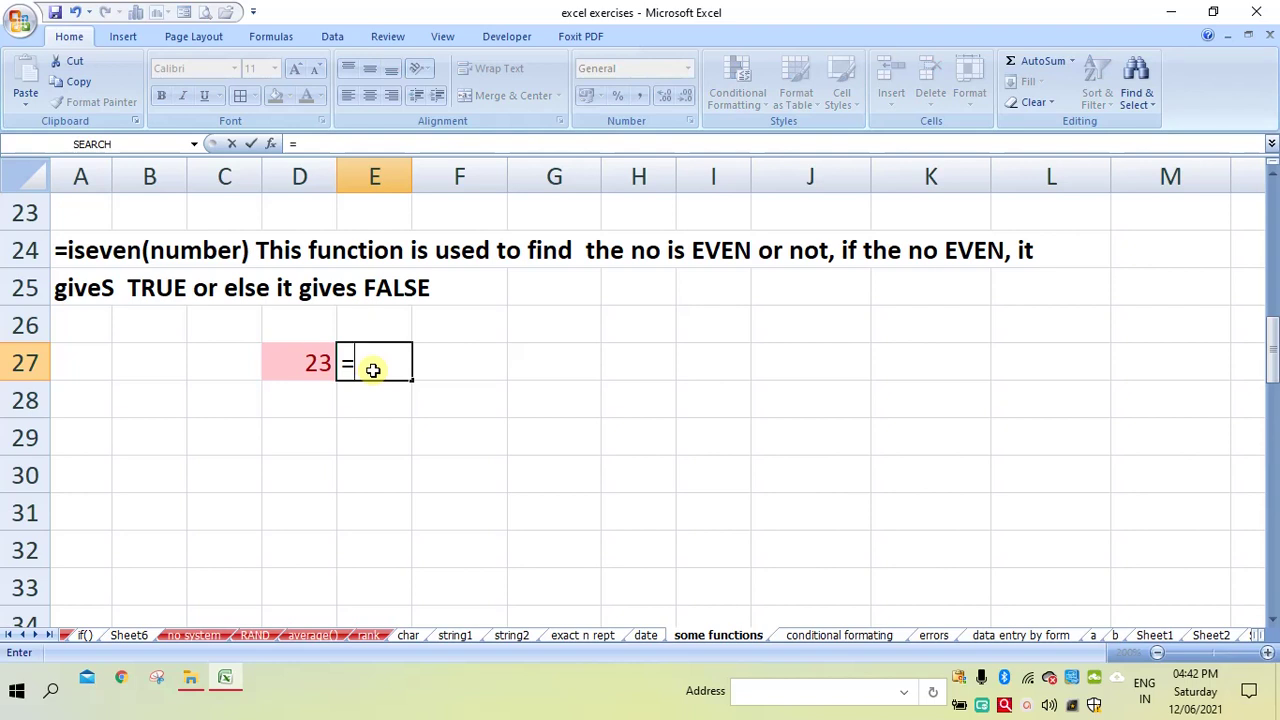
text(ise)
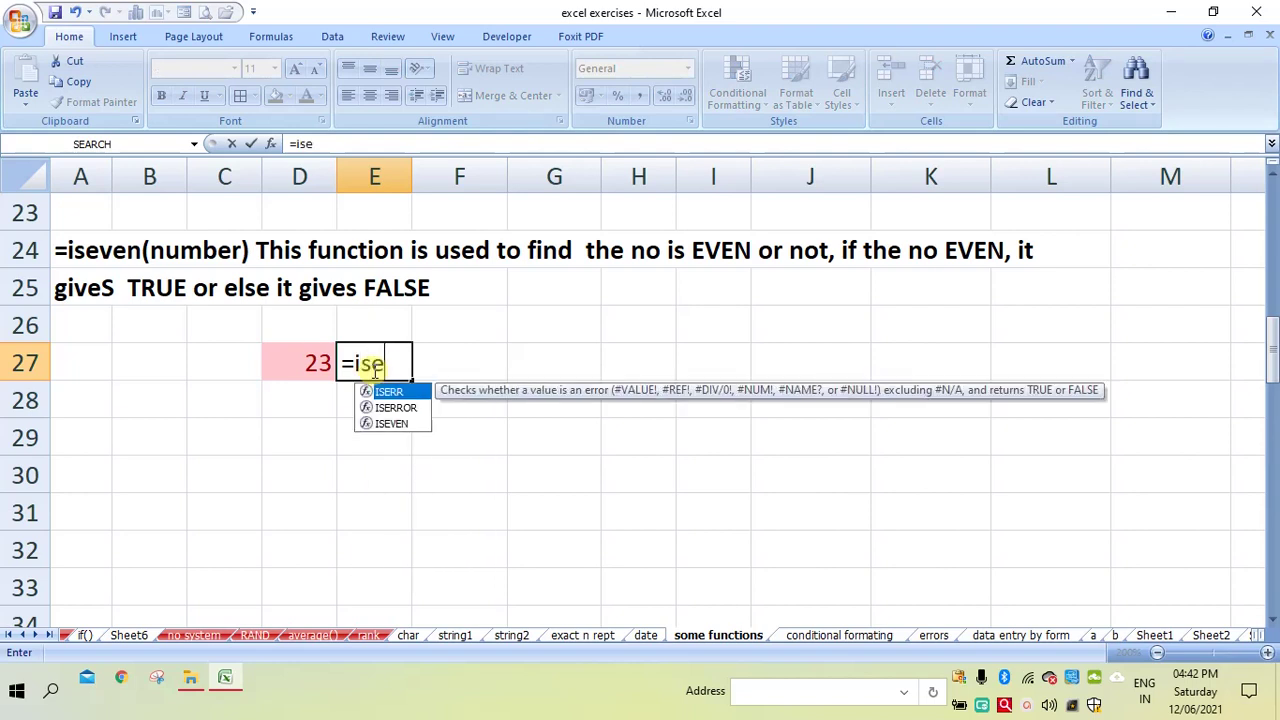
text(ve)
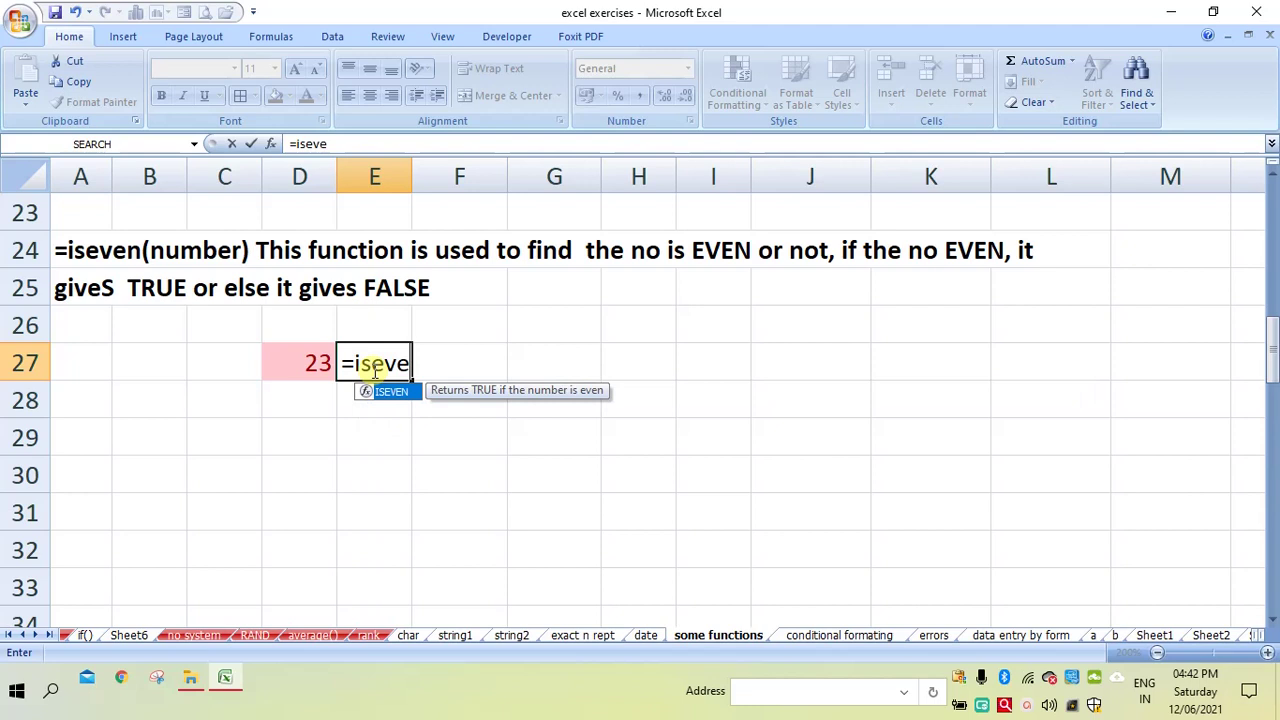
text(n()
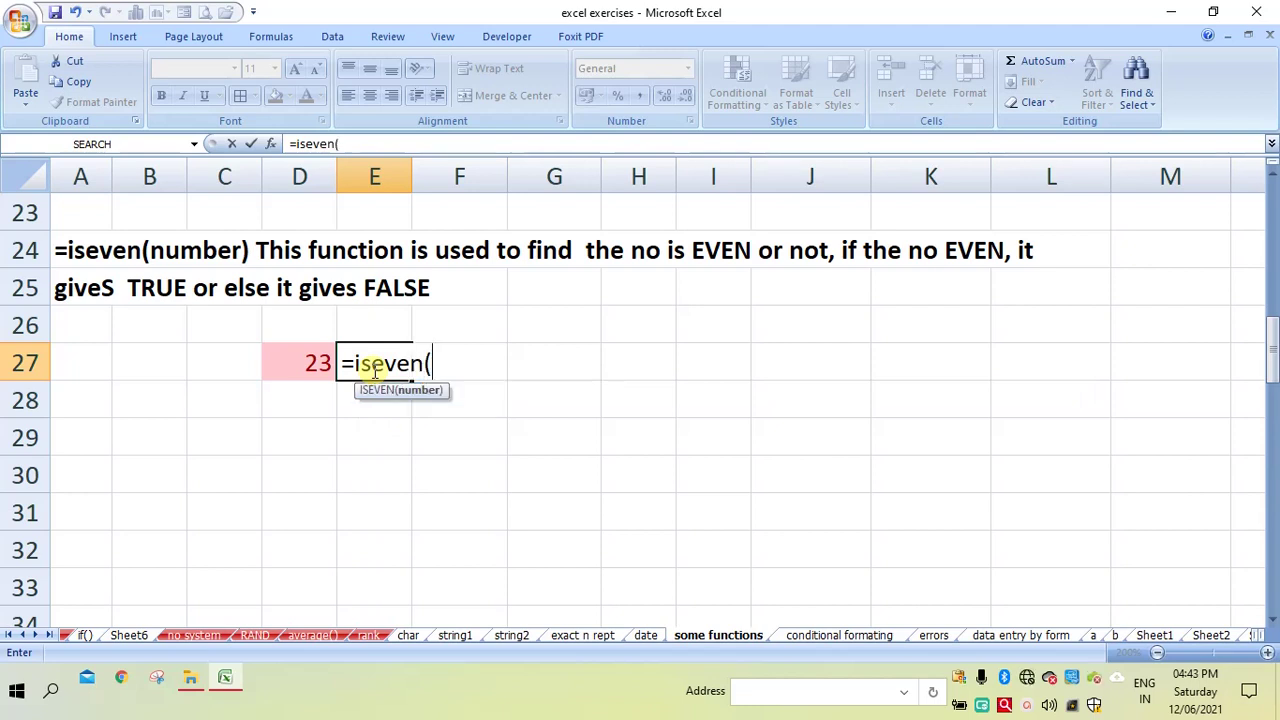
click(302, 363)
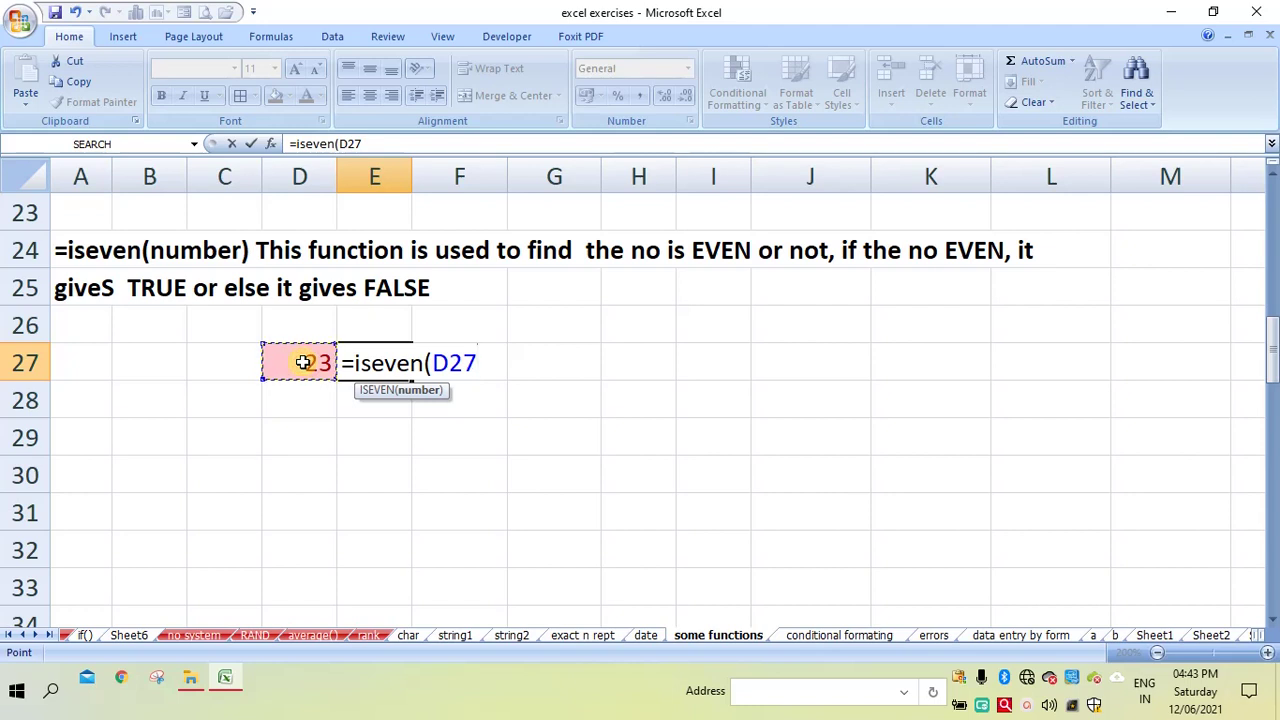
text())
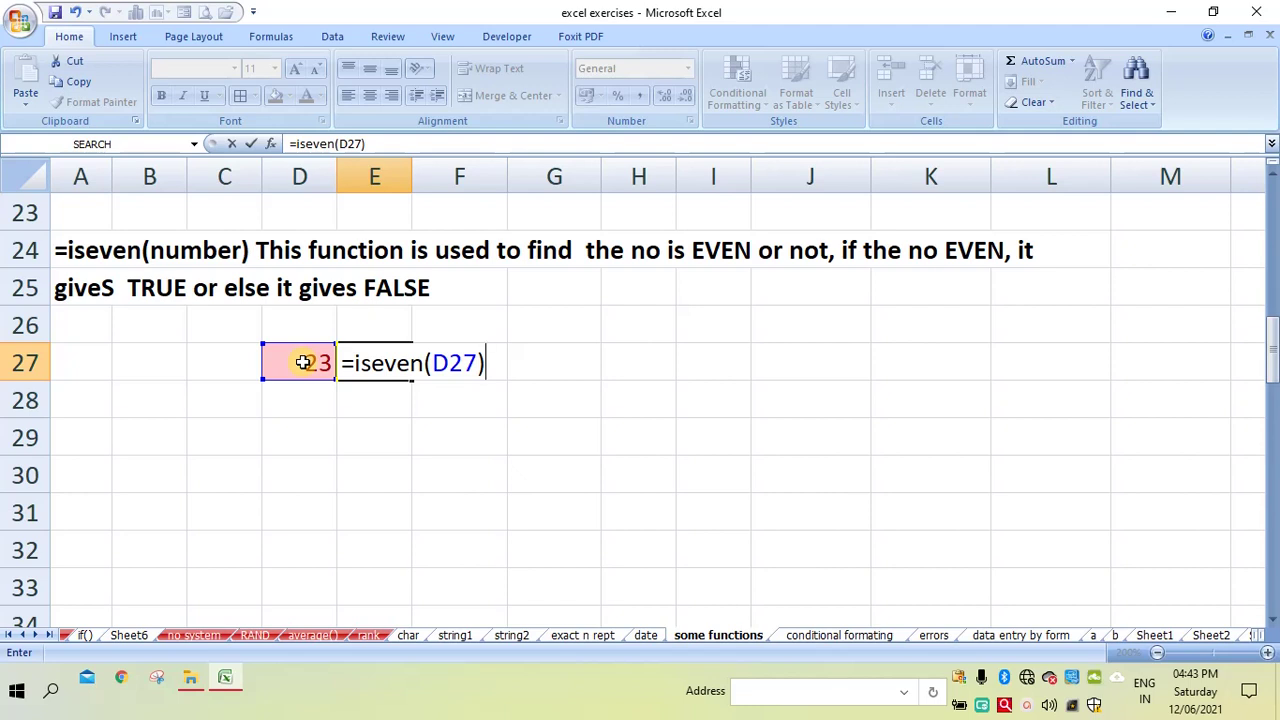
key(Return)
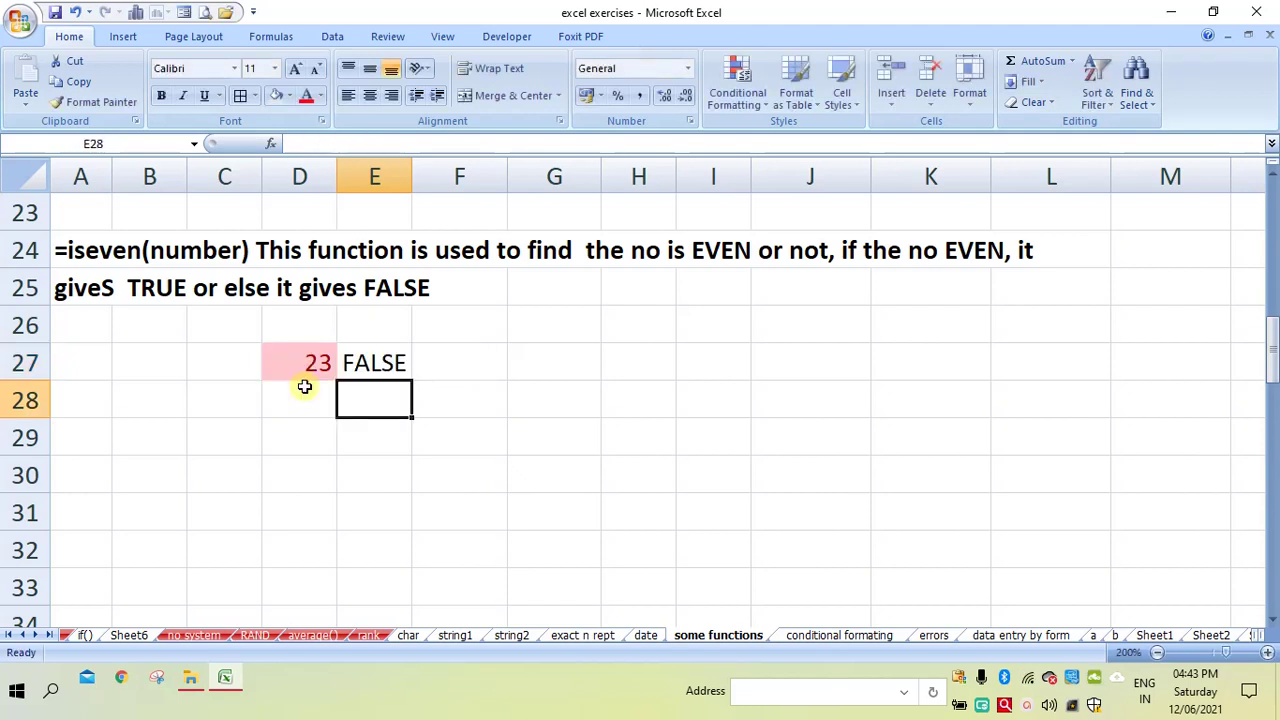
- Test the ISEVEN formula by entering 2, 10 and 15 one after another in D27
click(300, 360)
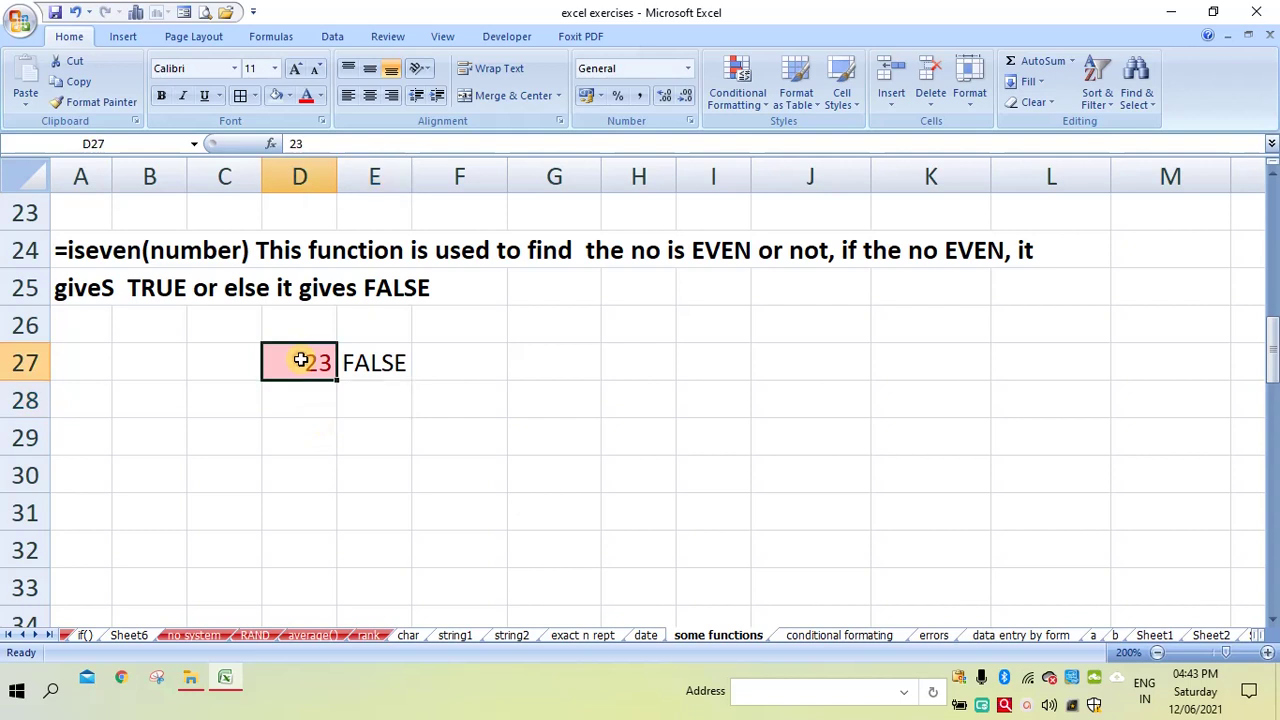
text(2)
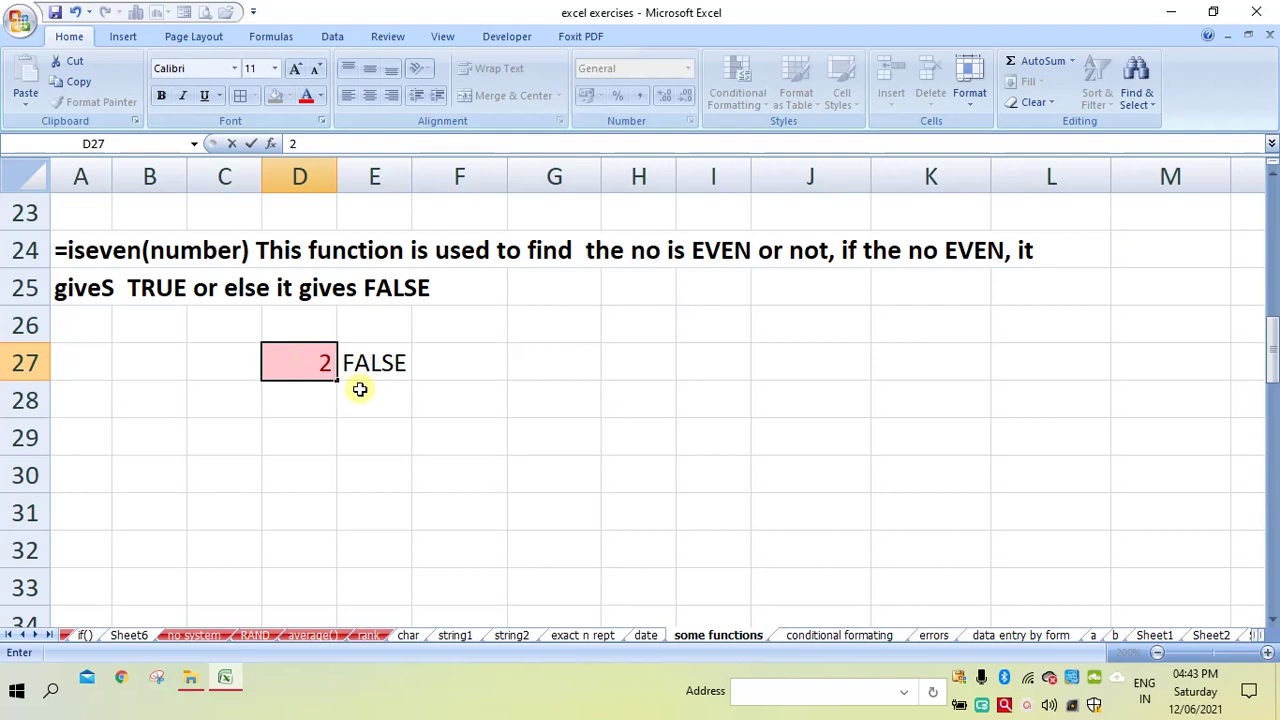
key(Return)
click(320, 369)
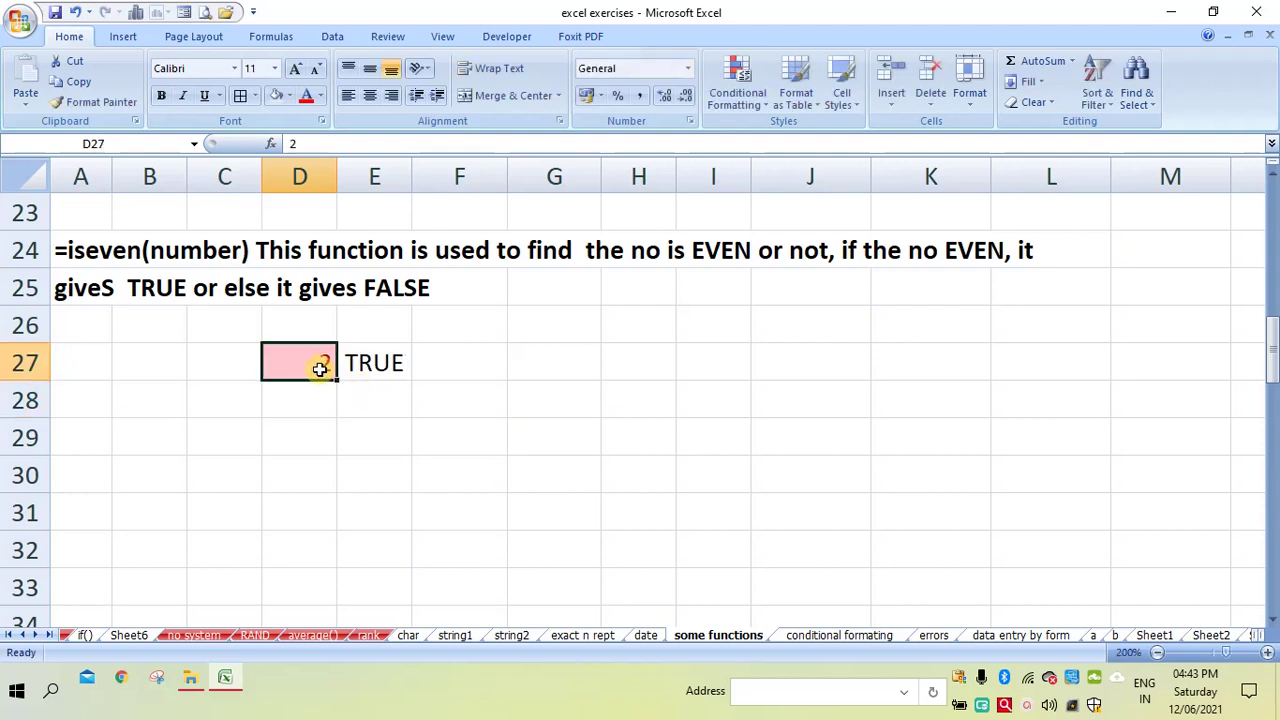
text(10)
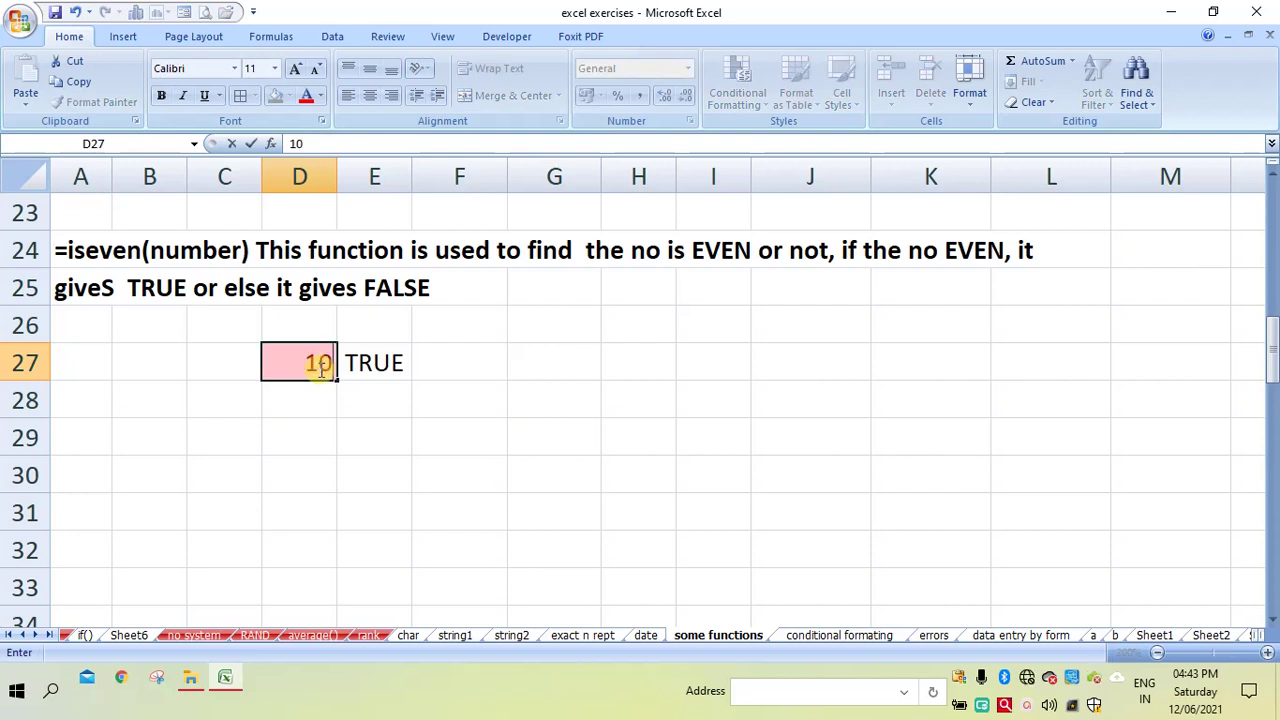
key(Return)
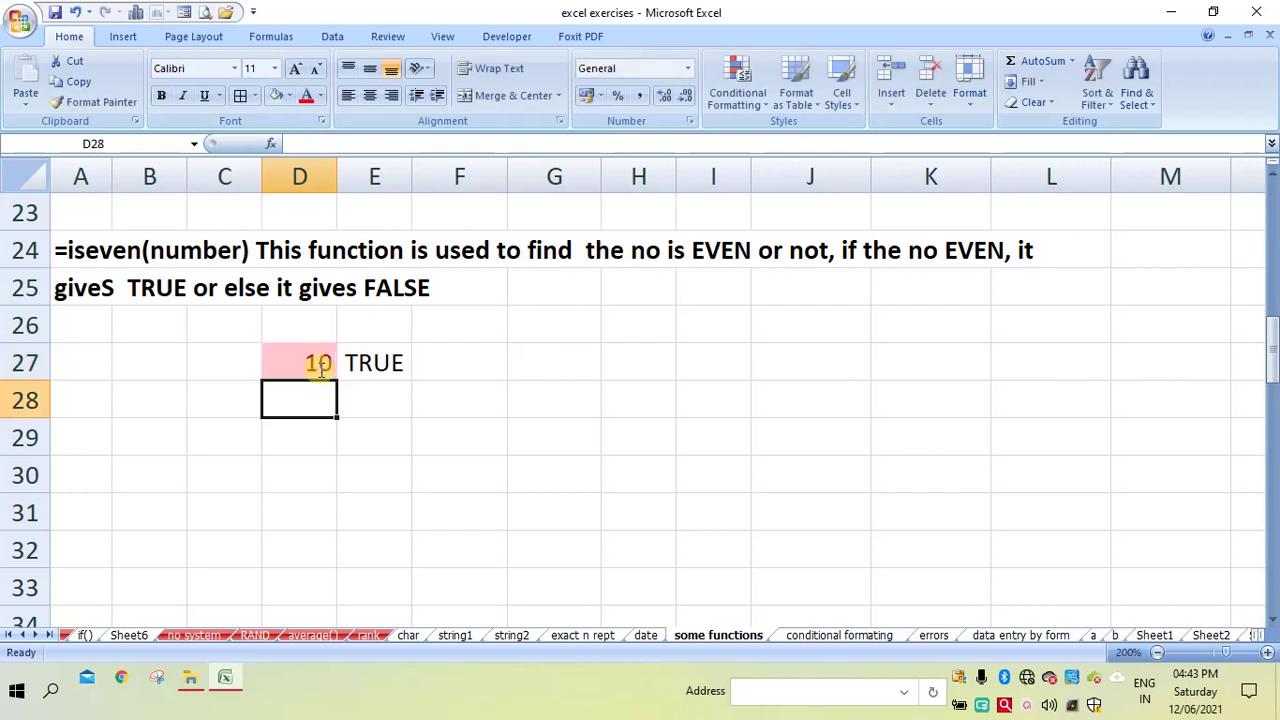
click(319, 368)
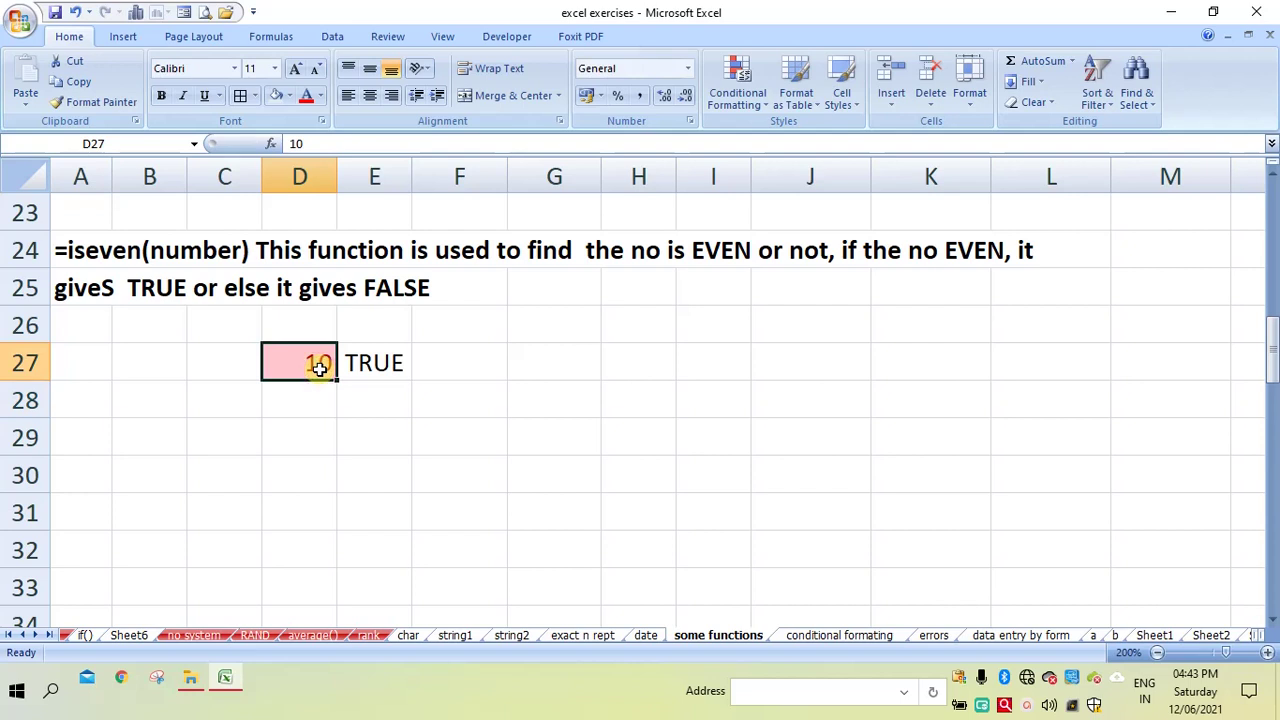
text(15)
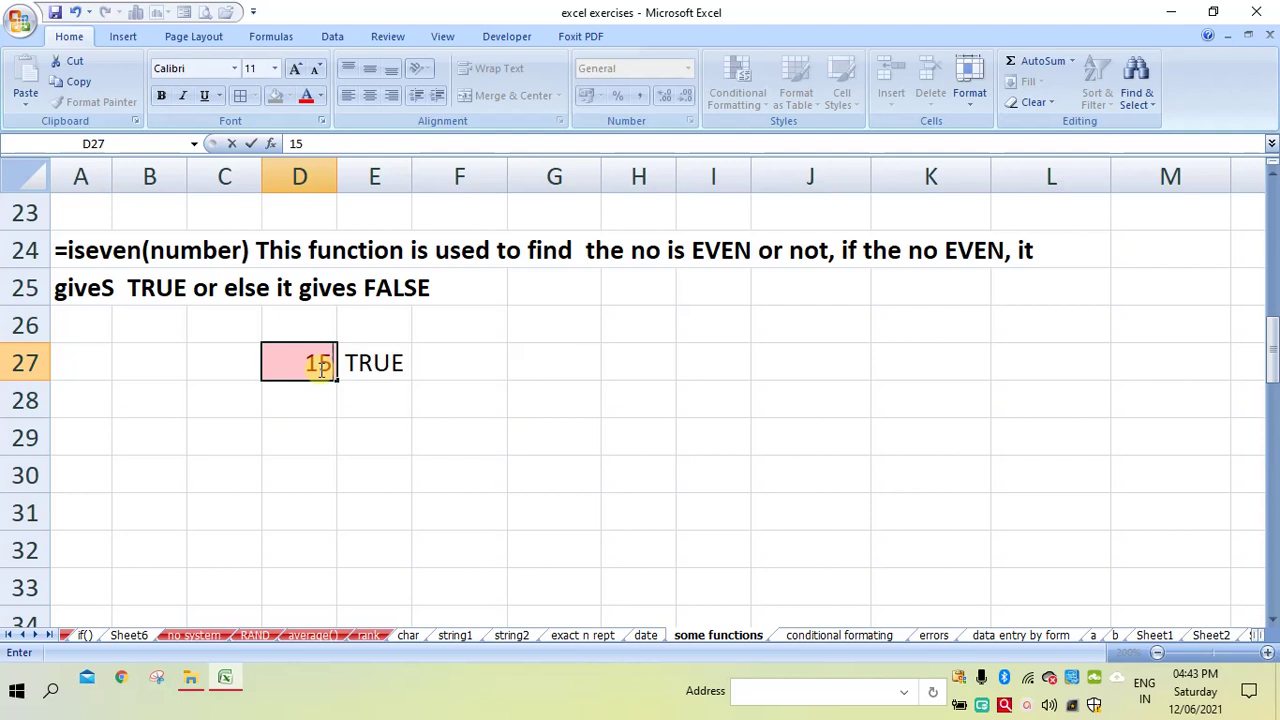
key(Return)
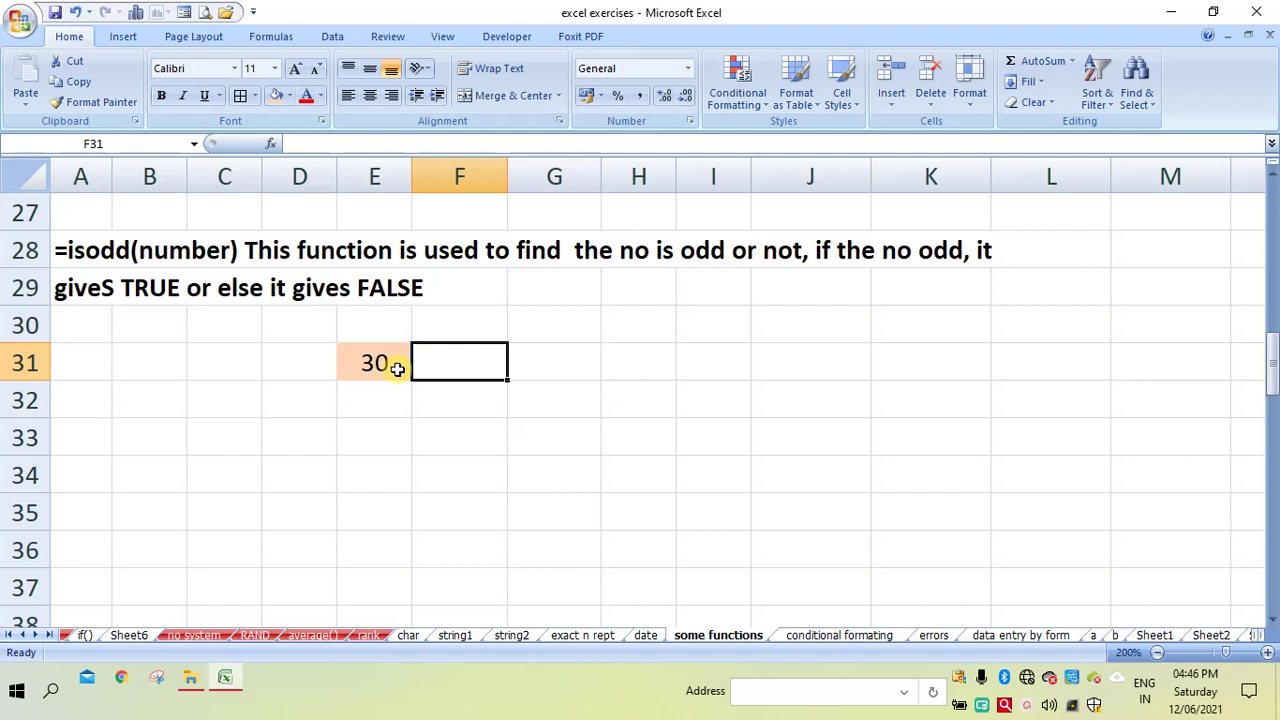
- Enter the formula =ISODD(E31) in F31 to check whether the number beside it is odd
text(=)
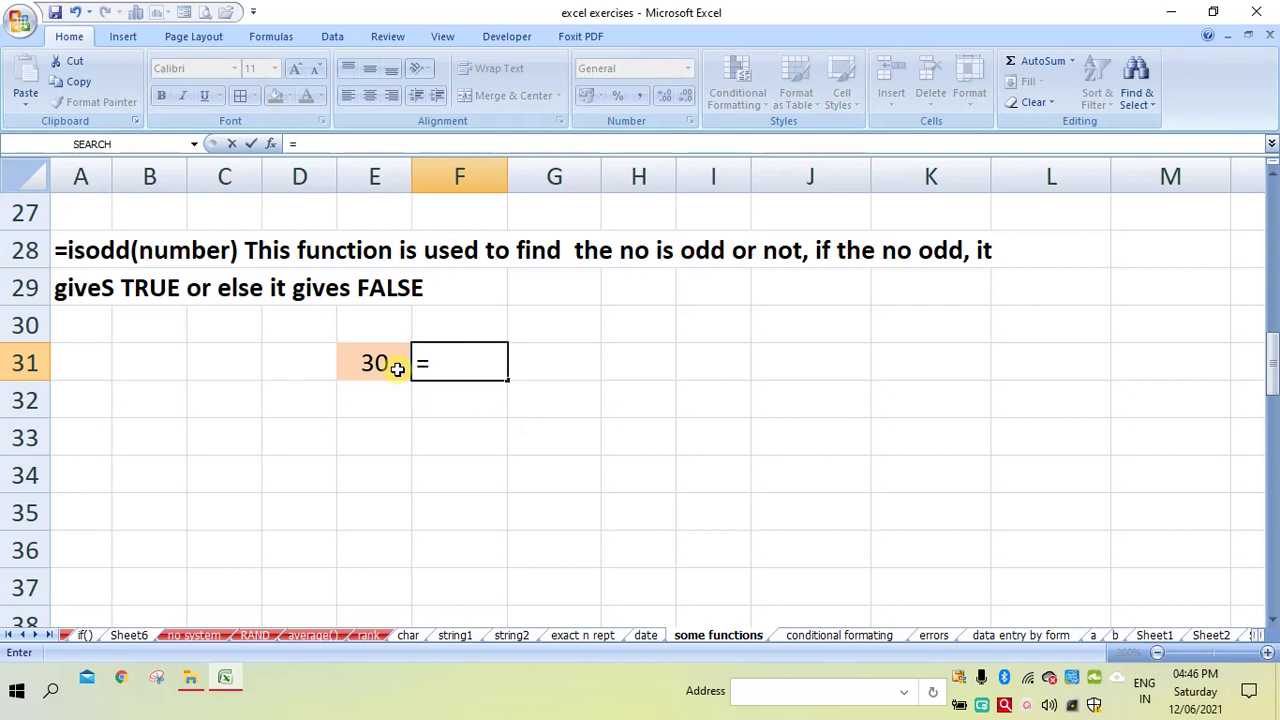
text(isodd)
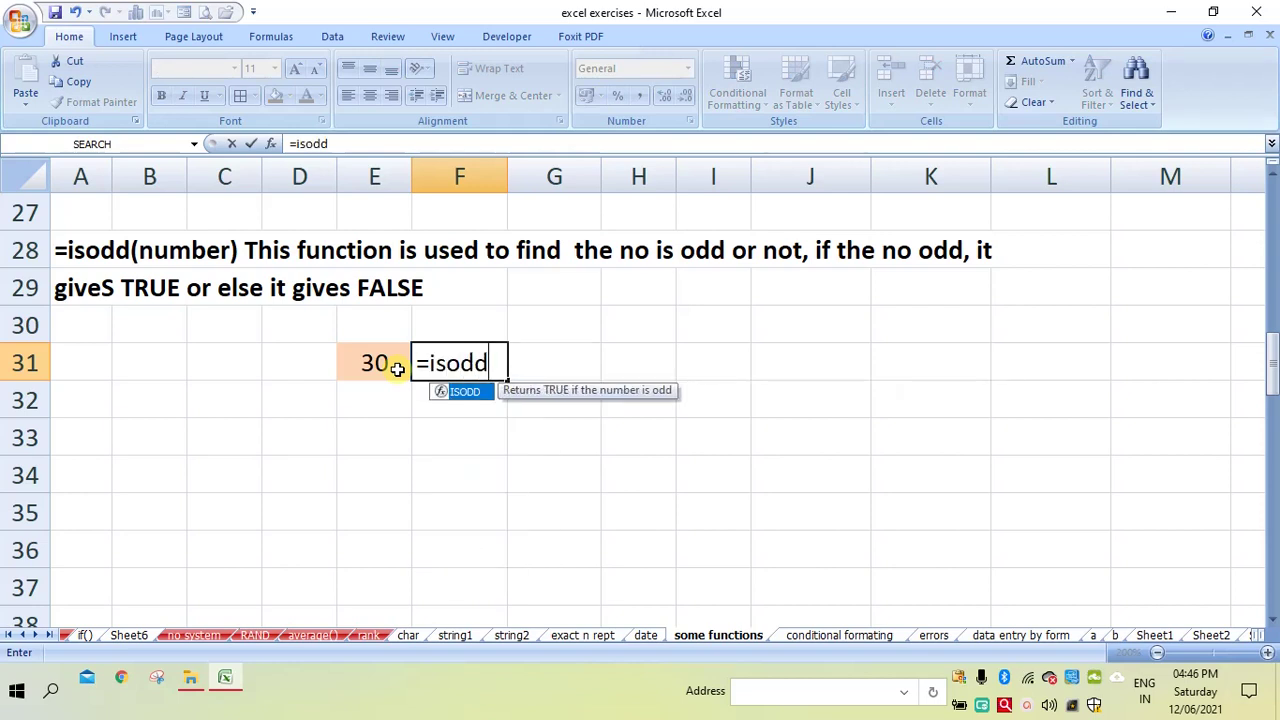
text(()
click(397, 369)
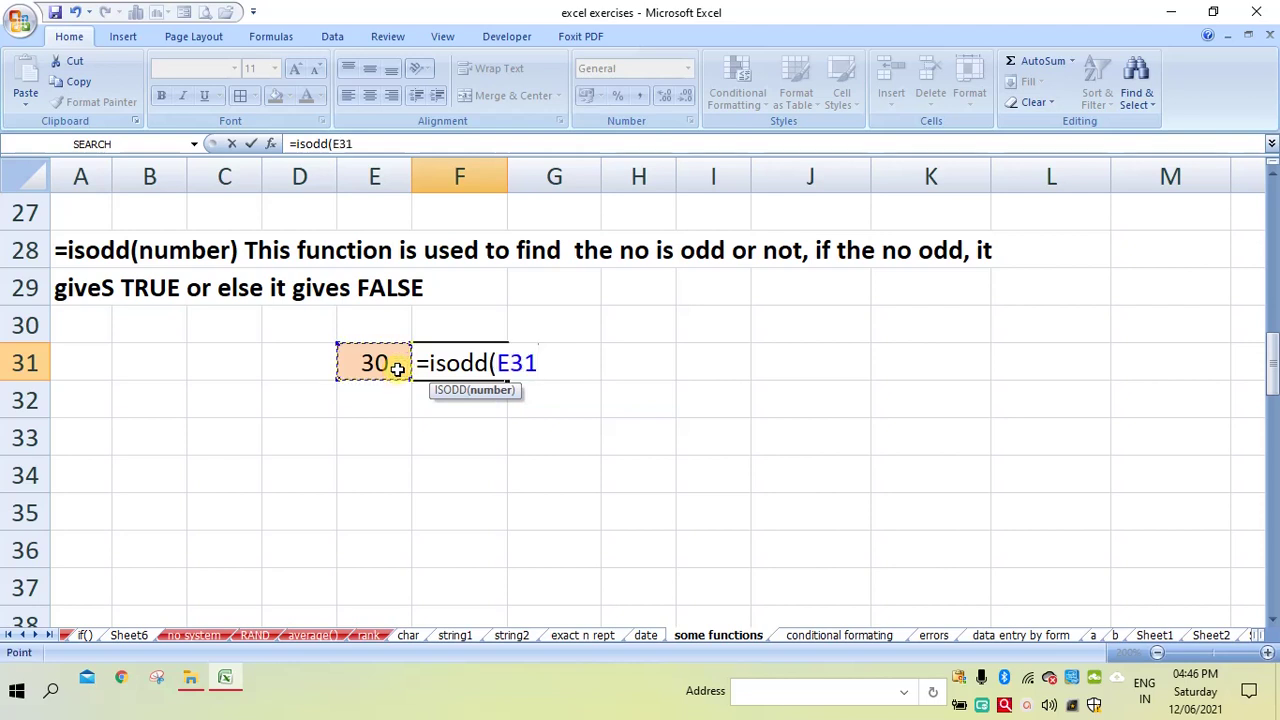
text())
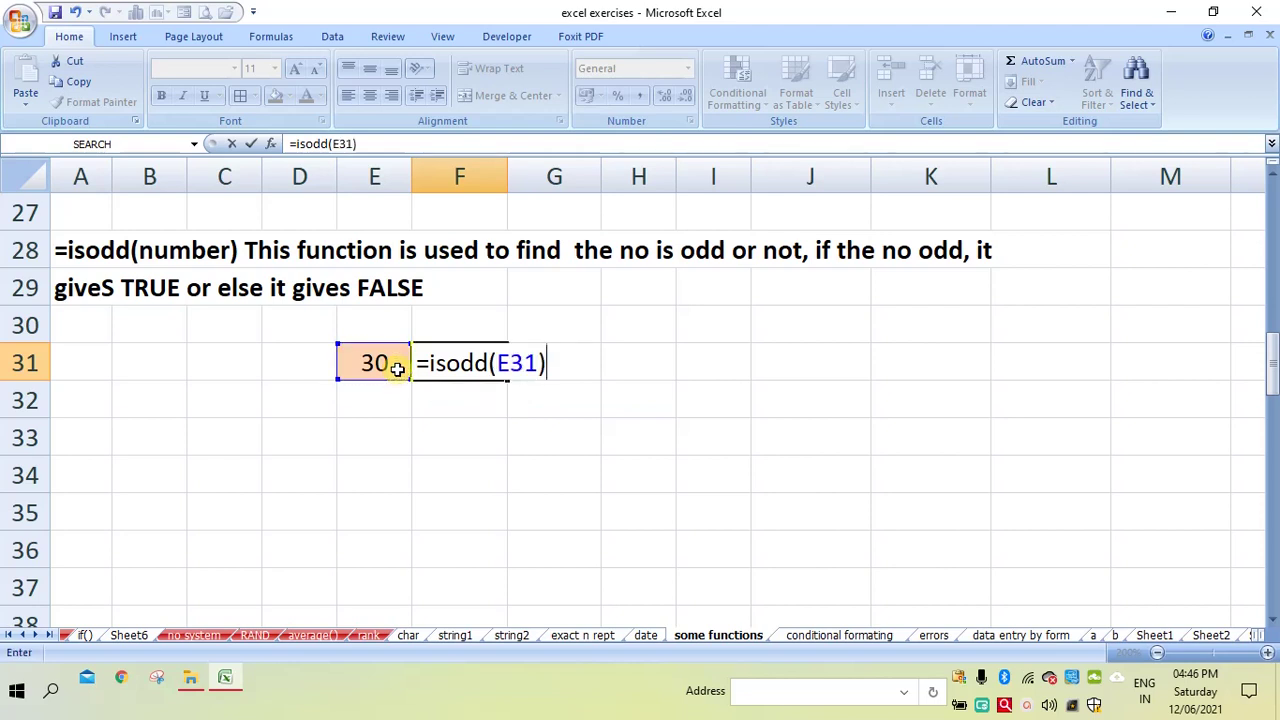
key(Return)
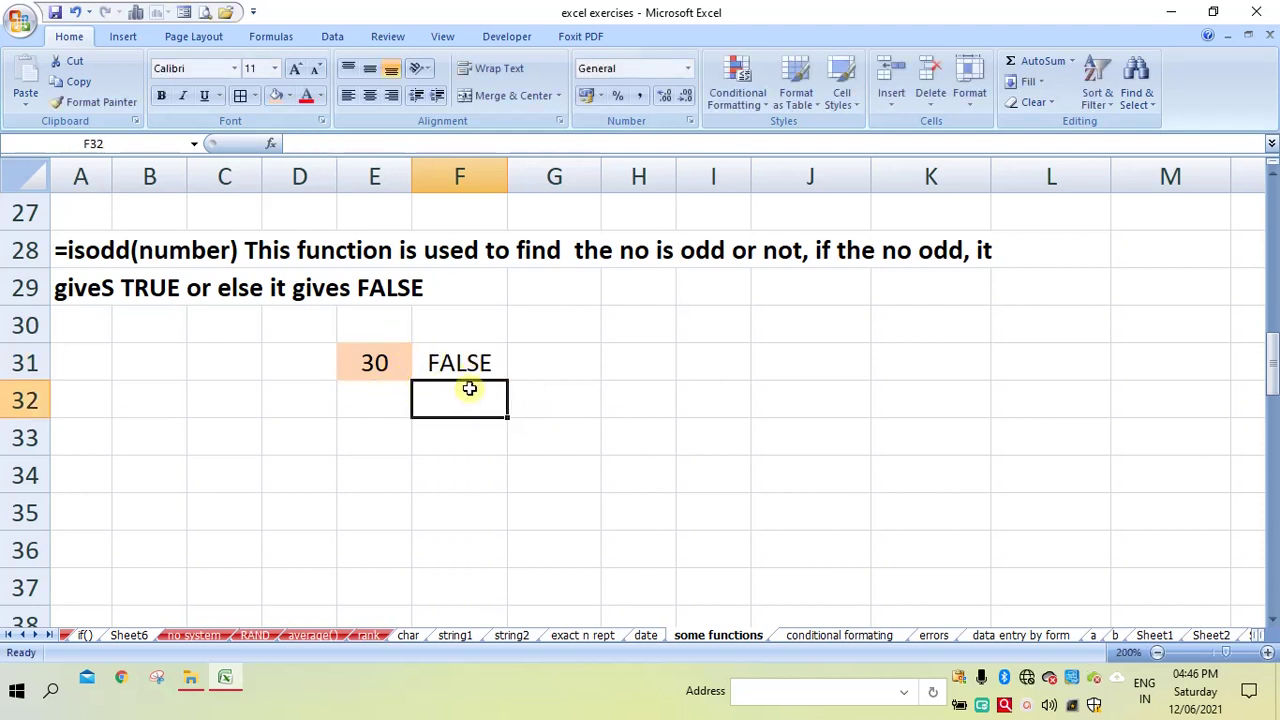
- Test the ISODD formula by entering 40, 39, 1, 2 and 3 one after another in E31
click(390, 368)
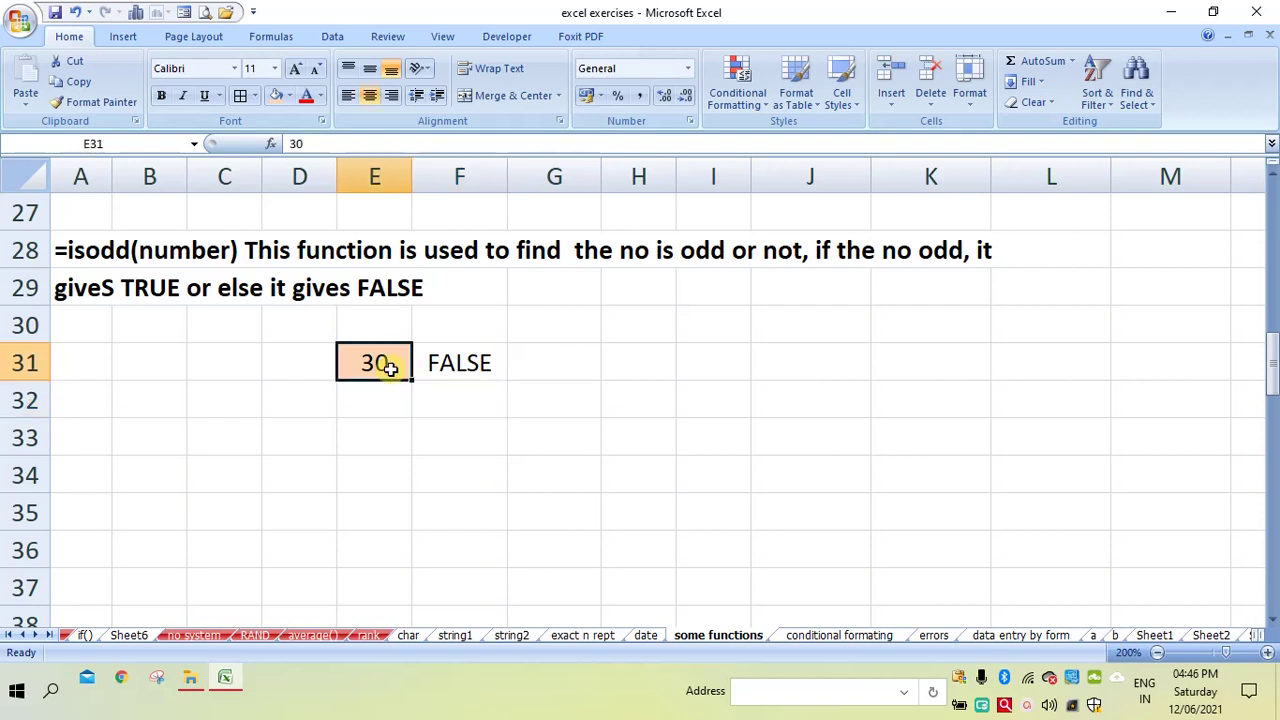
text(40)
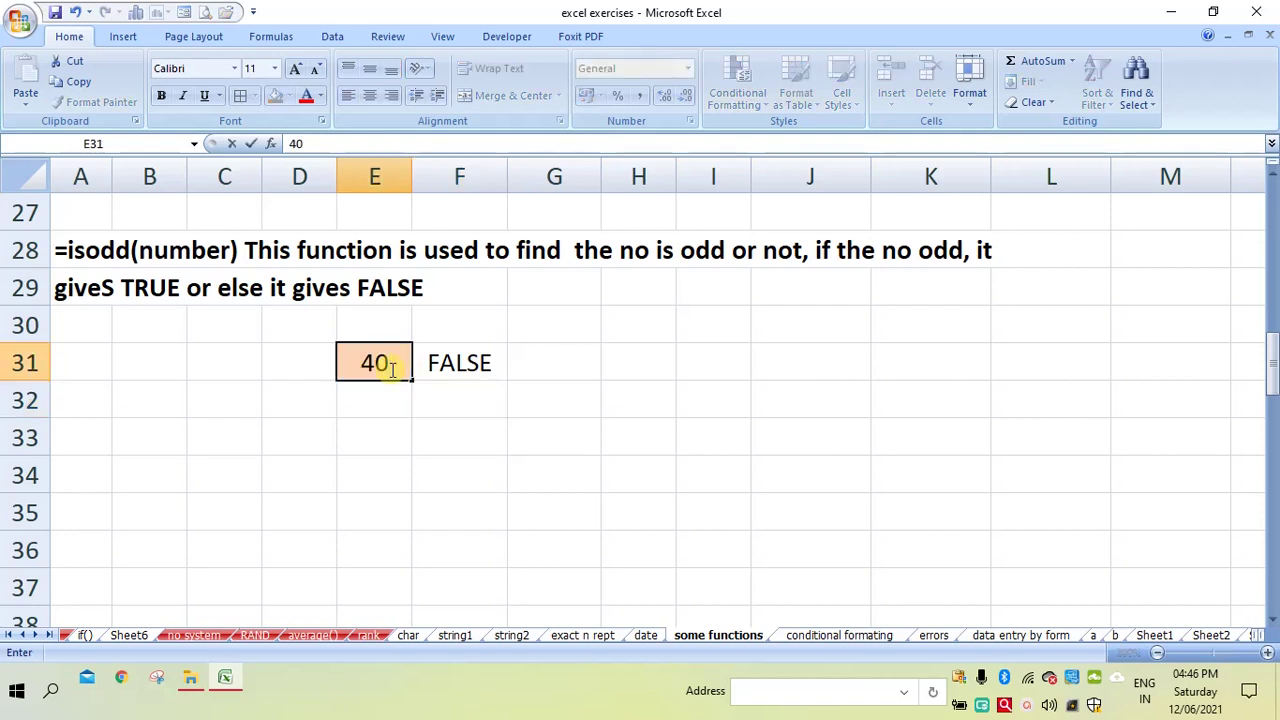
key(Return)
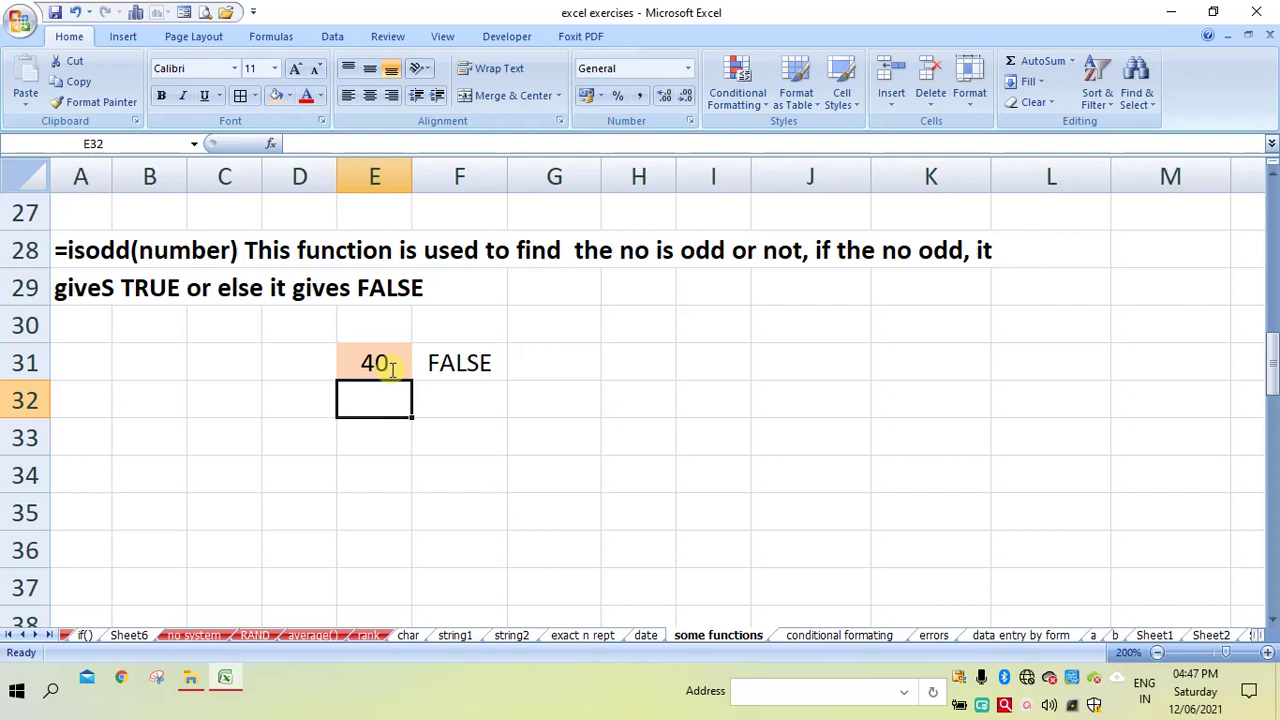
click(391, 368)
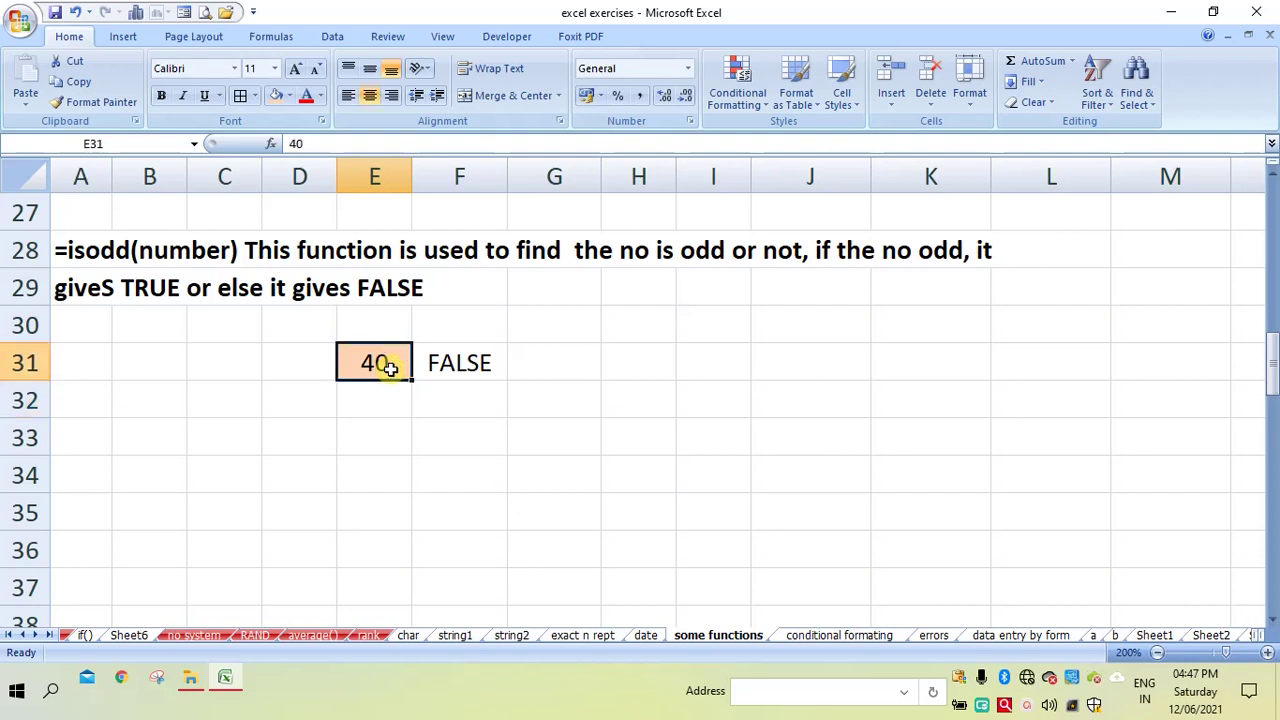
text(39)
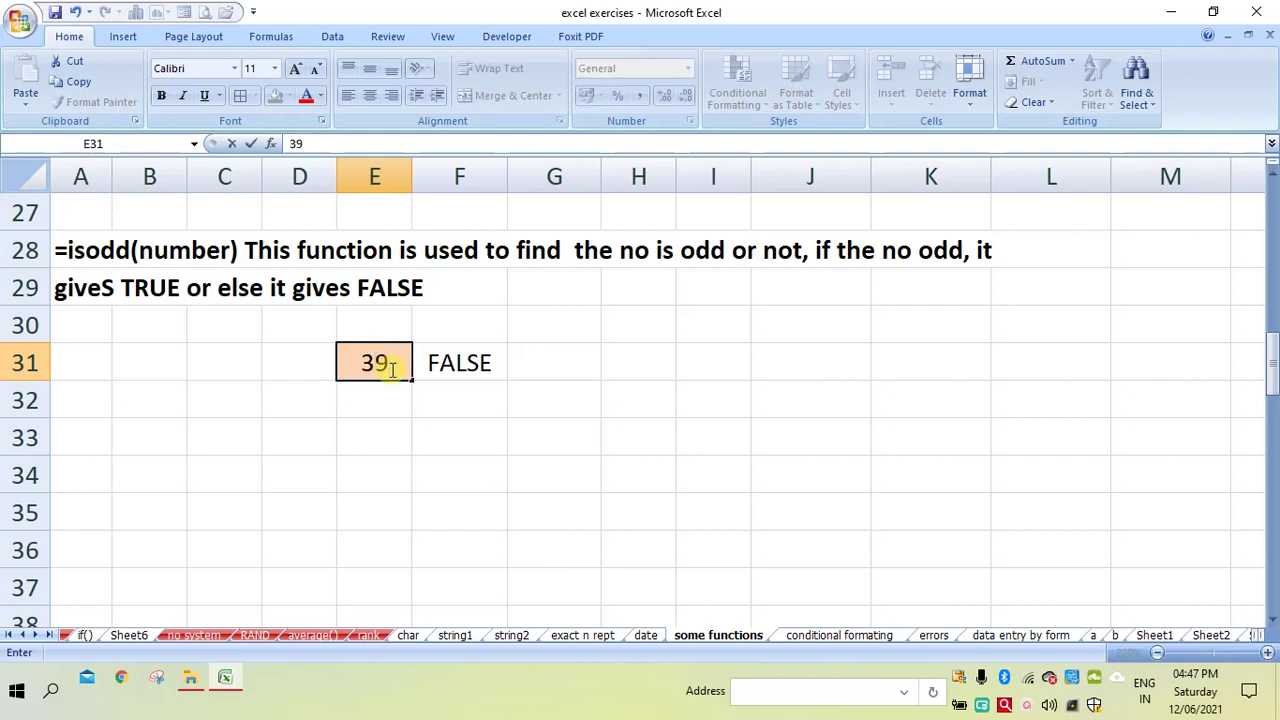
key(Return)
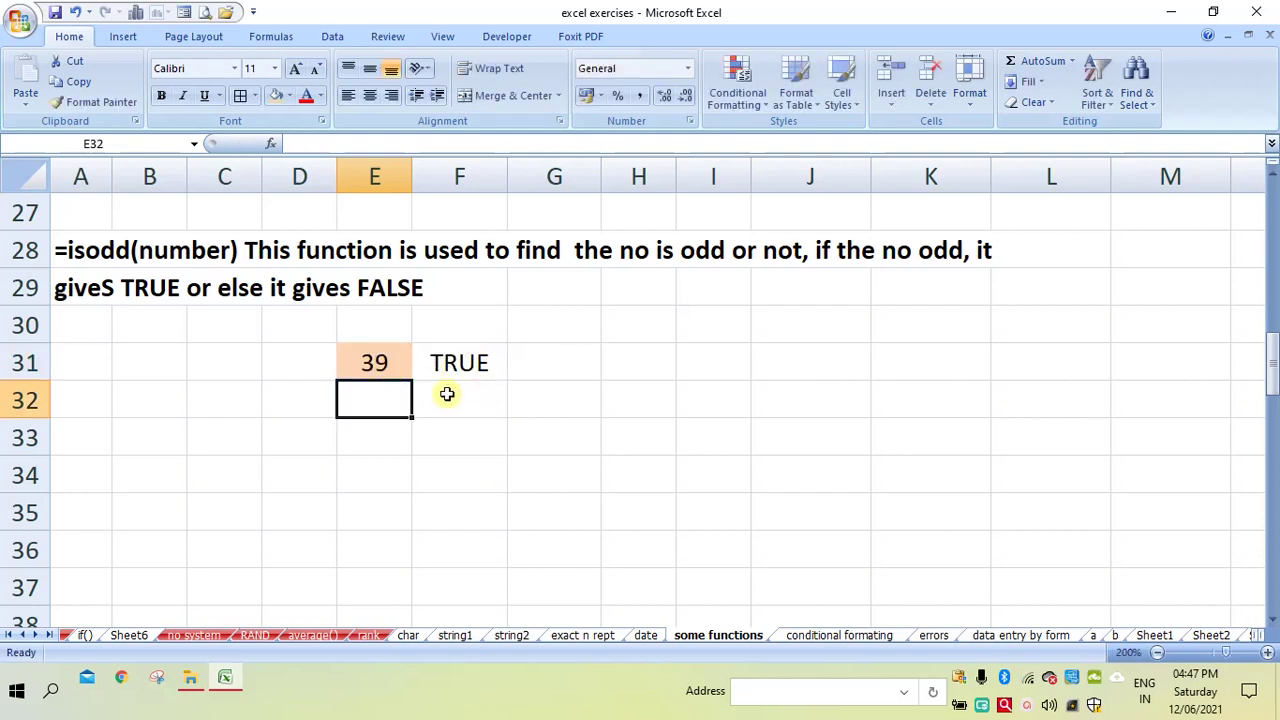
click(381, 363)
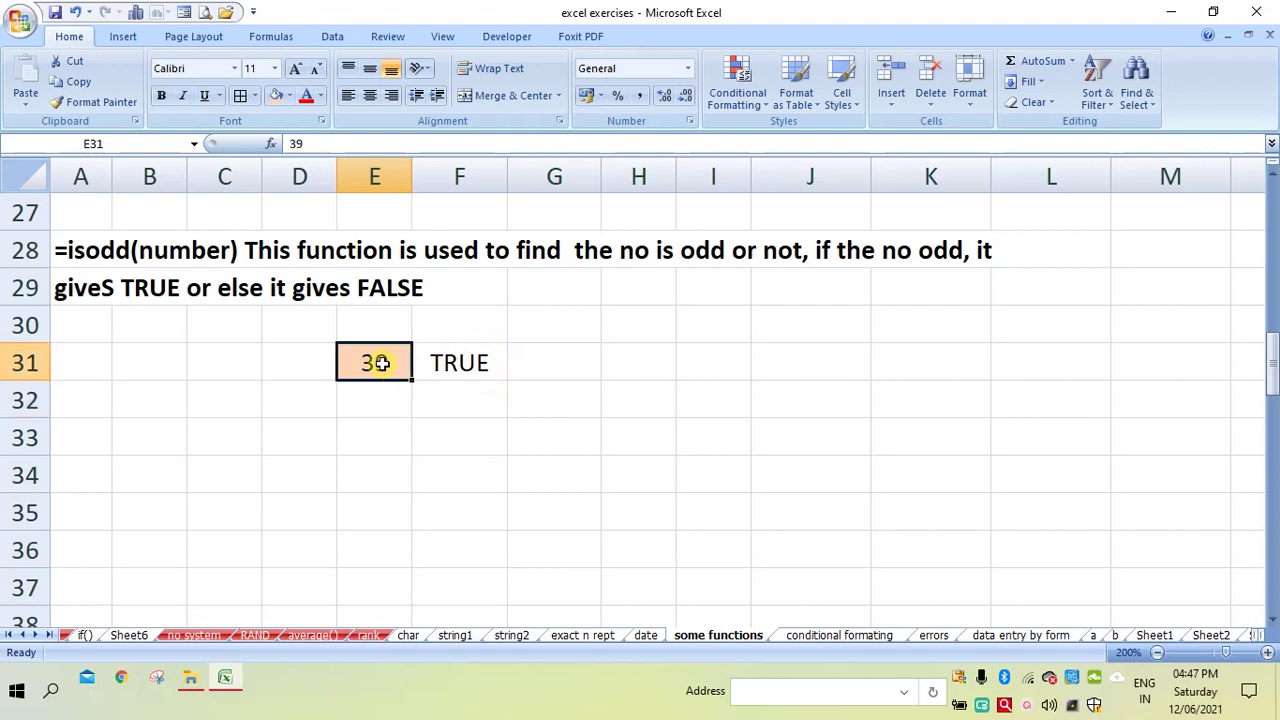
text(1)
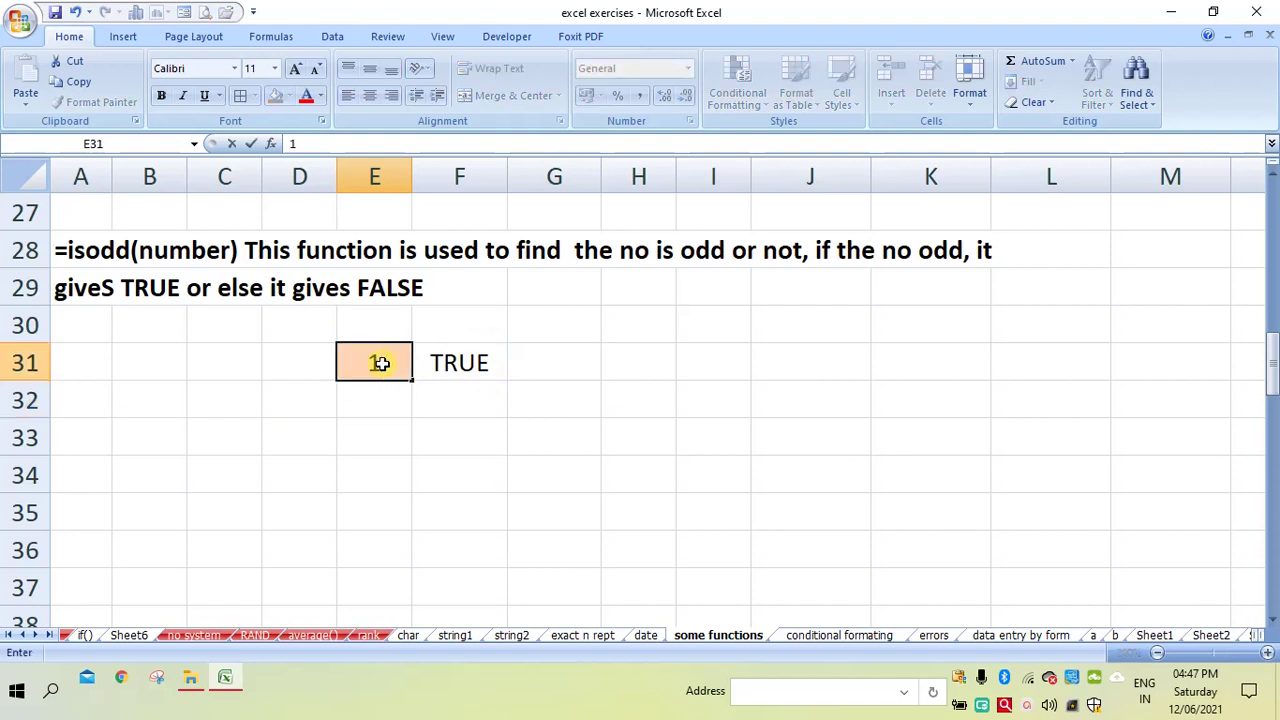
key(Return)
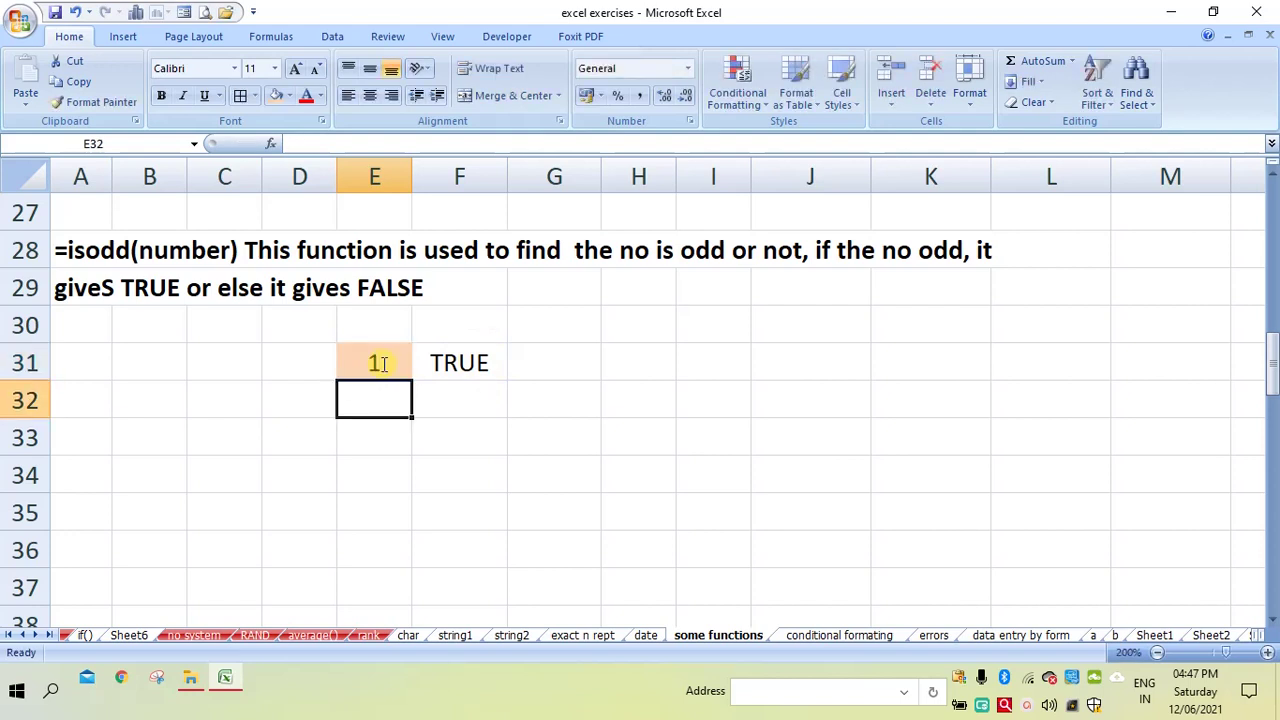
click(381, 363)
text(2)
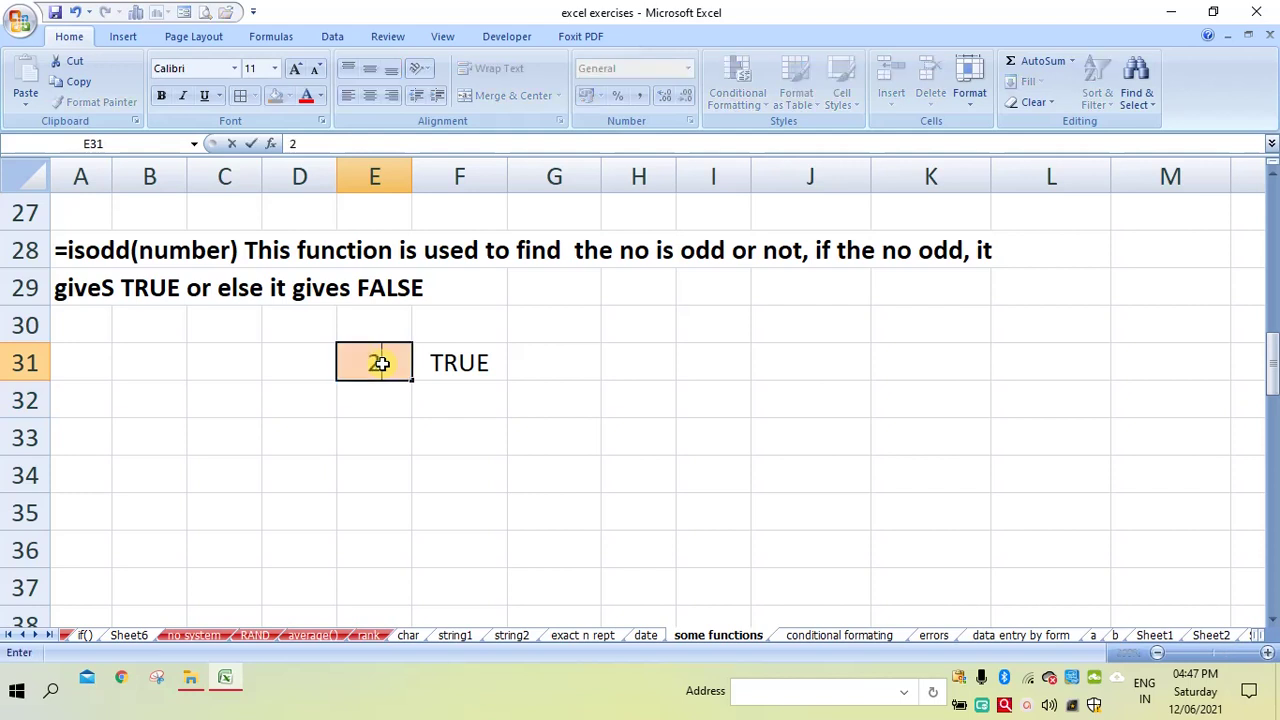
key(Return)
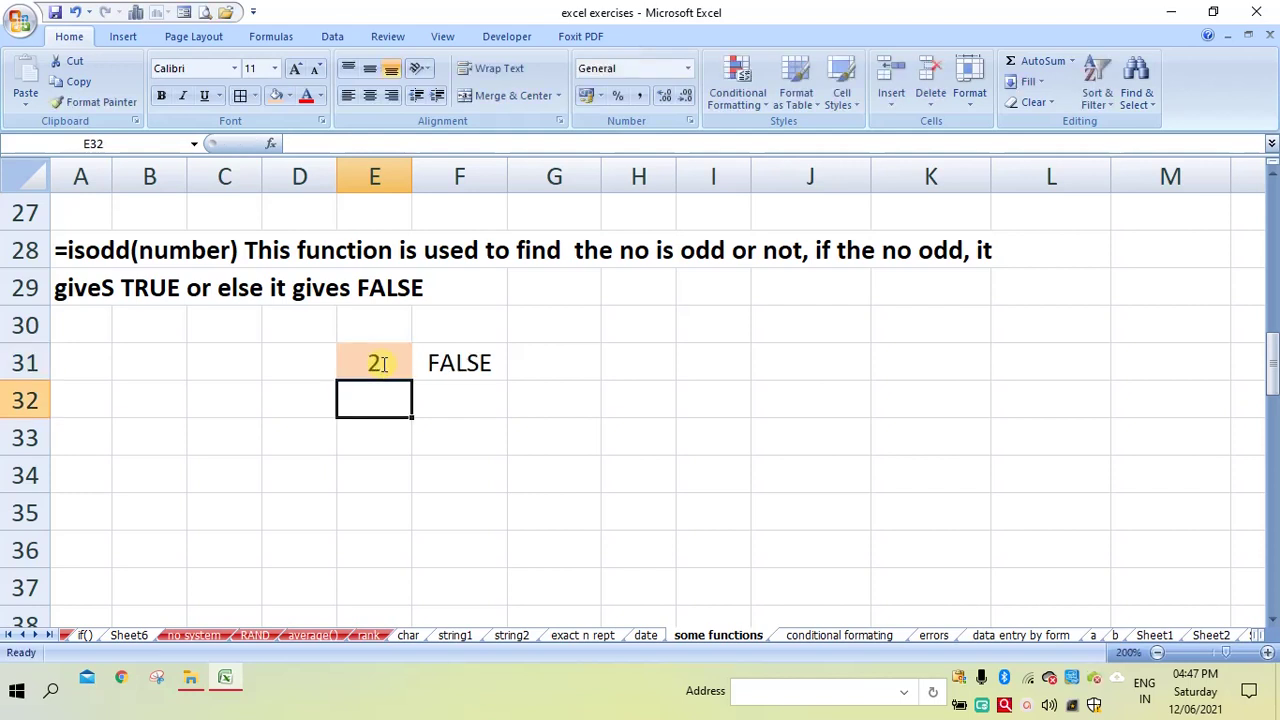
click(381, 363)
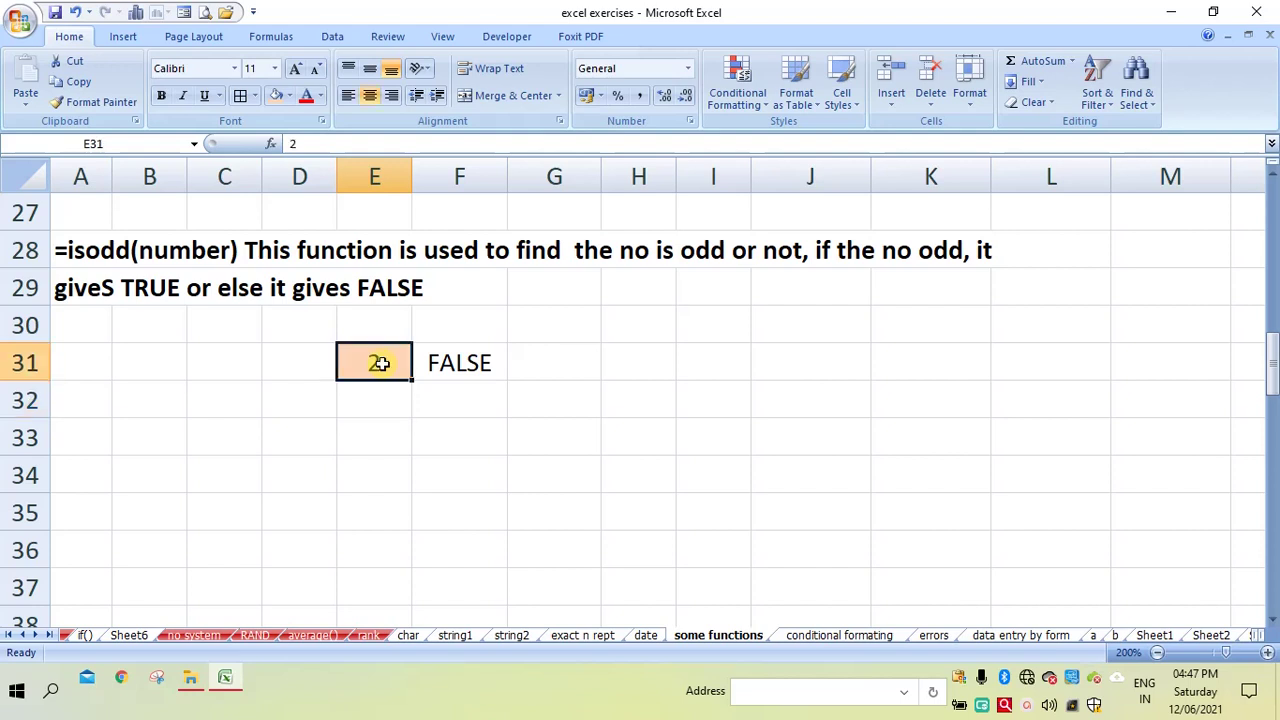
text(3)
key(Return)
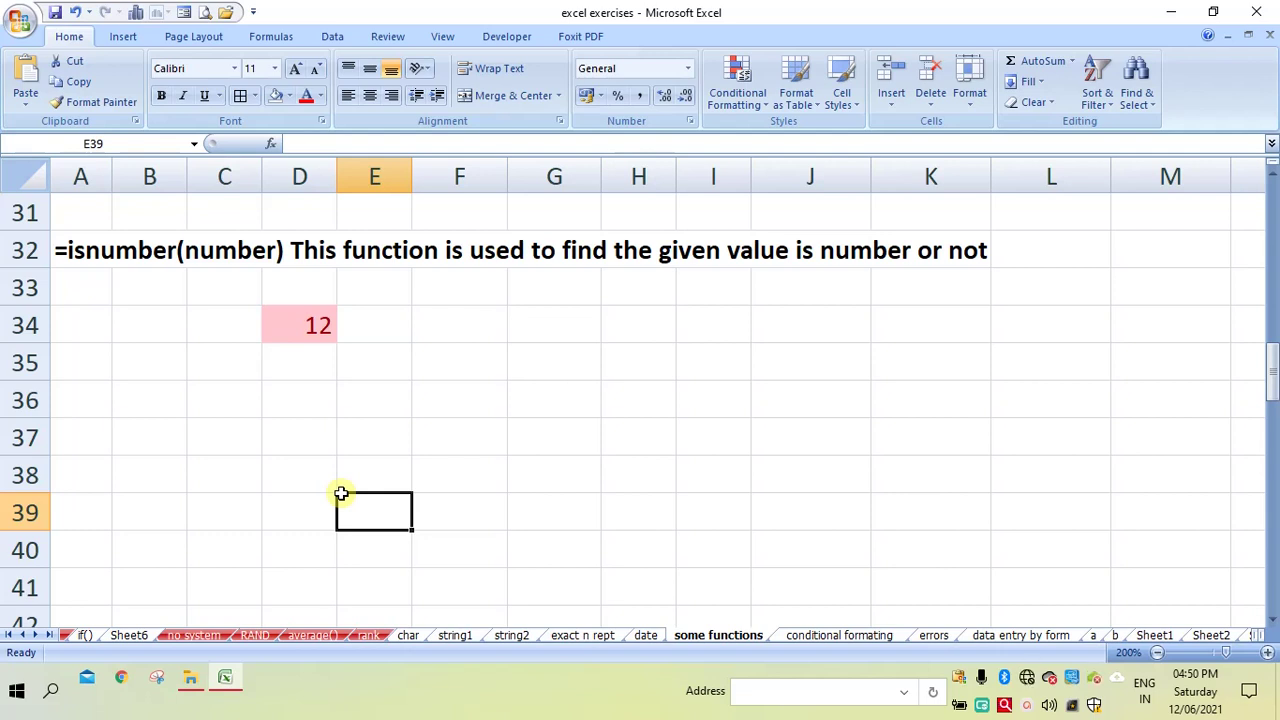
- Enter the formula =ISNUMBER(D34) in E34 to check whether the value beside it is a number
click(370, 338)
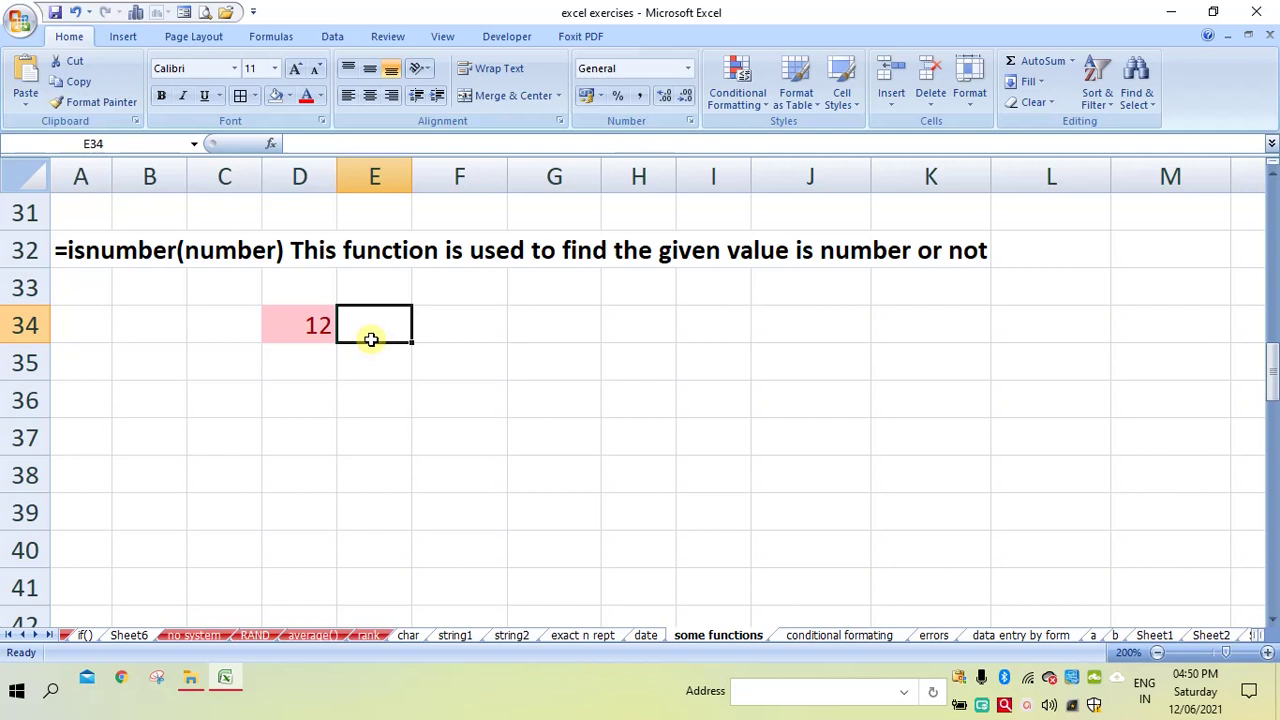
text(=)
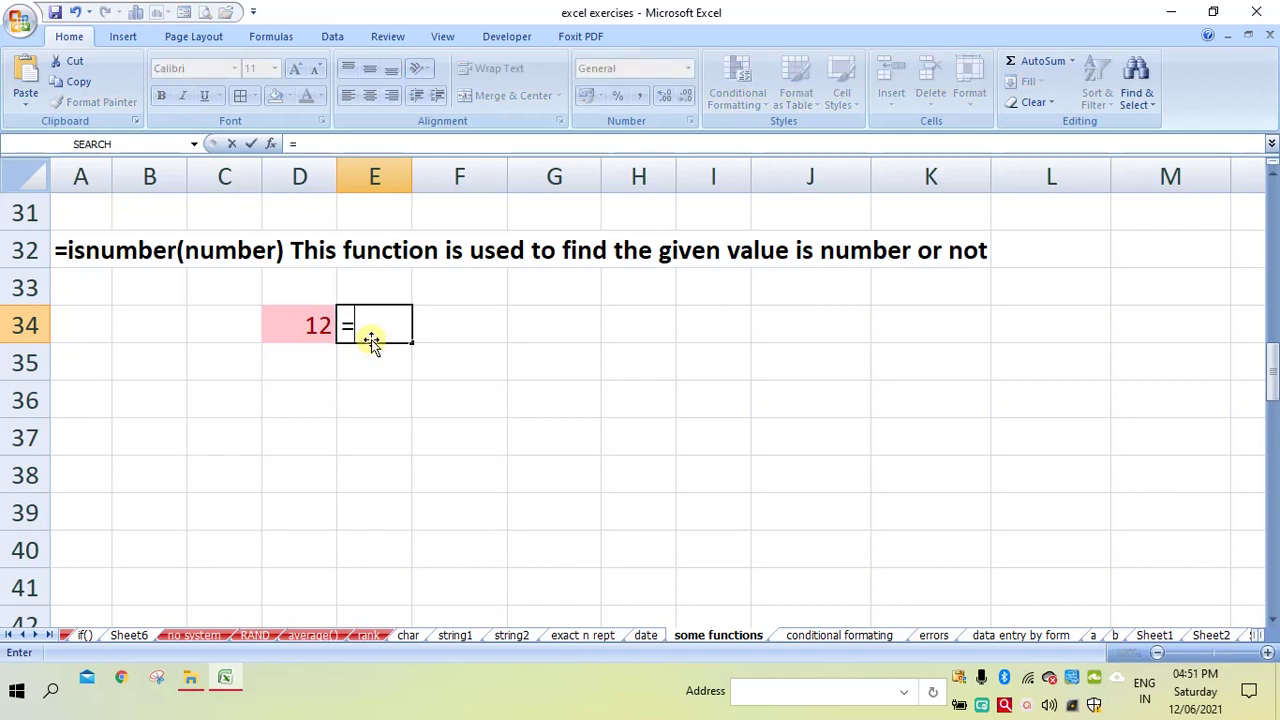
text(isn)
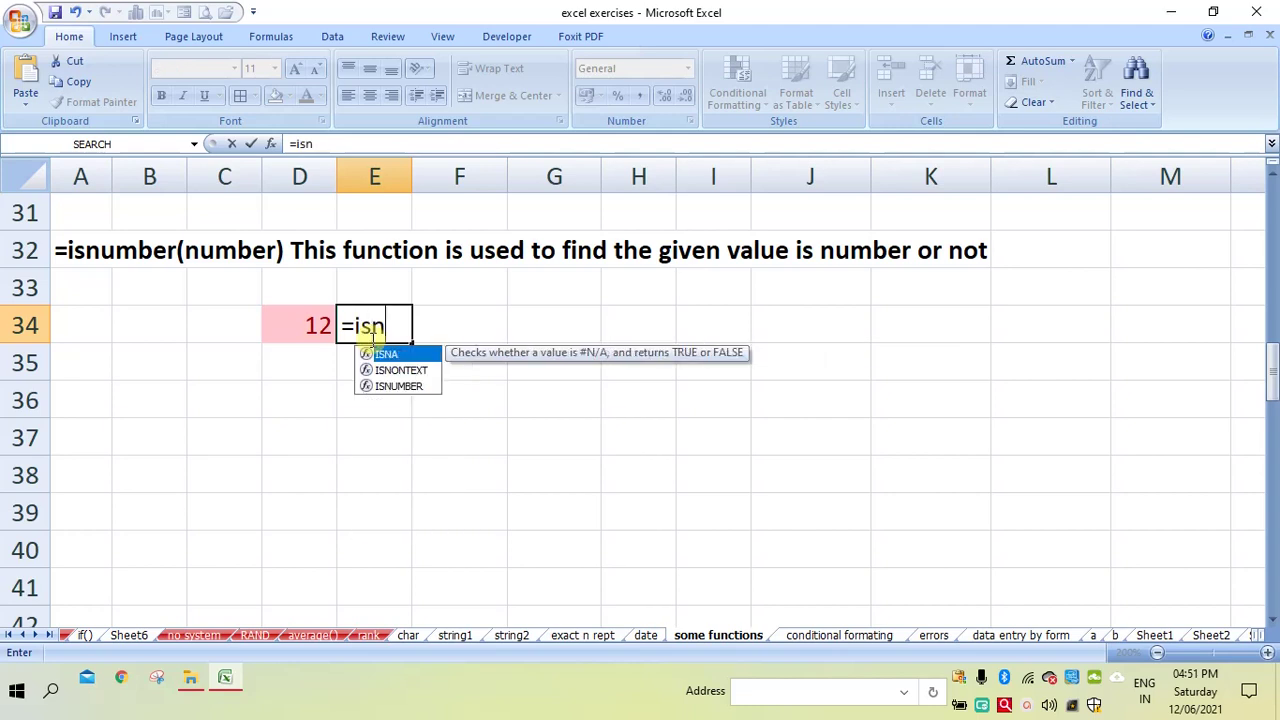
text(umber)
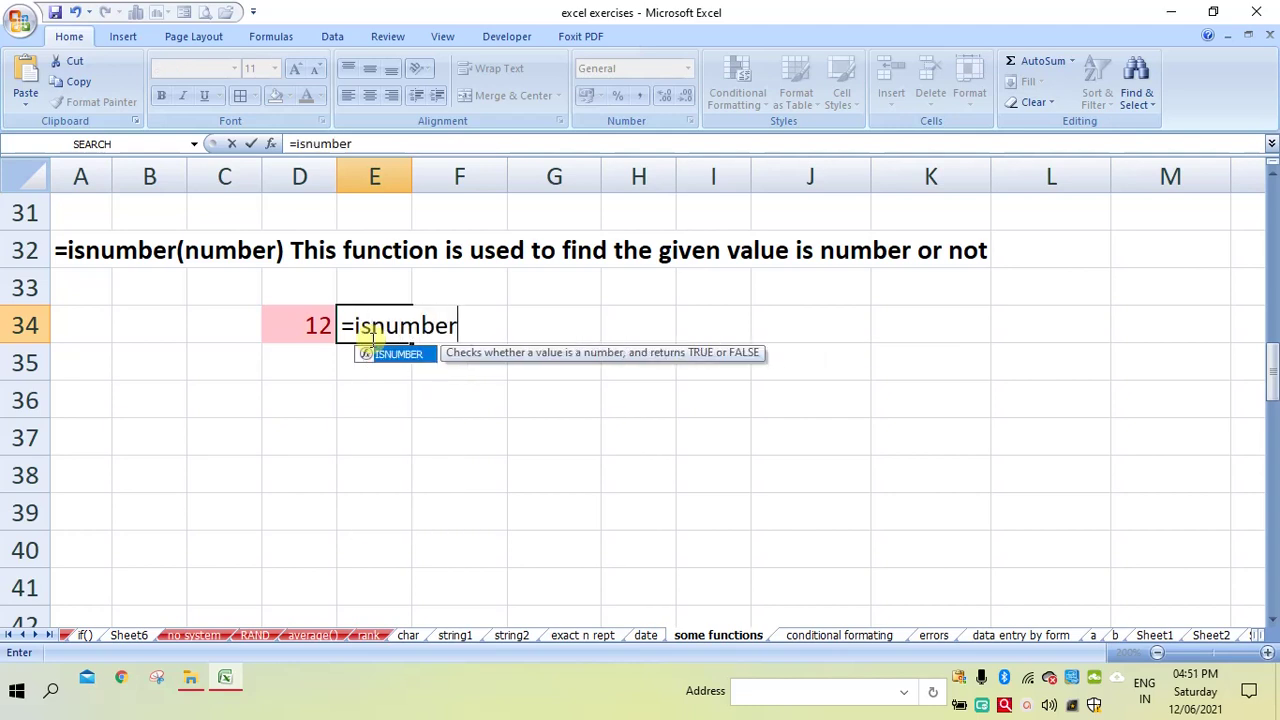
text(()
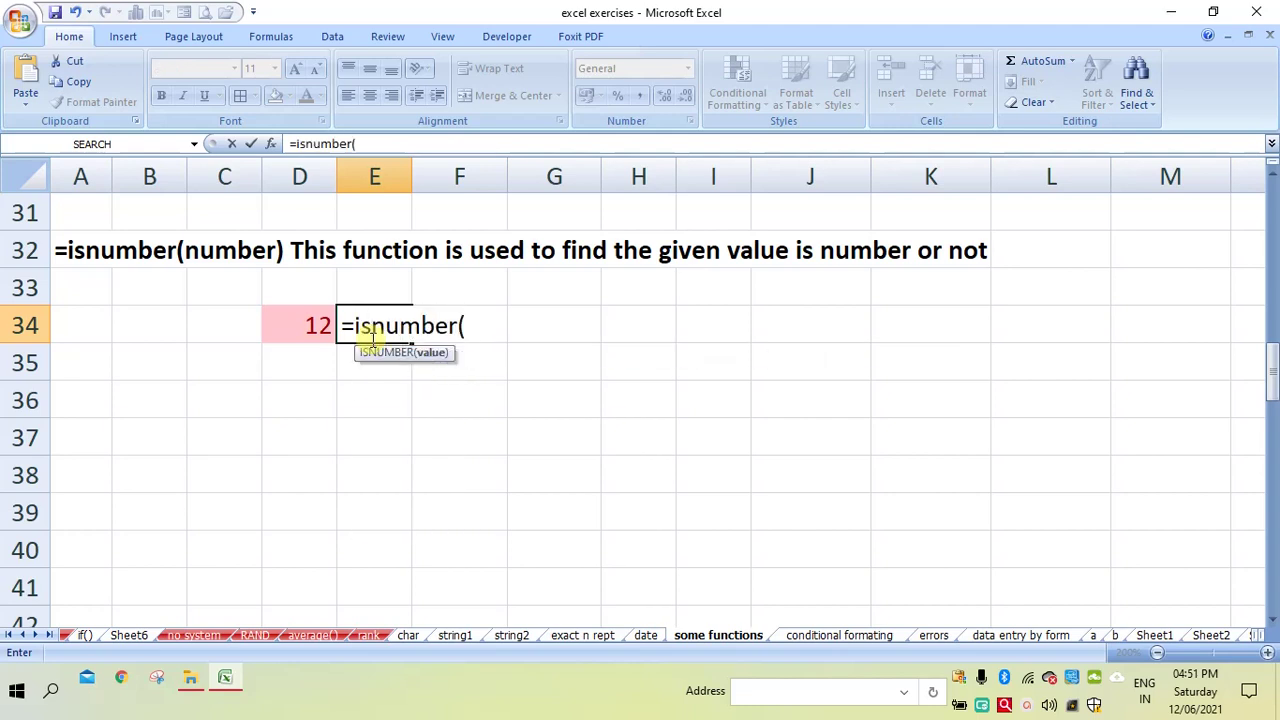
click(296, 324)
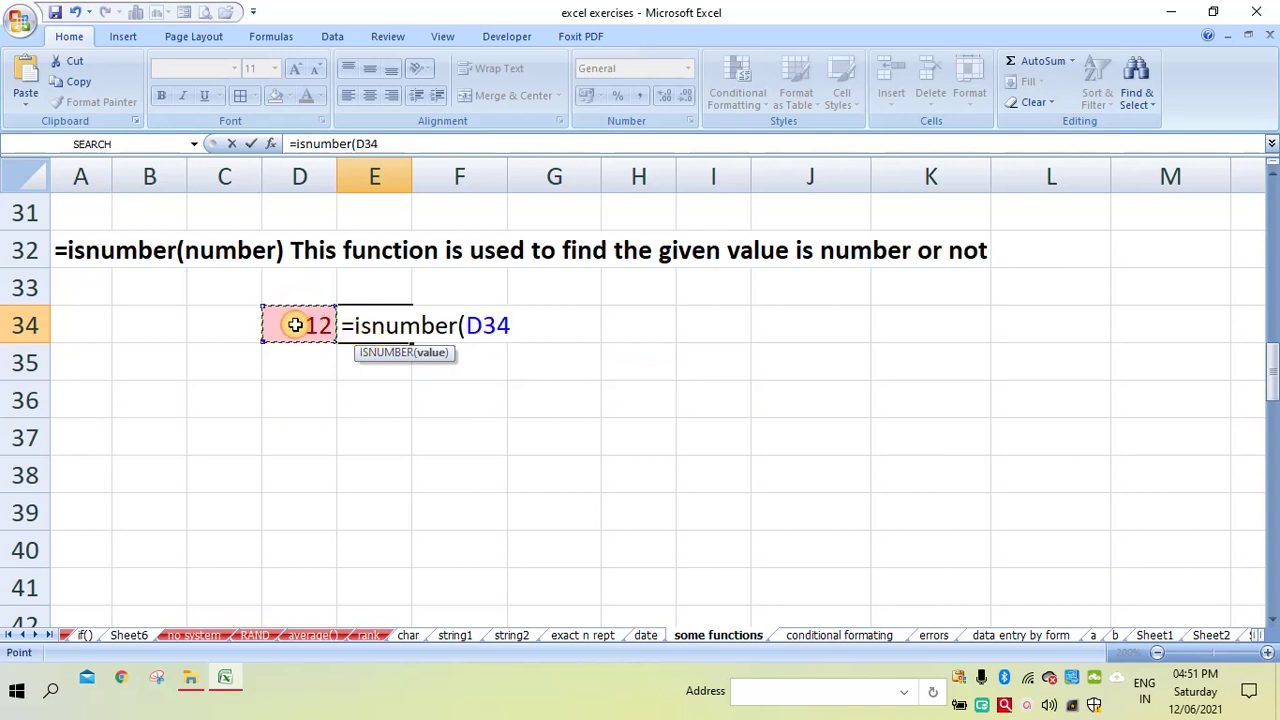
text())
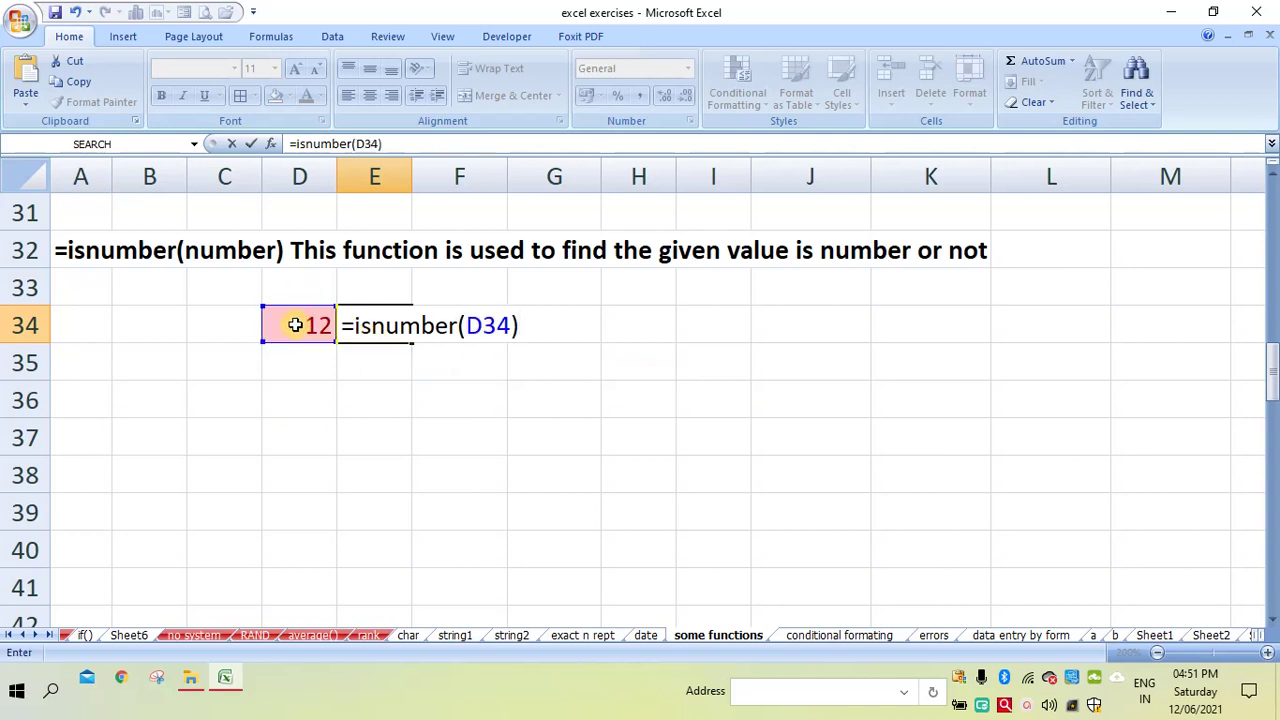
key(Return)
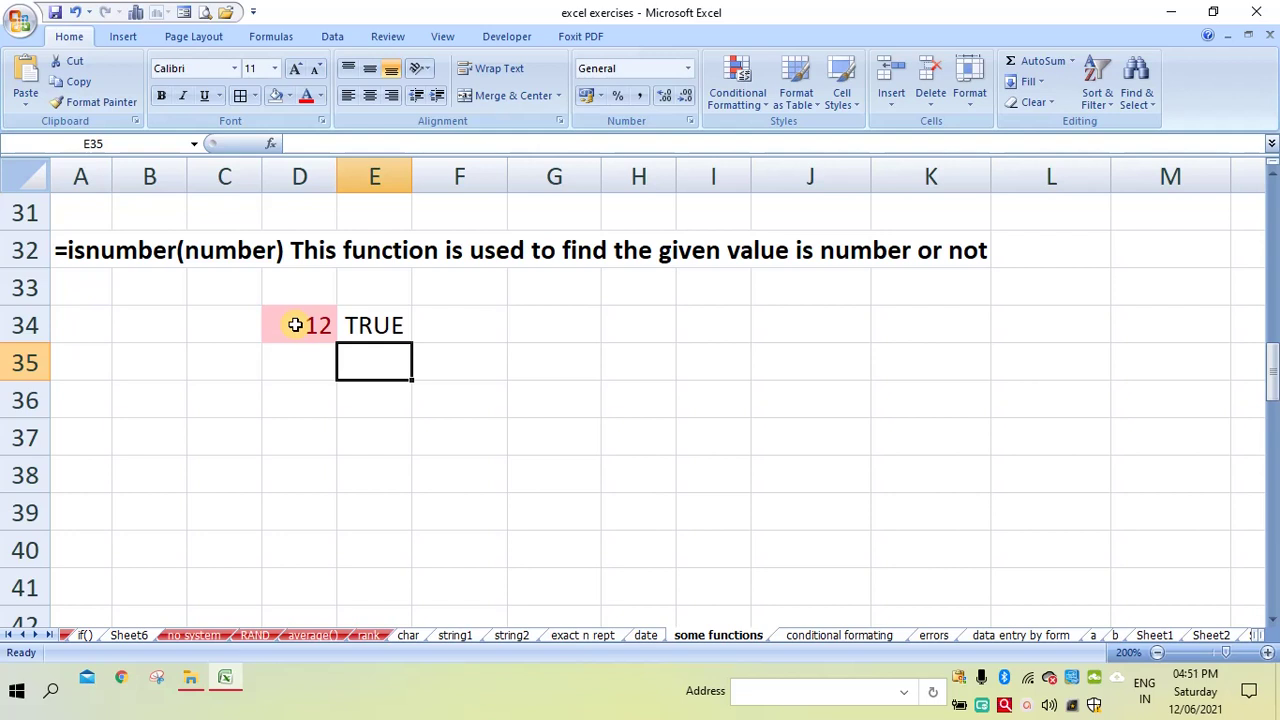
- Replace the value in D34 with the text bel to test the ISNUMBER formula
double_click(296, 324)
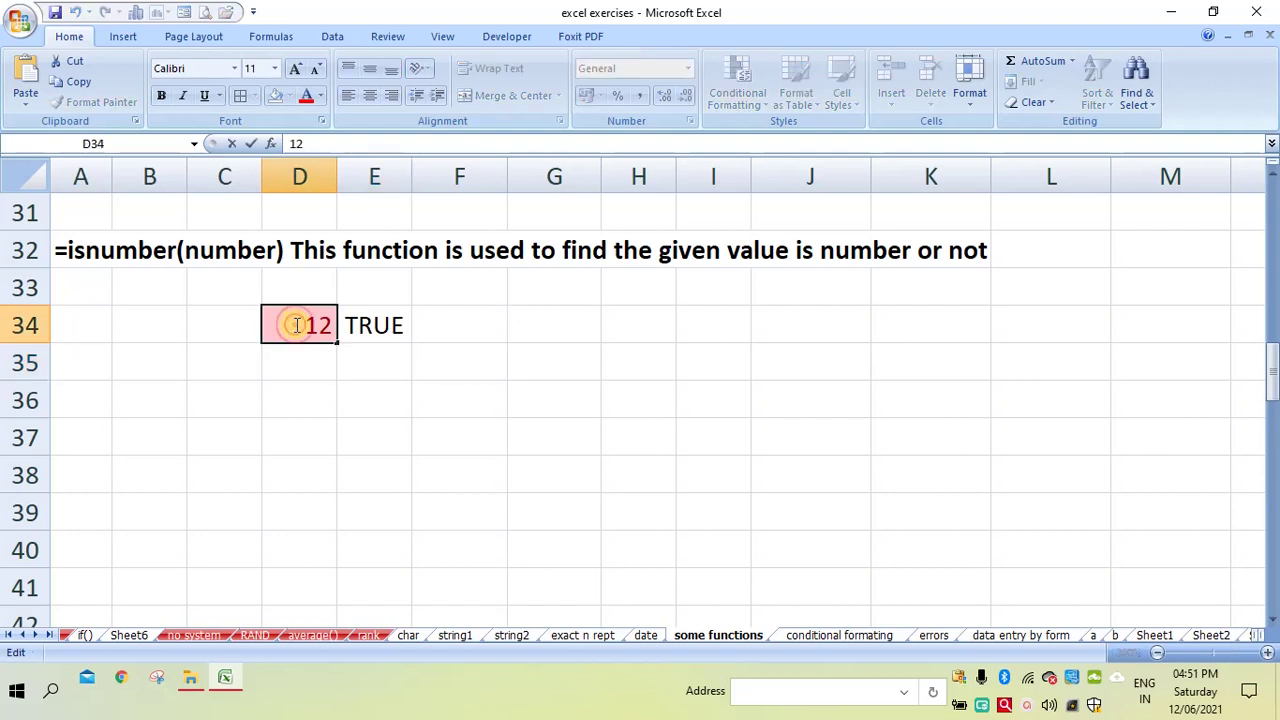
key(Delete)
key(Delete)
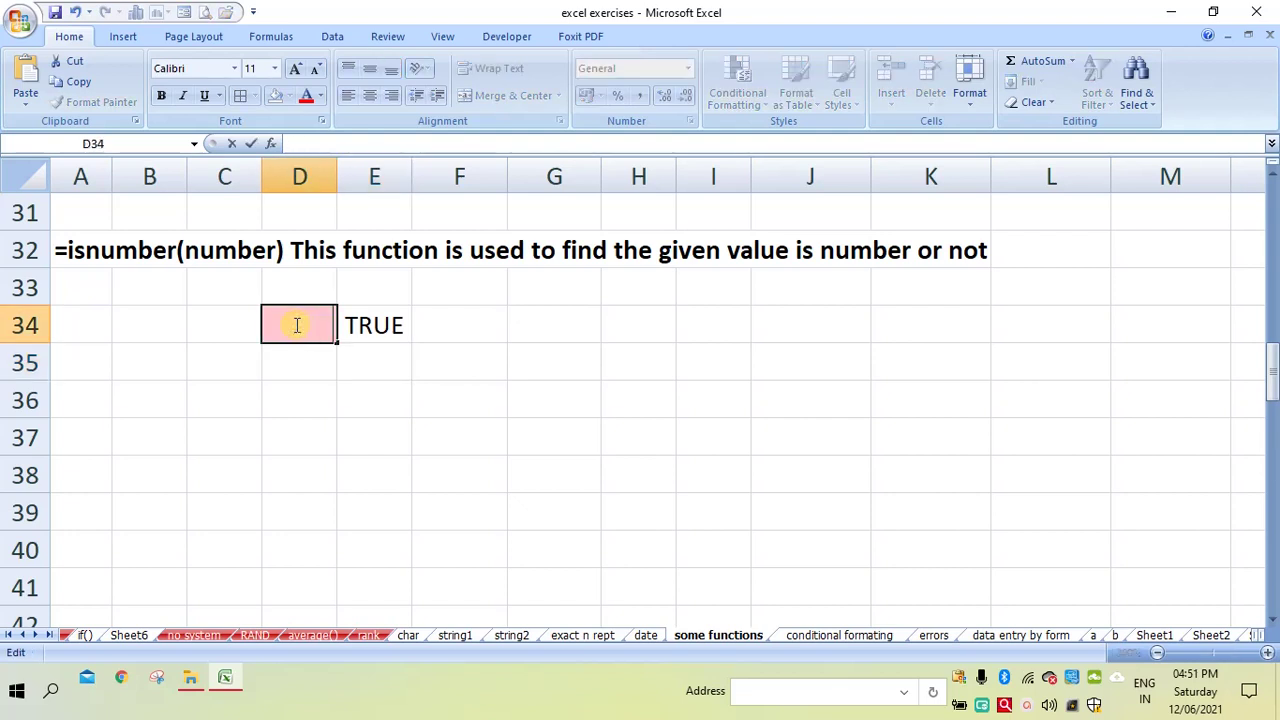
text(bel)
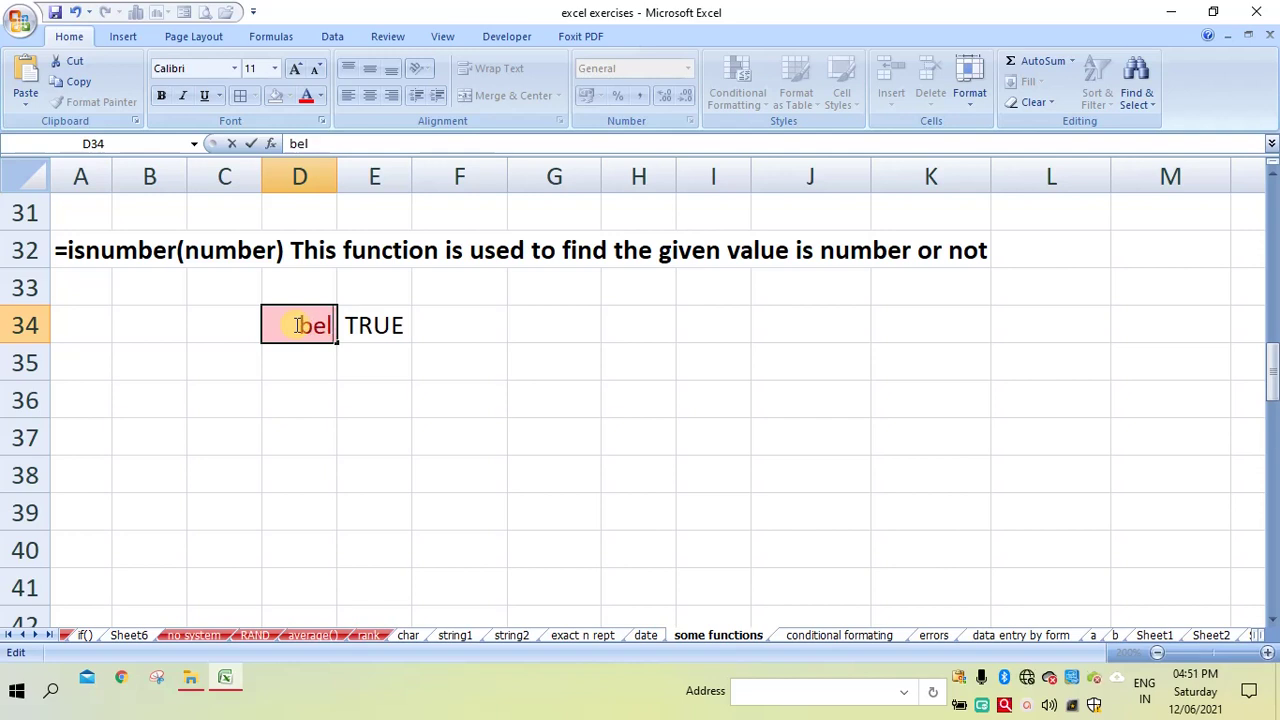
key(Return)
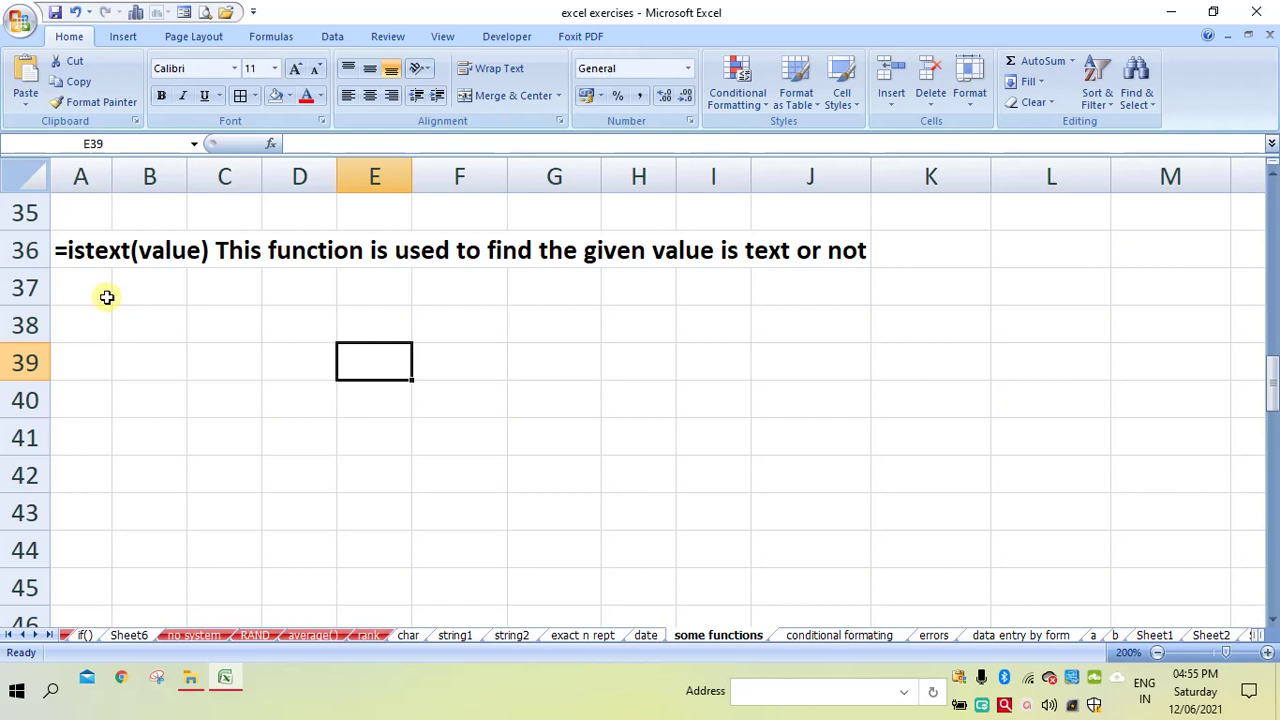
- Enter the sample text asd in D38 below the ISTEXT description
key(Up)
key(Left)
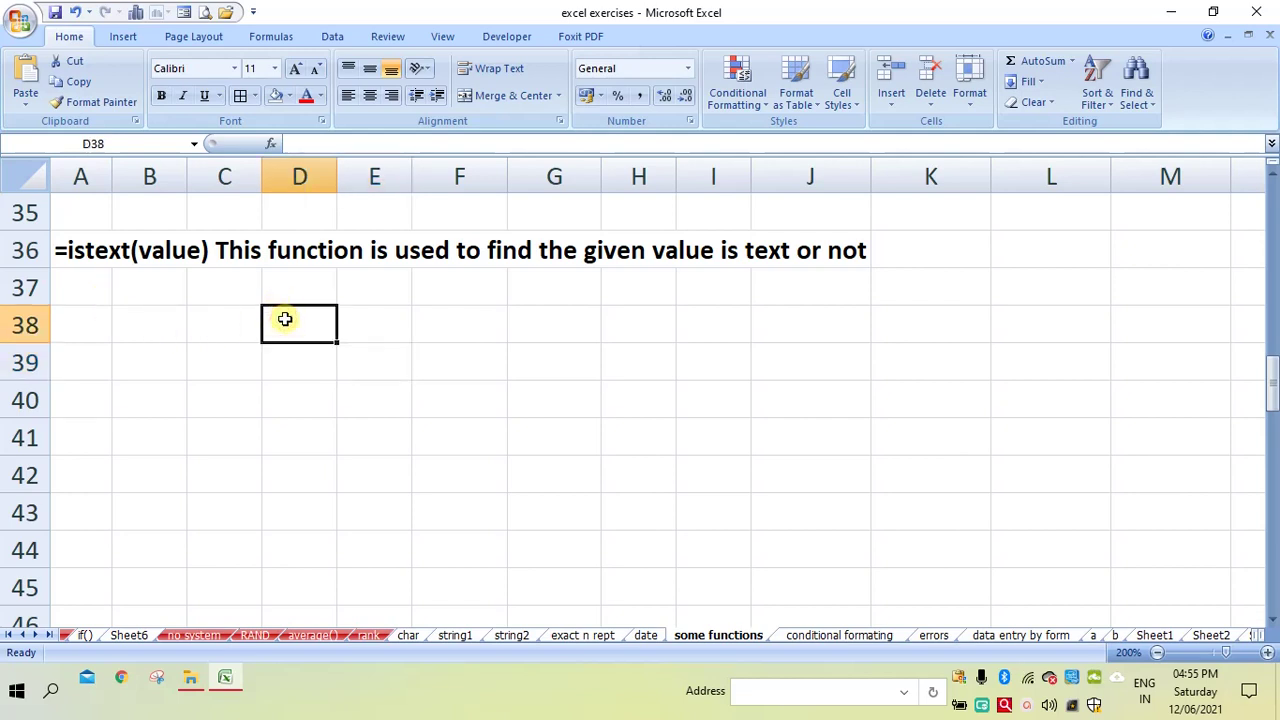
text(asd)
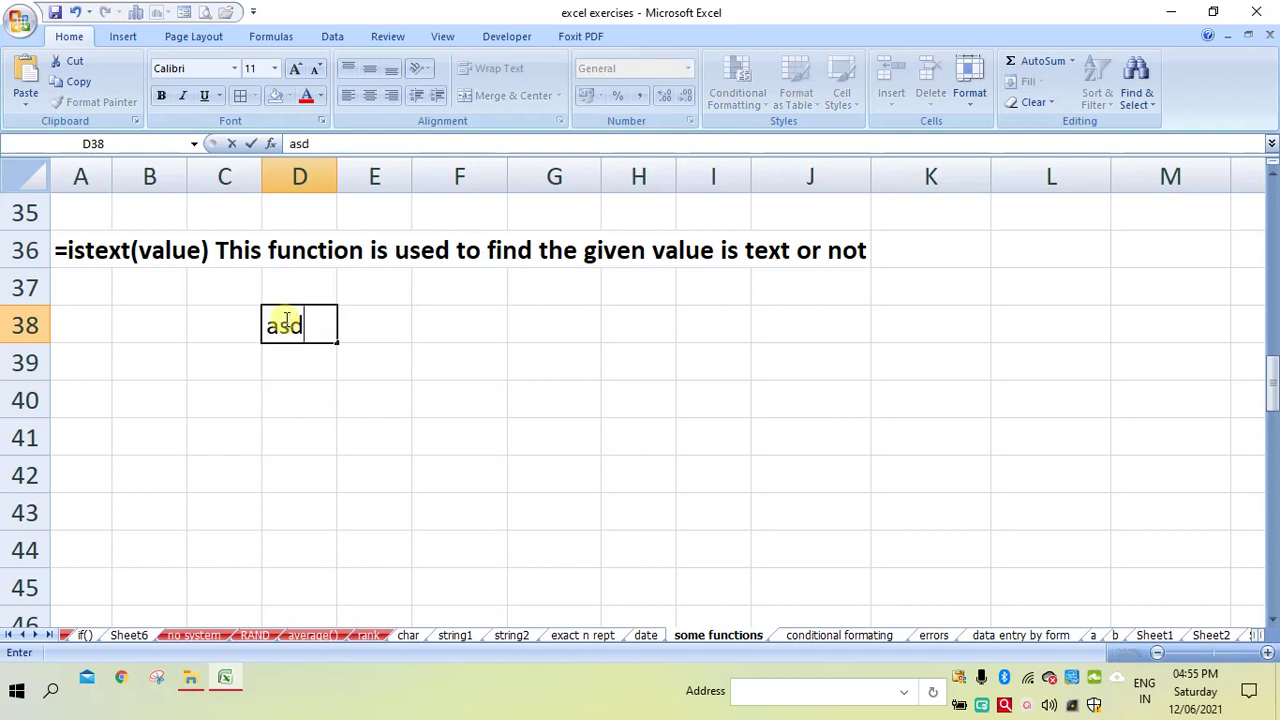
key(Tab)
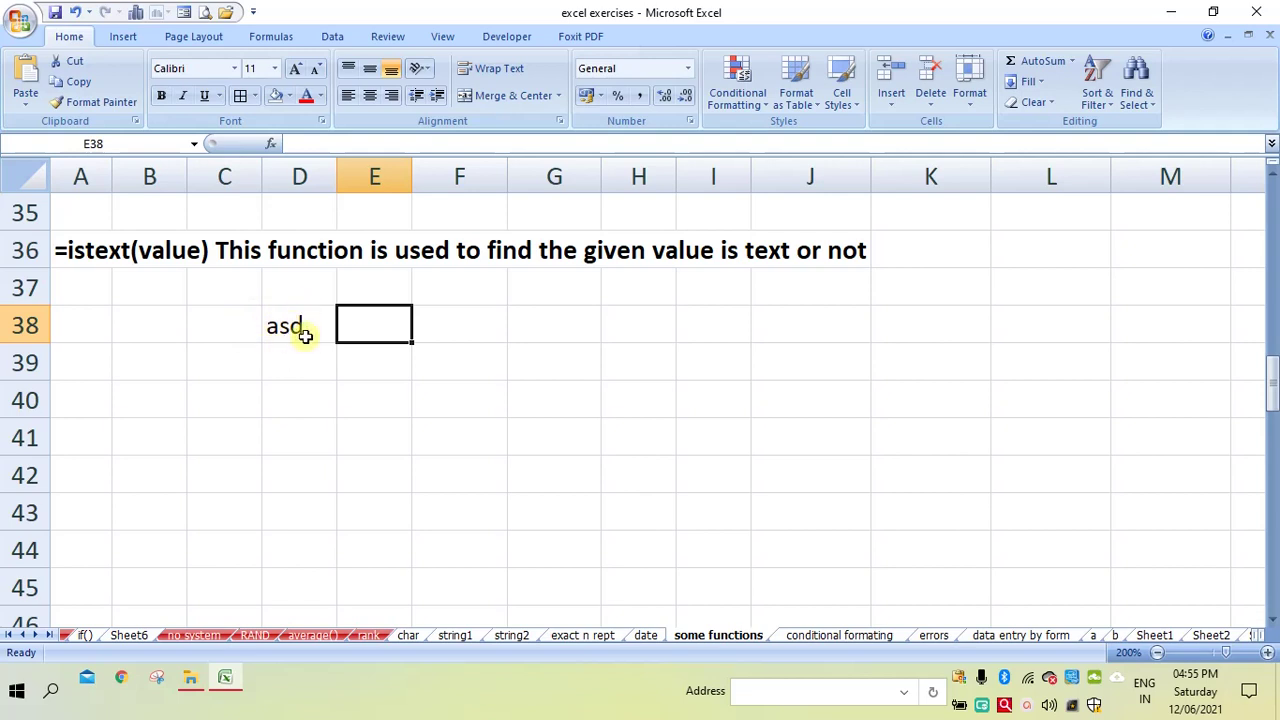
- Enter the formula =ISTEXT(D38) in E38 to check whether the value beside it is text
text(=)
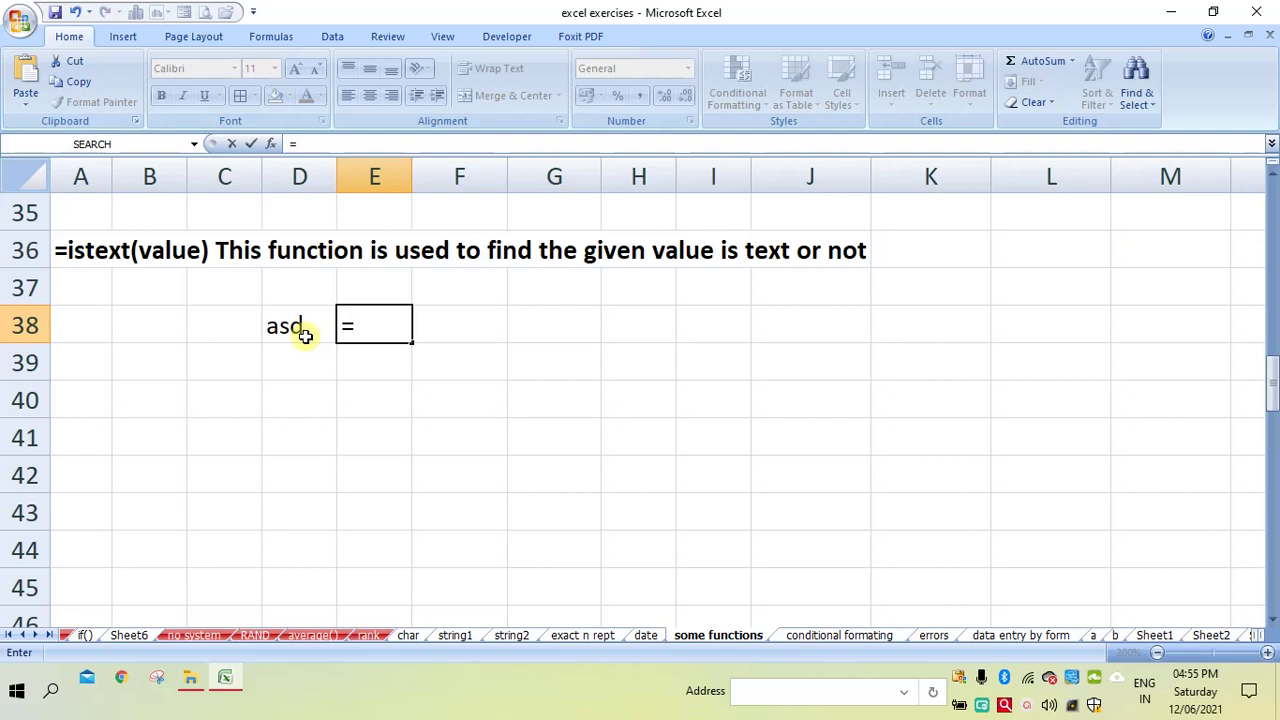
text(ist)
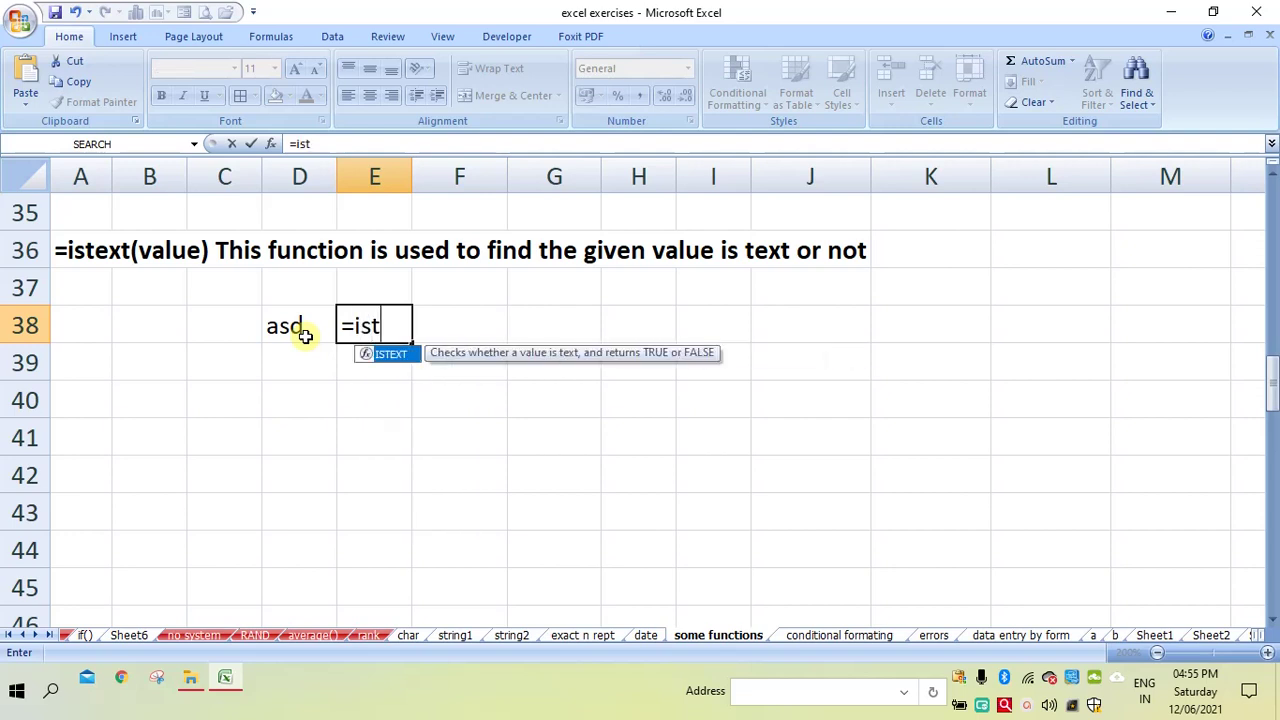
text(ext)
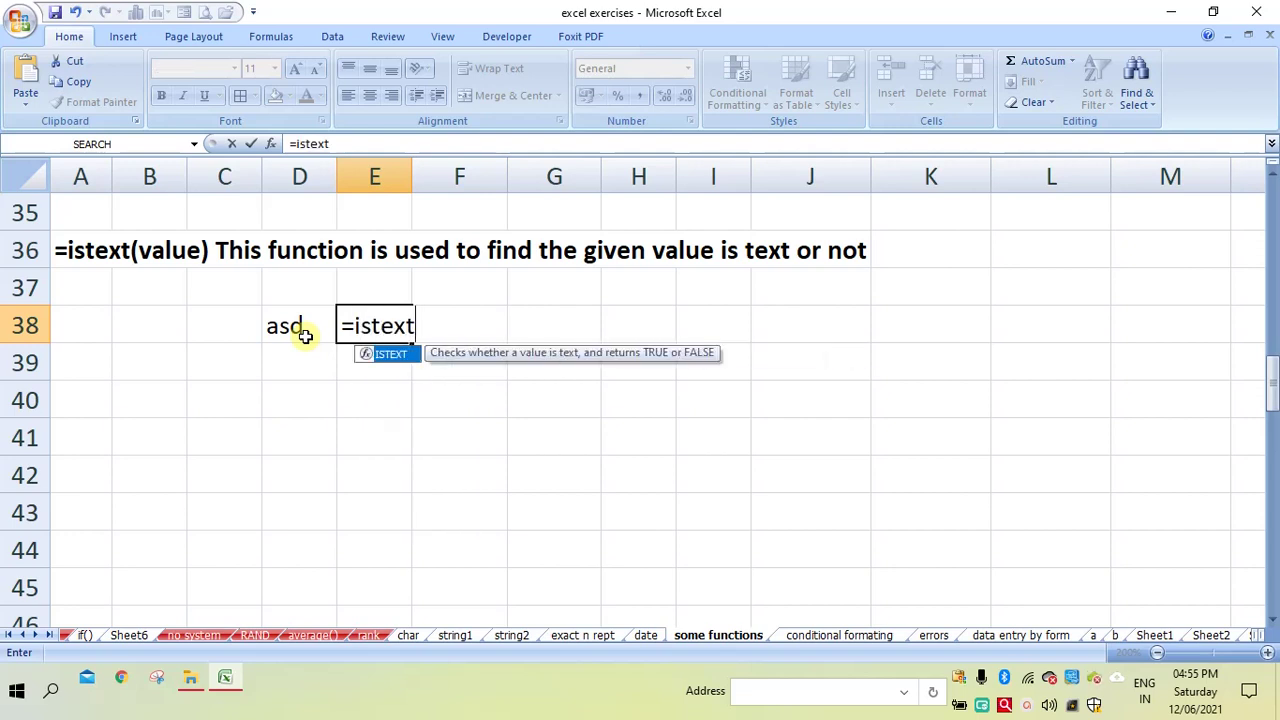
text(()
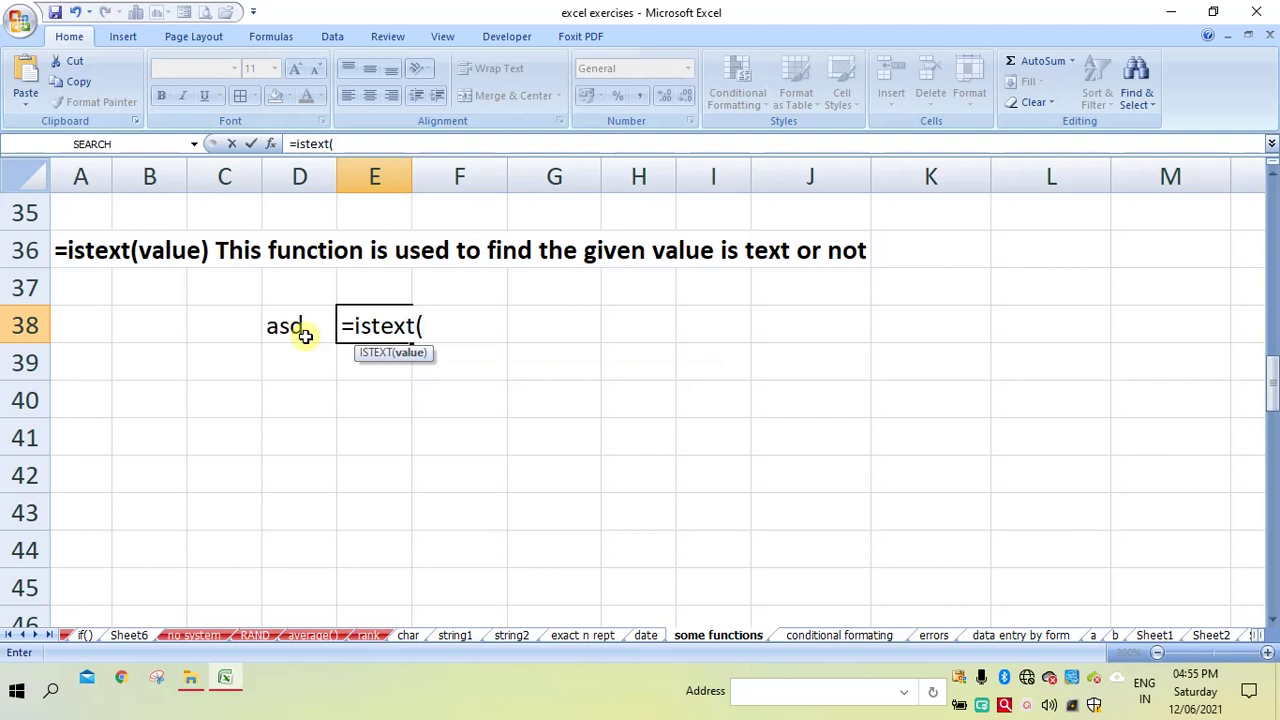
click(305, 336)
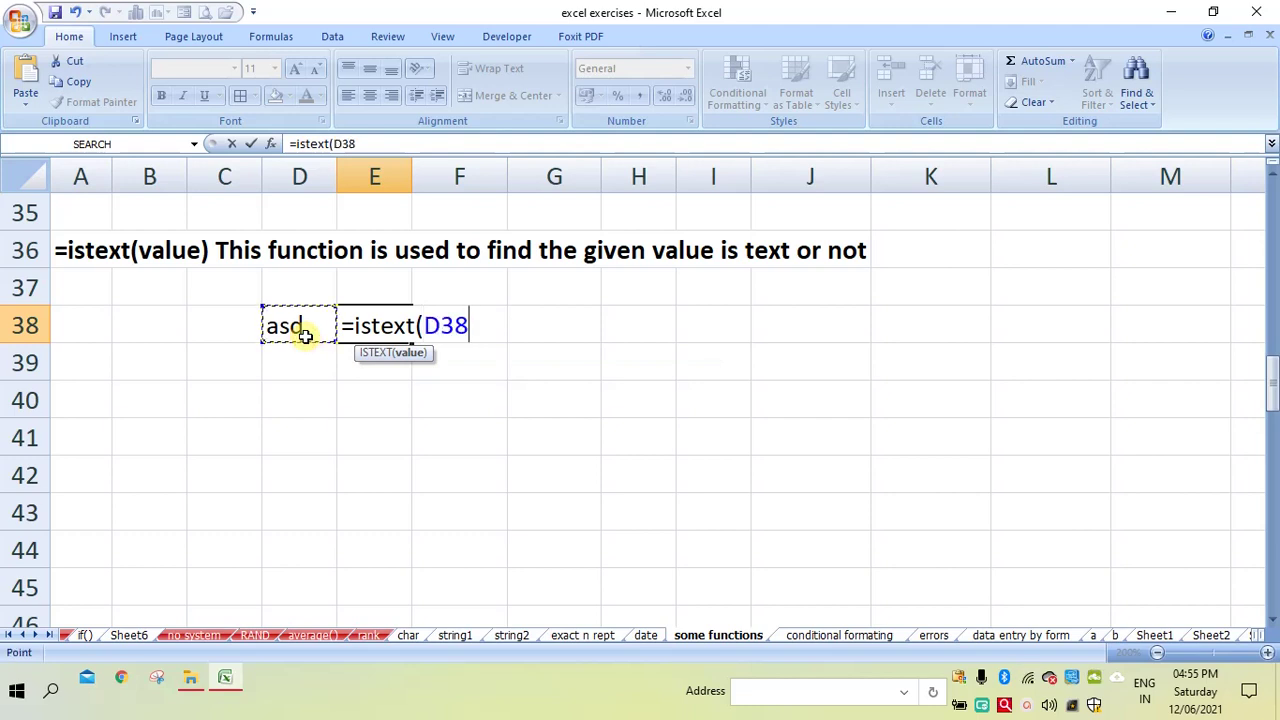
text())
key(Return)
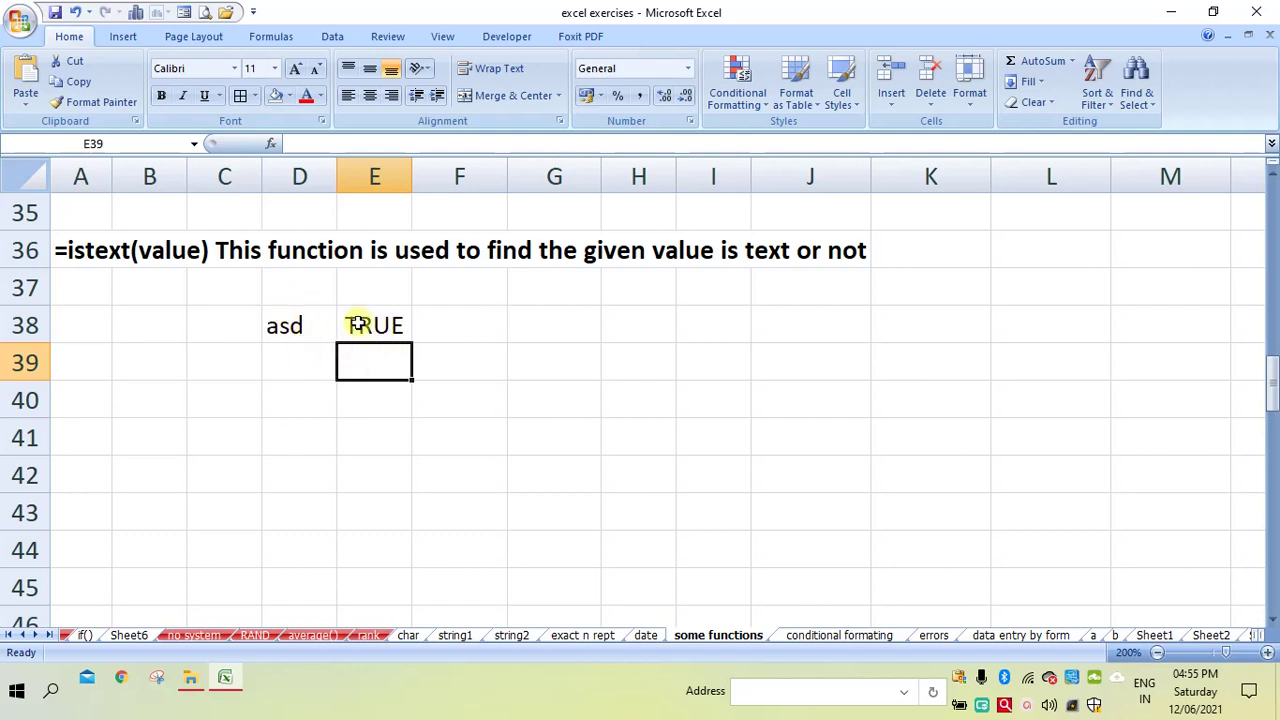
- Test the ISTEXT formula by entering the number 45 and then 78 in D38
click(290, 325)
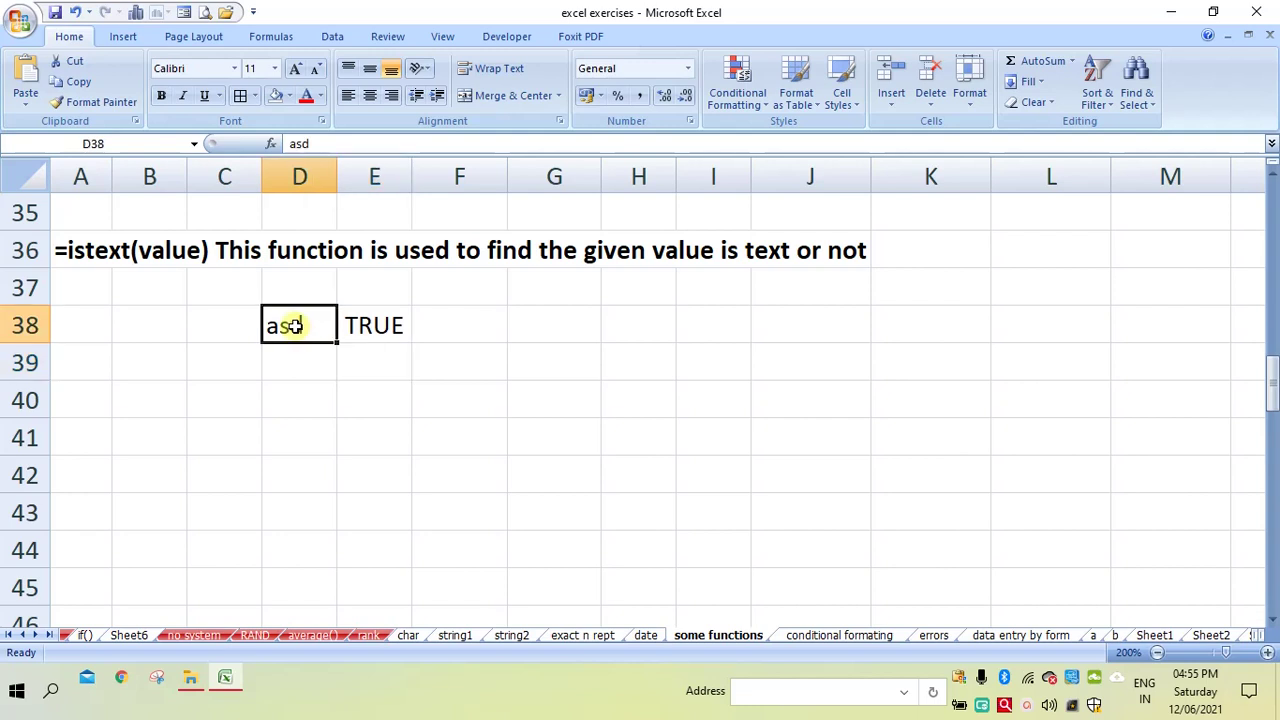
text(45)
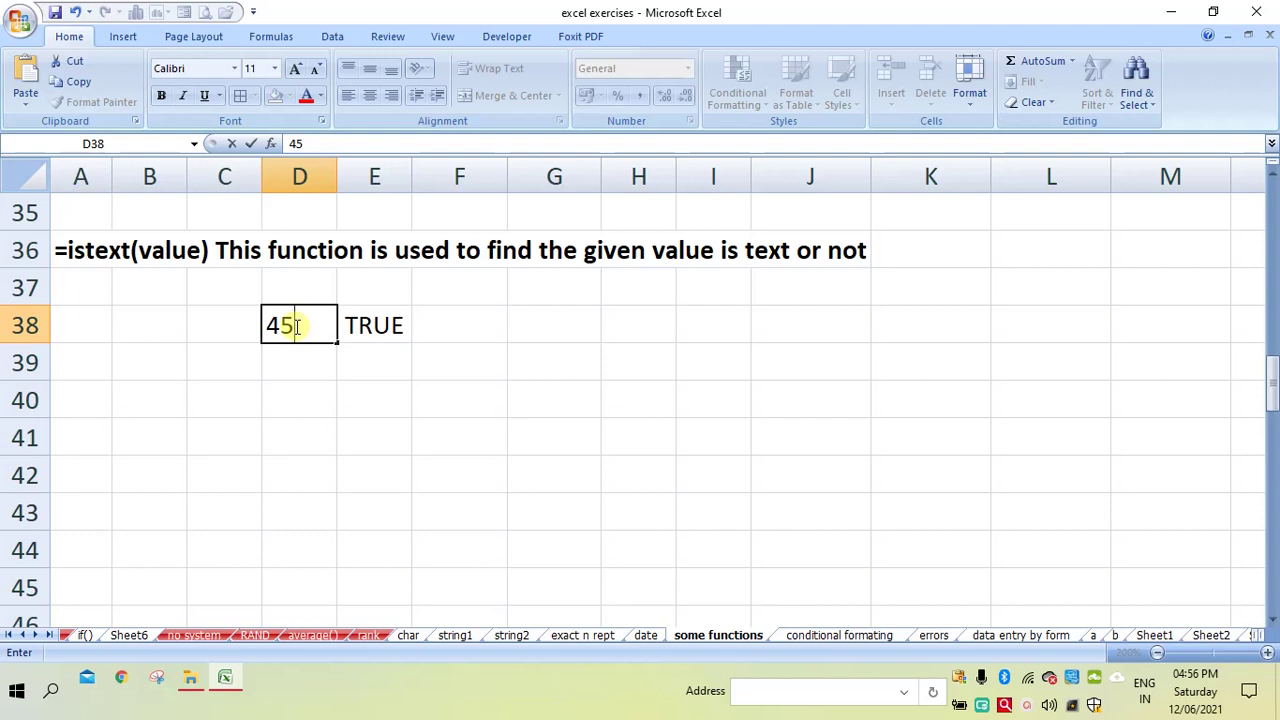
key(Return)
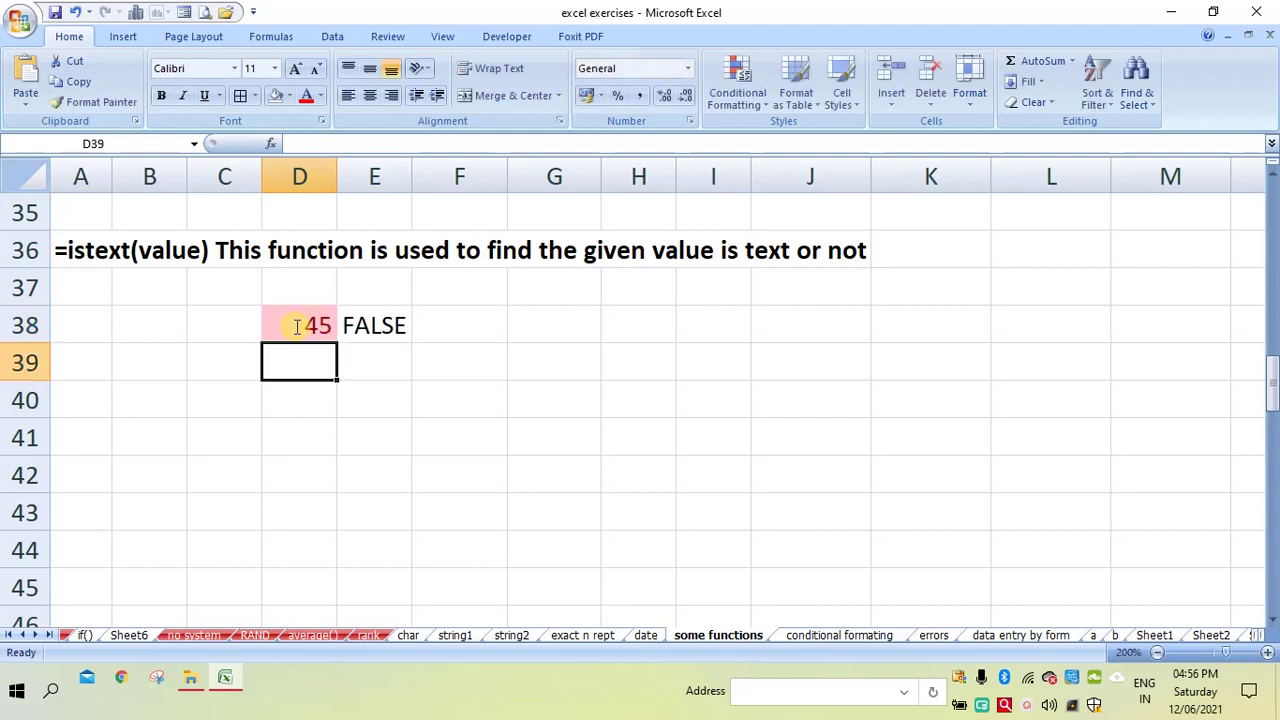
click(296, 326)
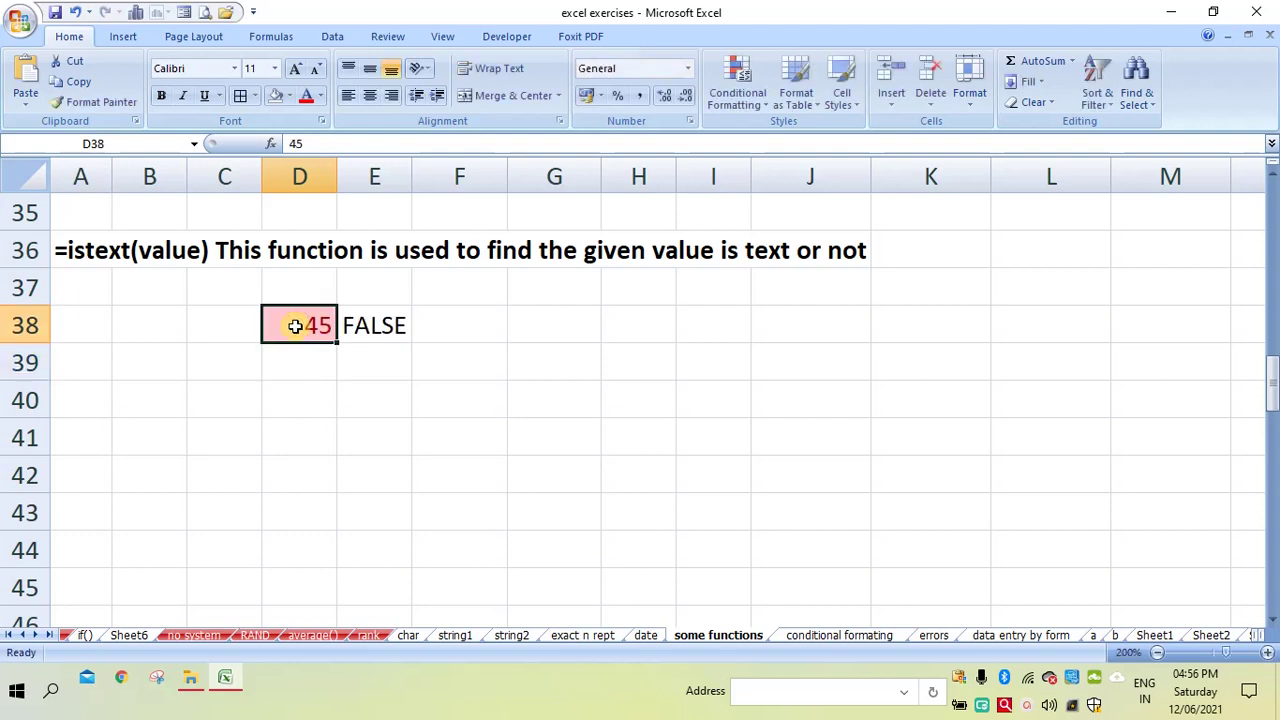
text(78)
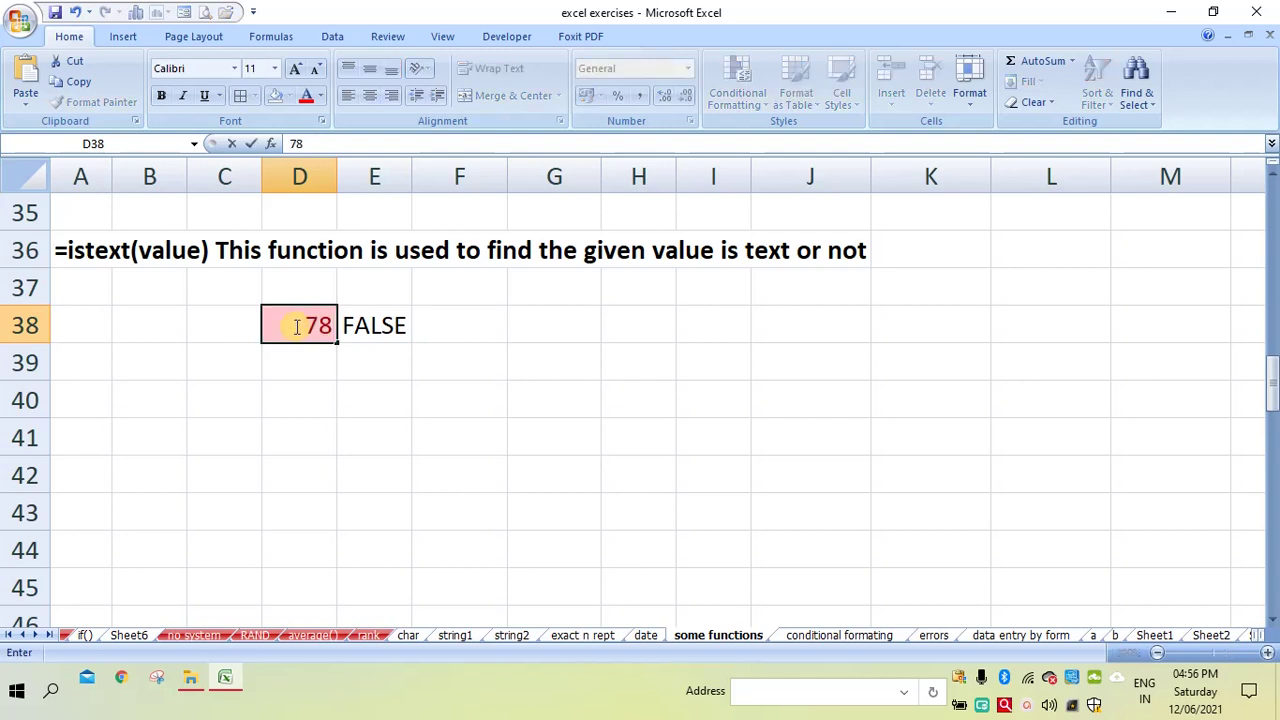
key(Return)
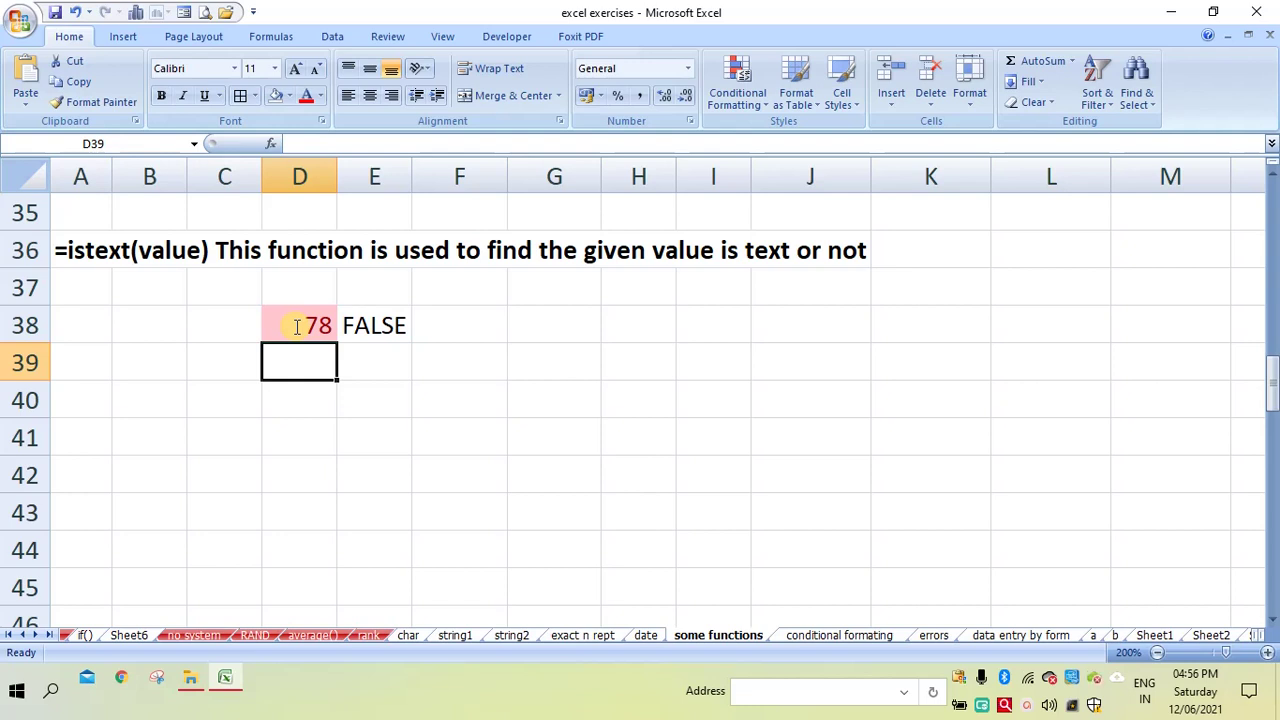
- Replace the number in D38 with the text cdsx to test the ISTEXT formula
click(296, 326)
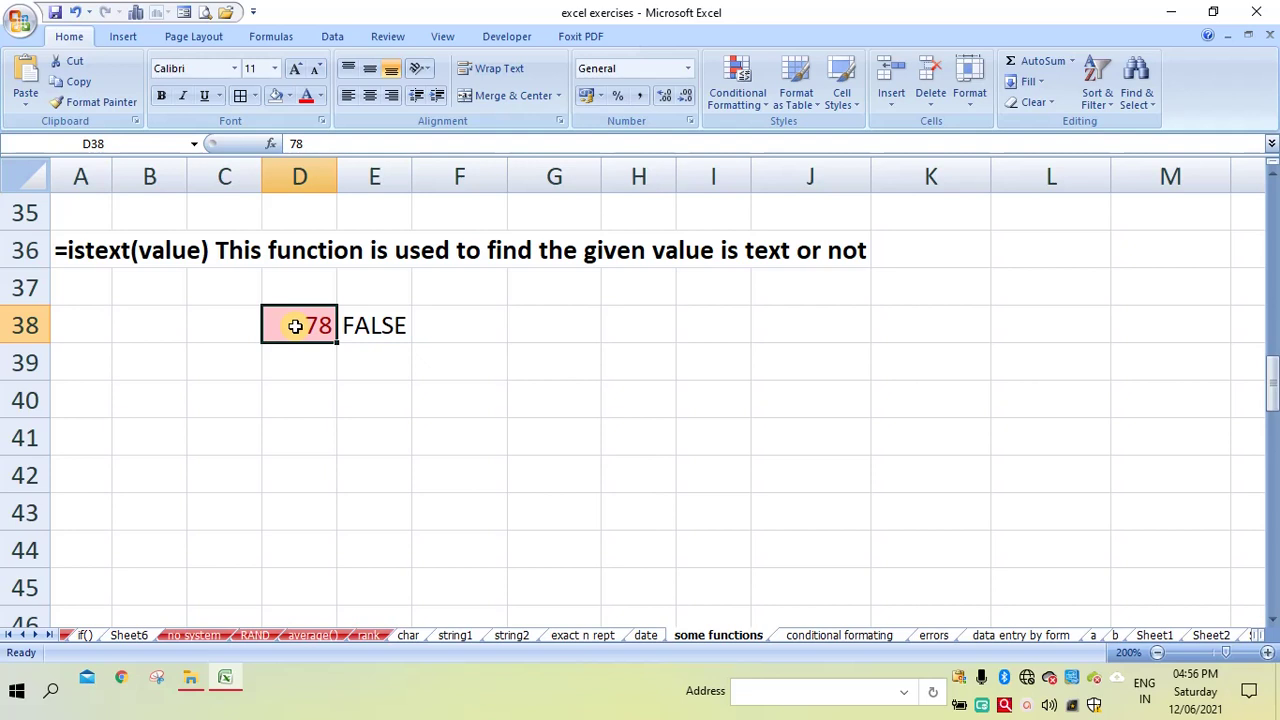
text(cdsx)
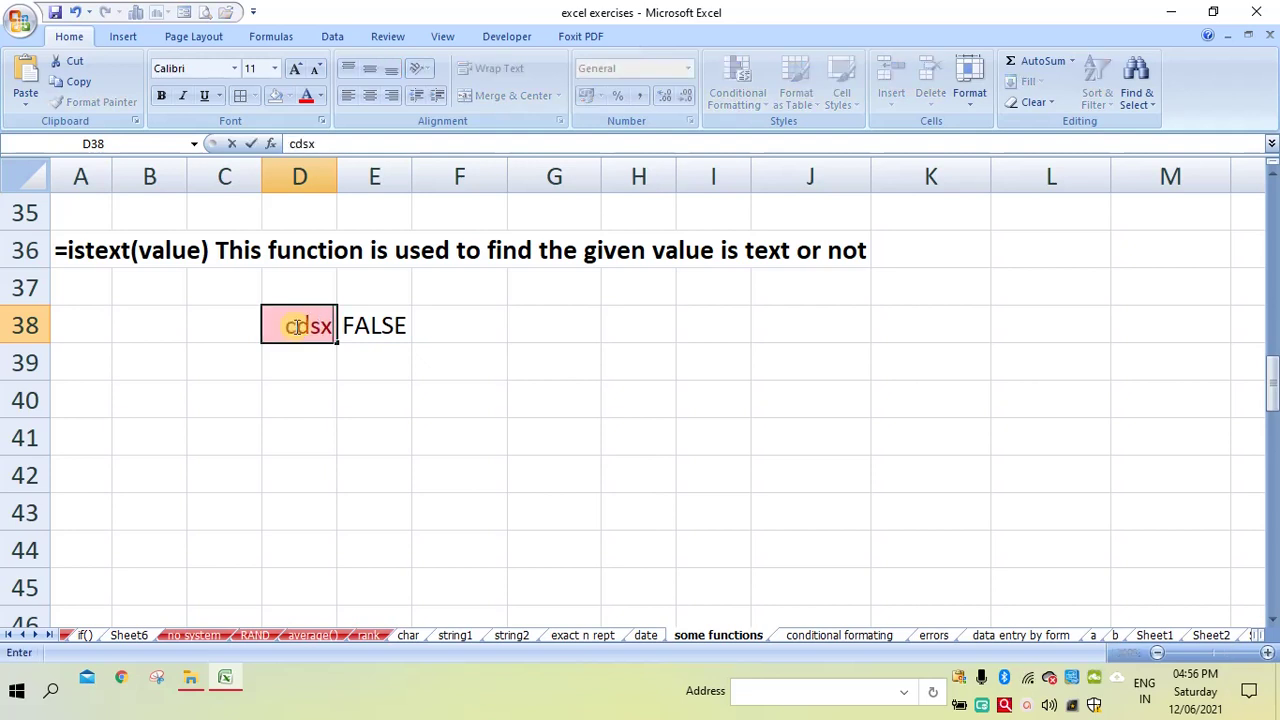
key(Return)
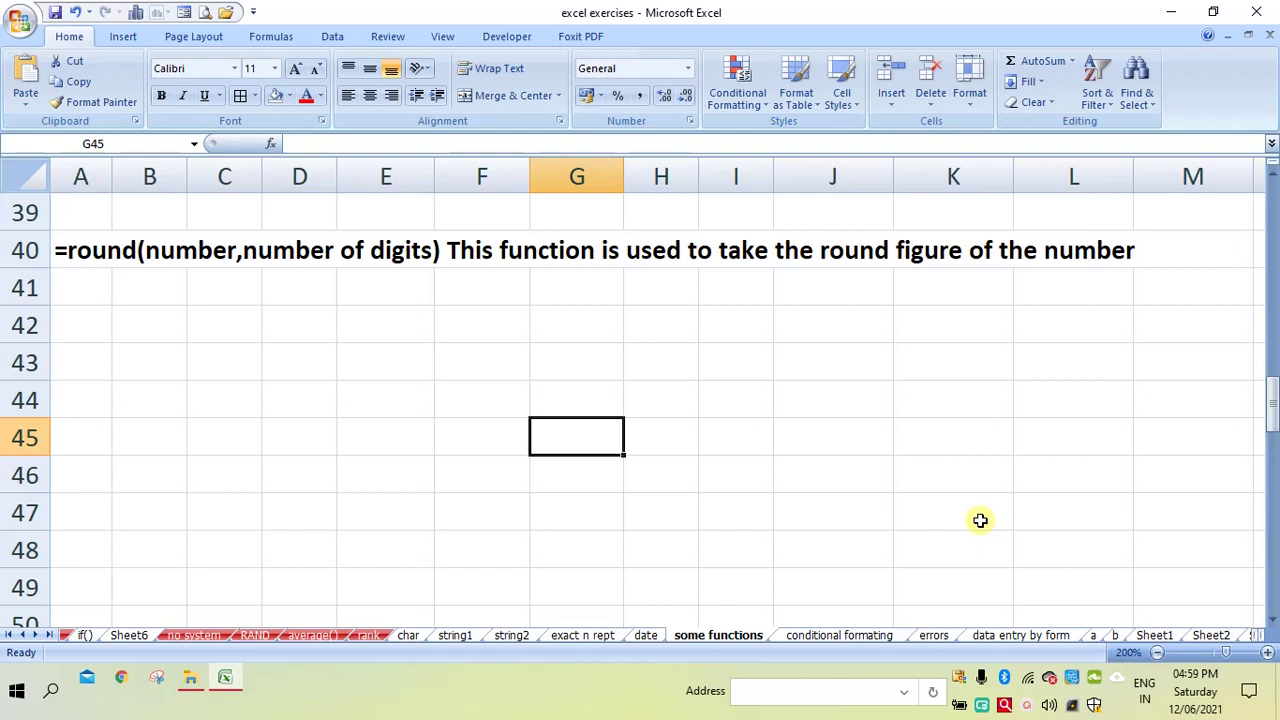
- Enter the sample number 12.456 in E43 below the ROUND description
click(391, 357)
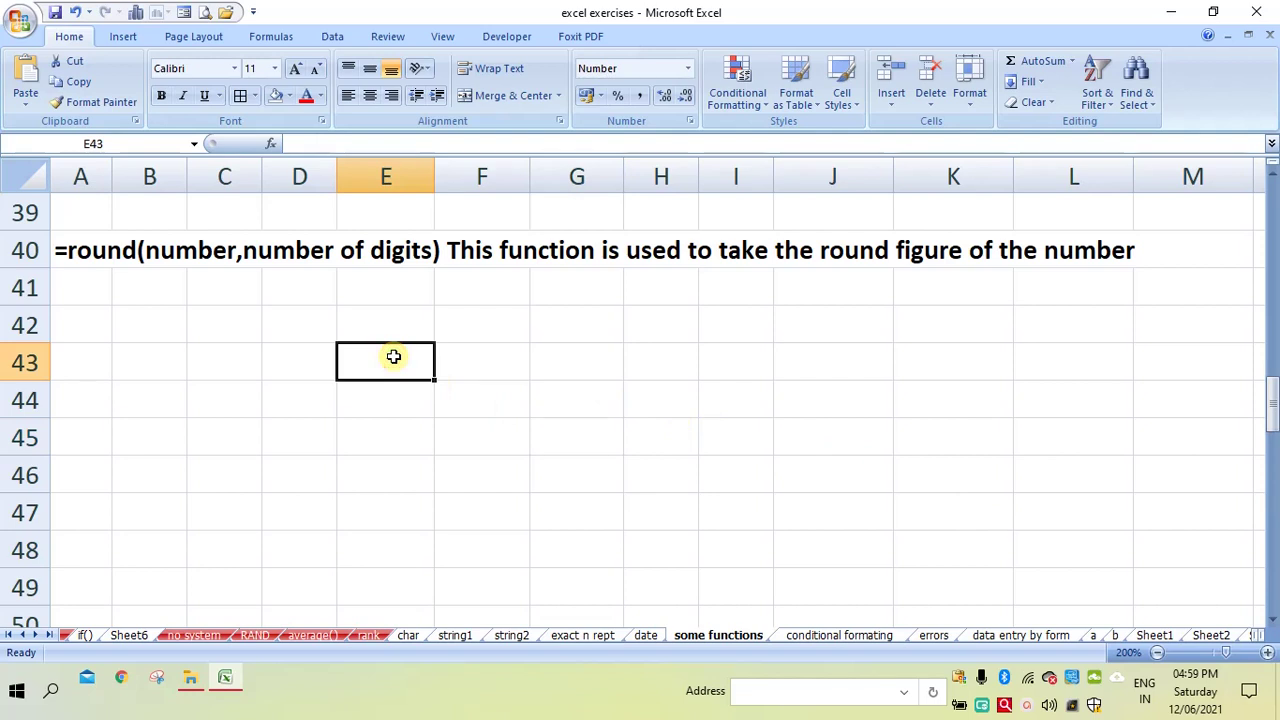
text(12.)
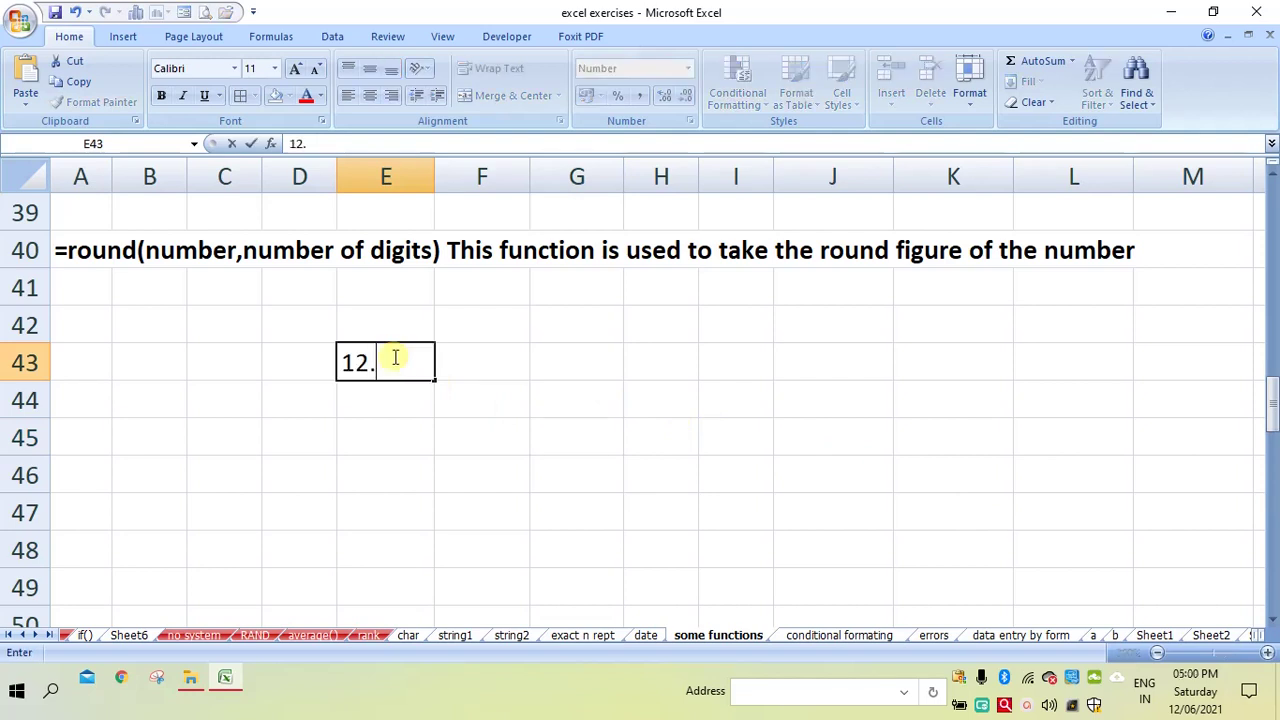
key(BackSpace)
text(.456)
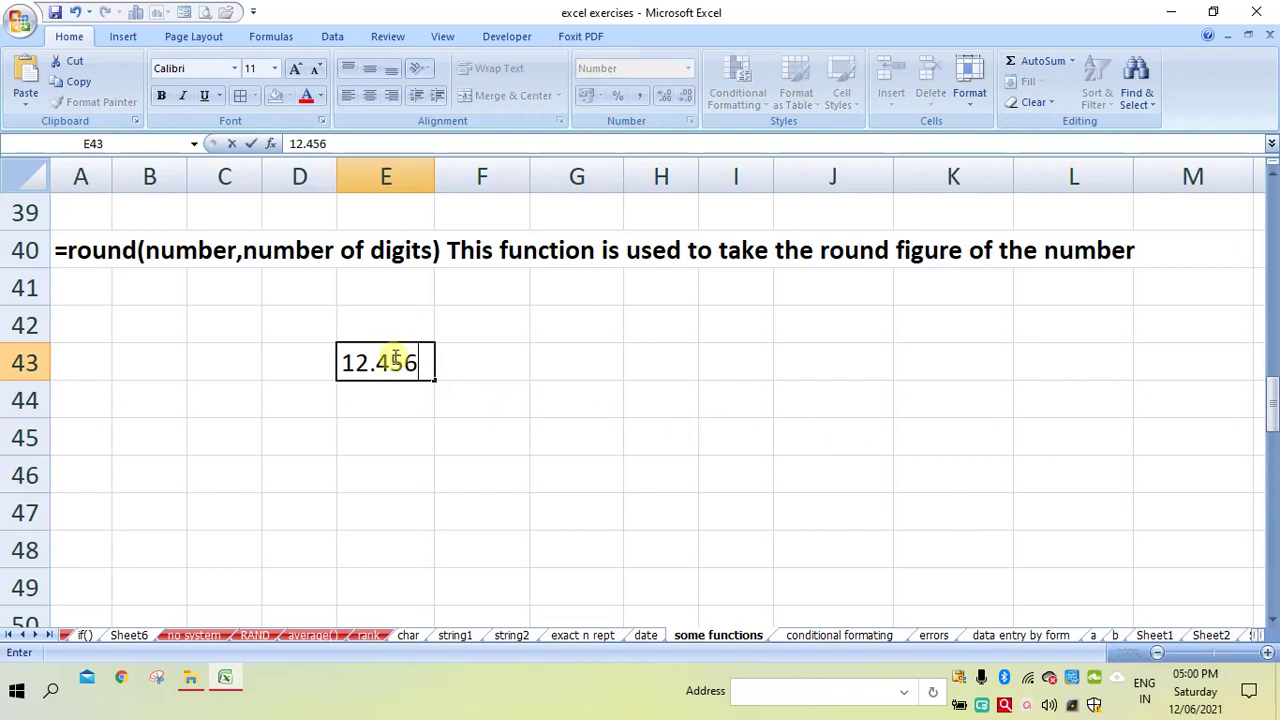
key(Tab)
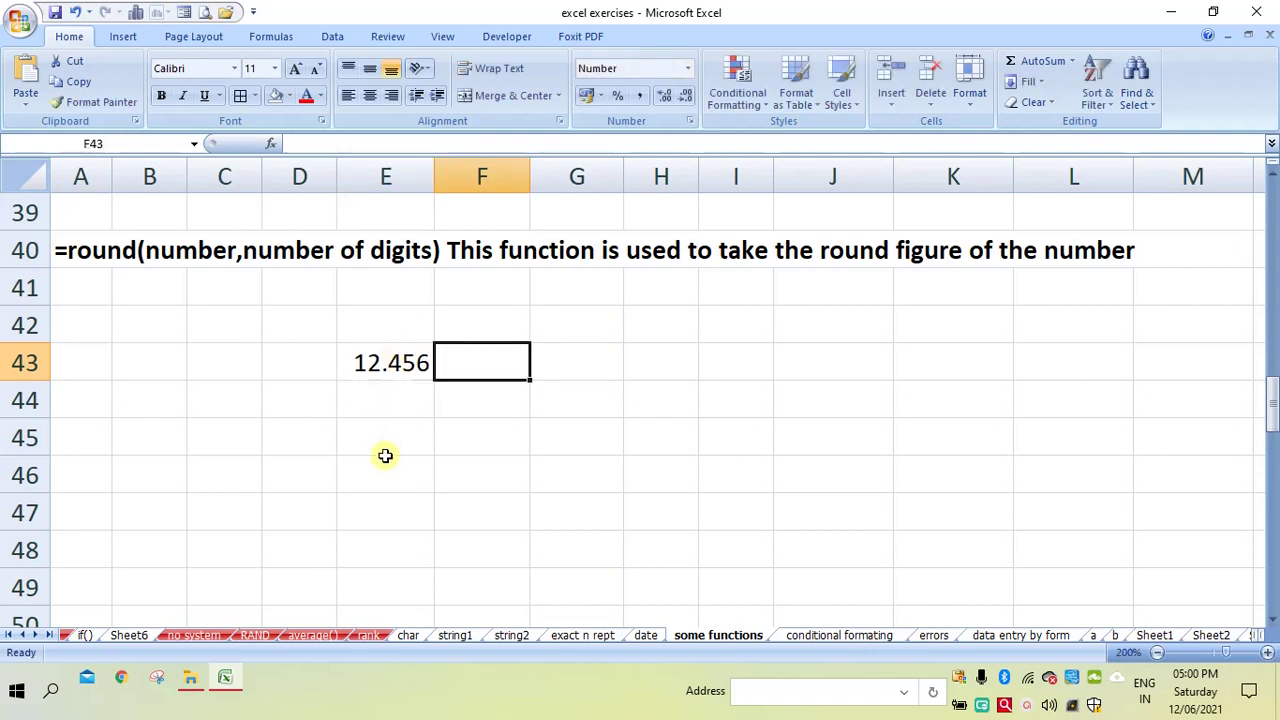
- Enter the formula =round(E43,2) in F43 to round the number beside it to two decimals
text(=)
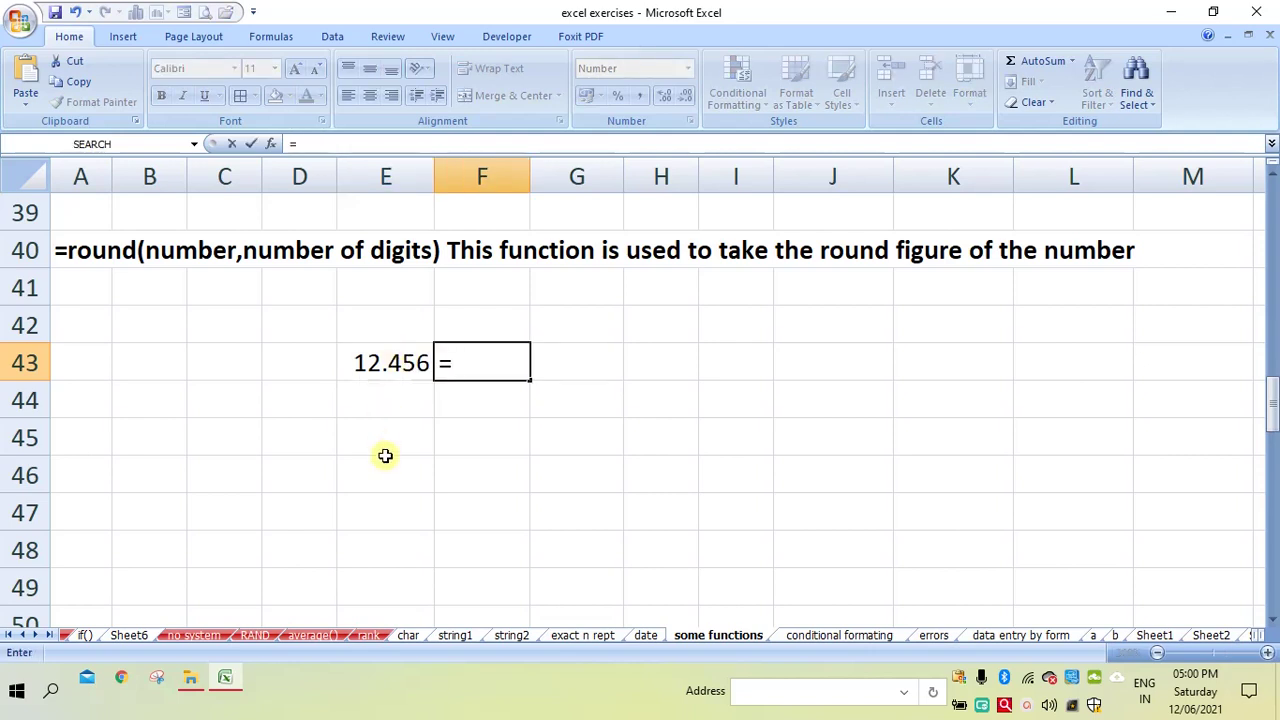
text(rou)
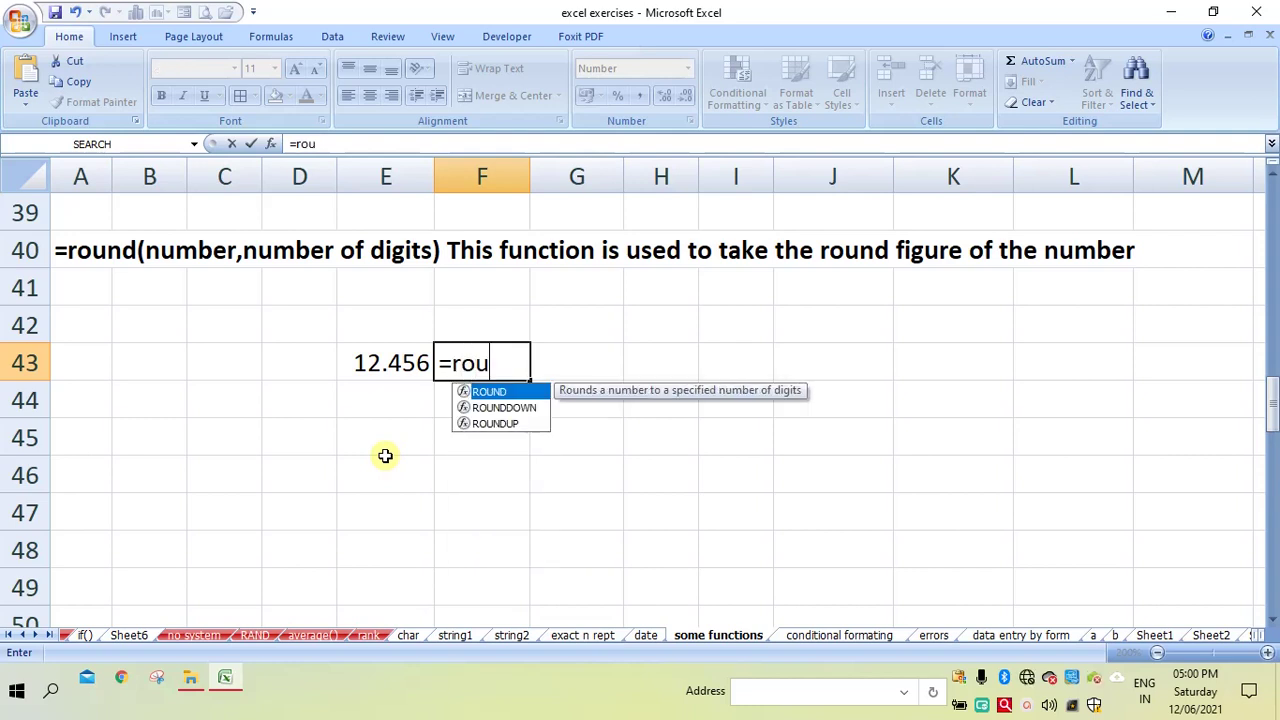
text(nd()
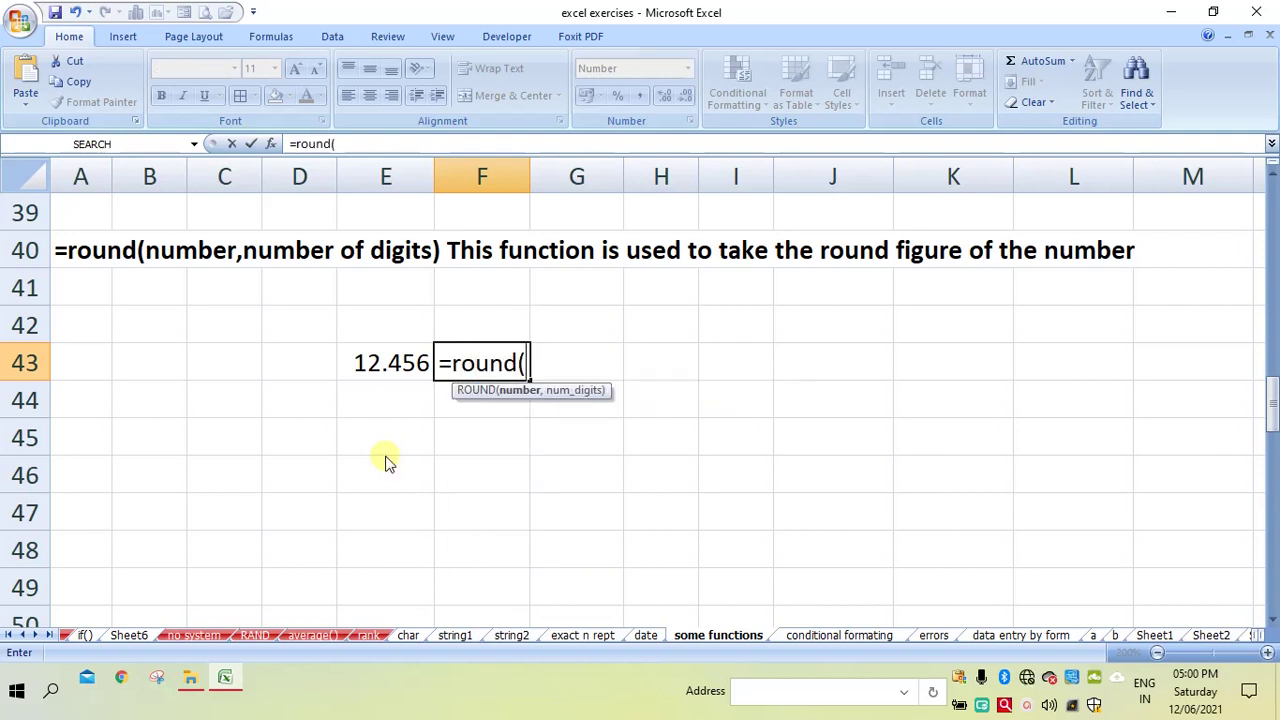
click(386, 365)
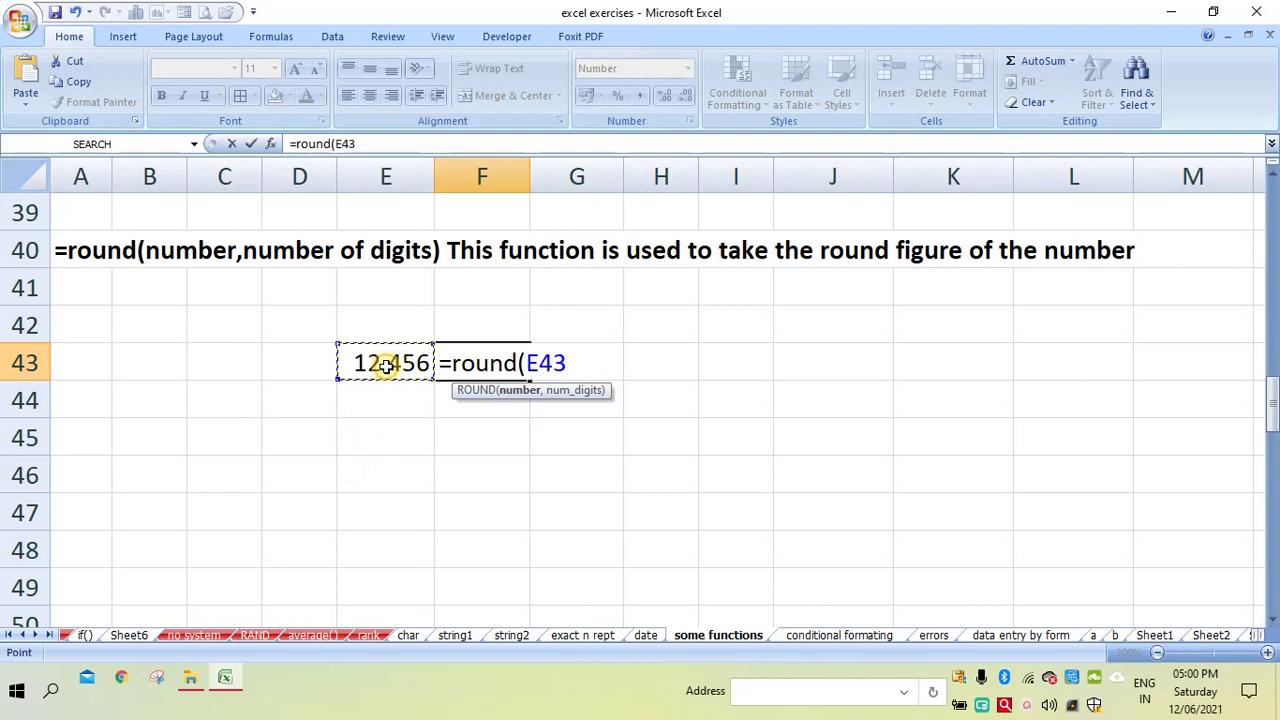
text(,)
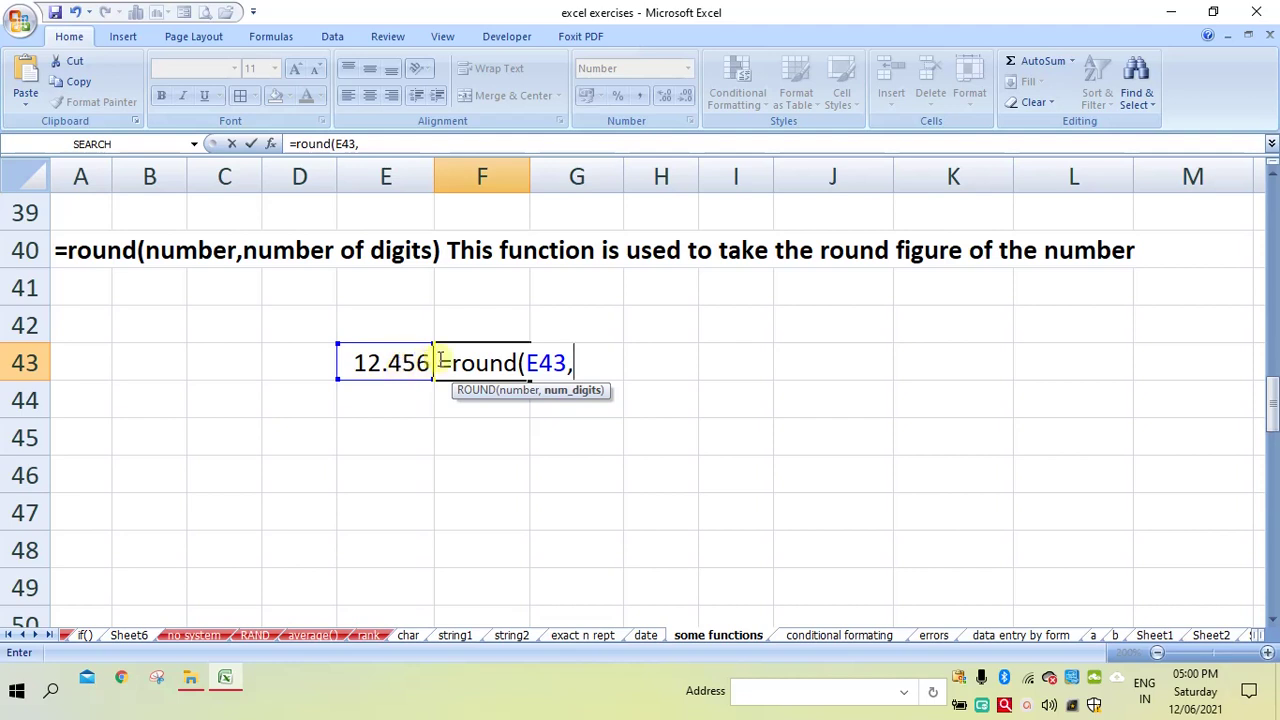
text(2)
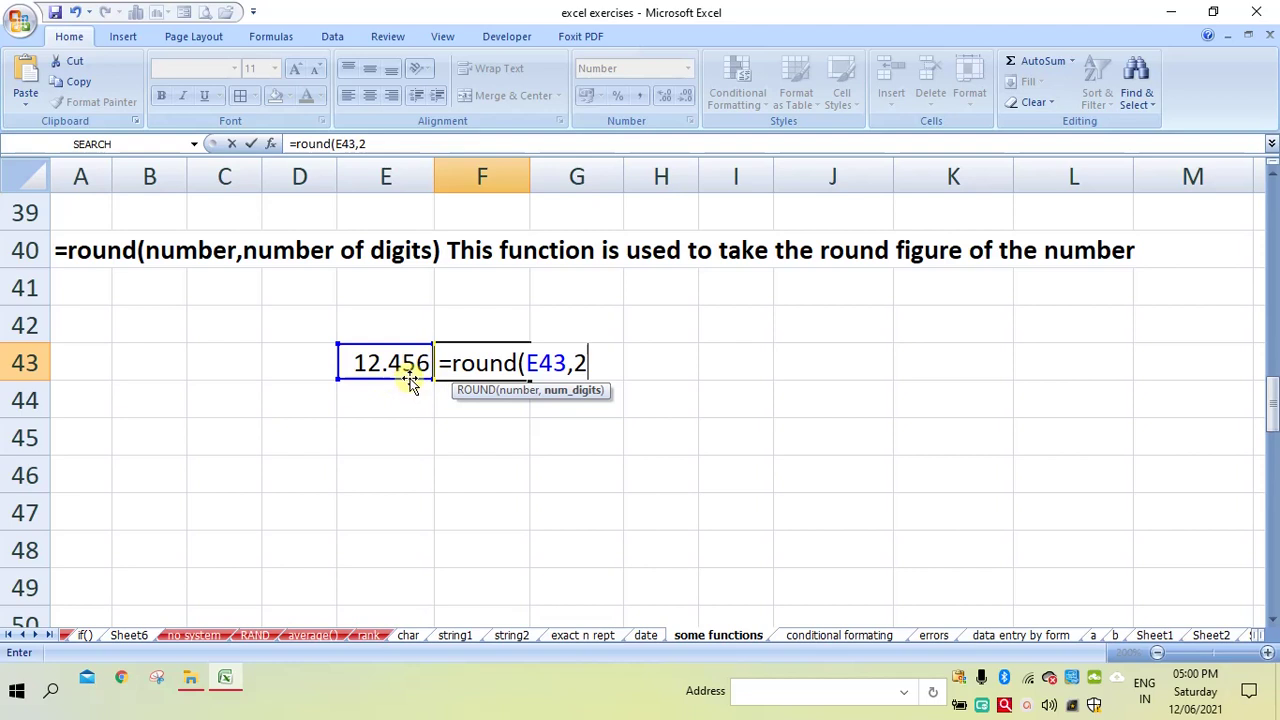
text())
key(Return)
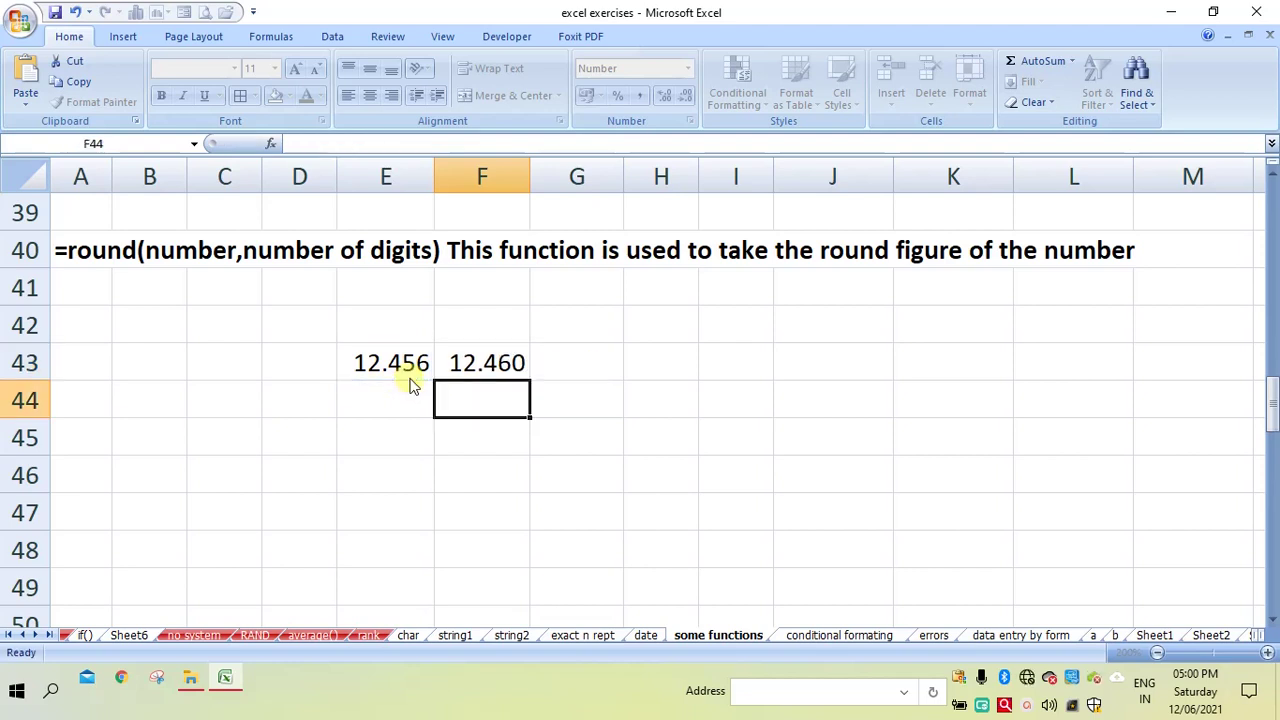
- Change the number of digits in the F43 ROUND formula to 1
double_click(511, 362)
key(BackSpace)
text(1)
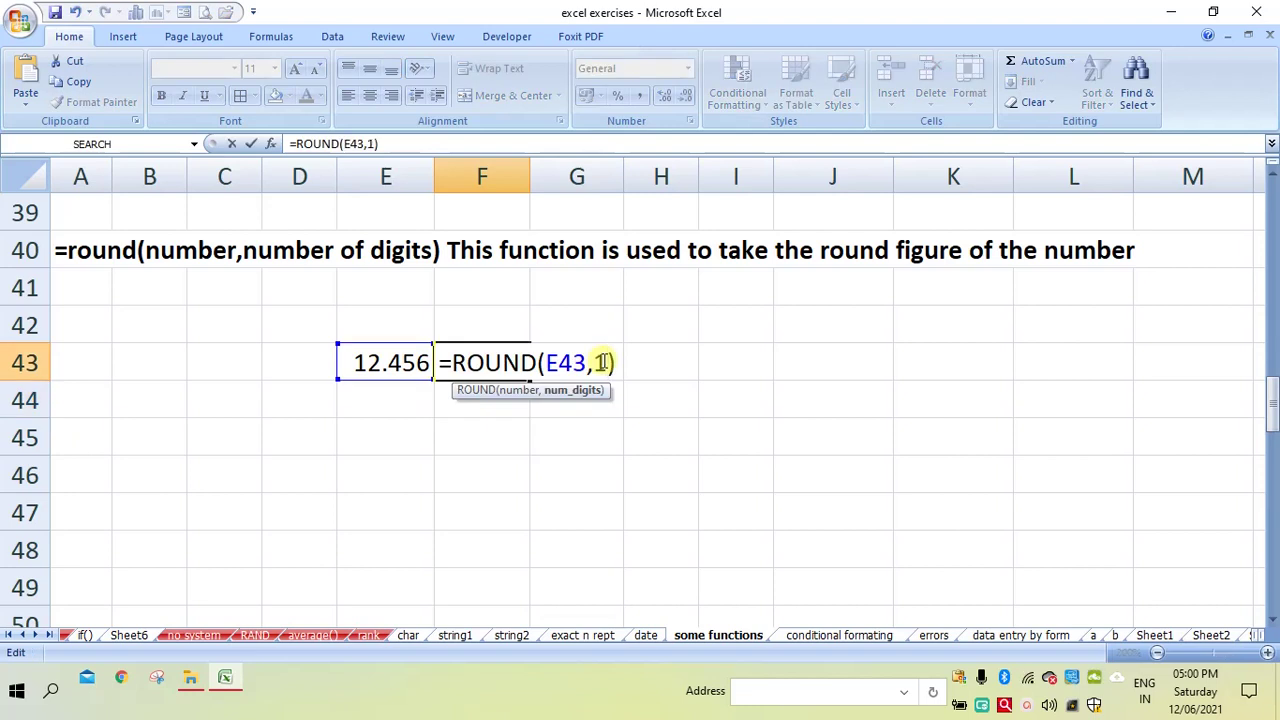
key(Return)
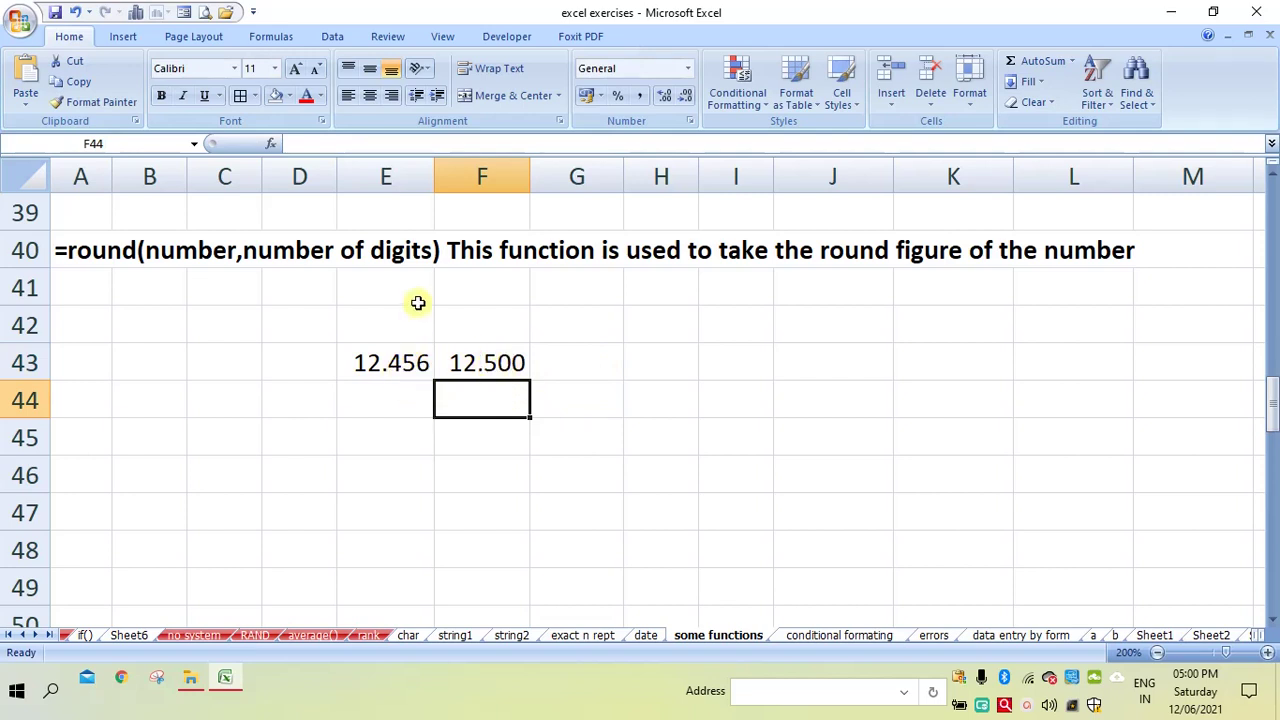
- Change the first decimal digit of the number in E43 so that it reads 12.356
double_click(401, 363)
key(BackSpace)
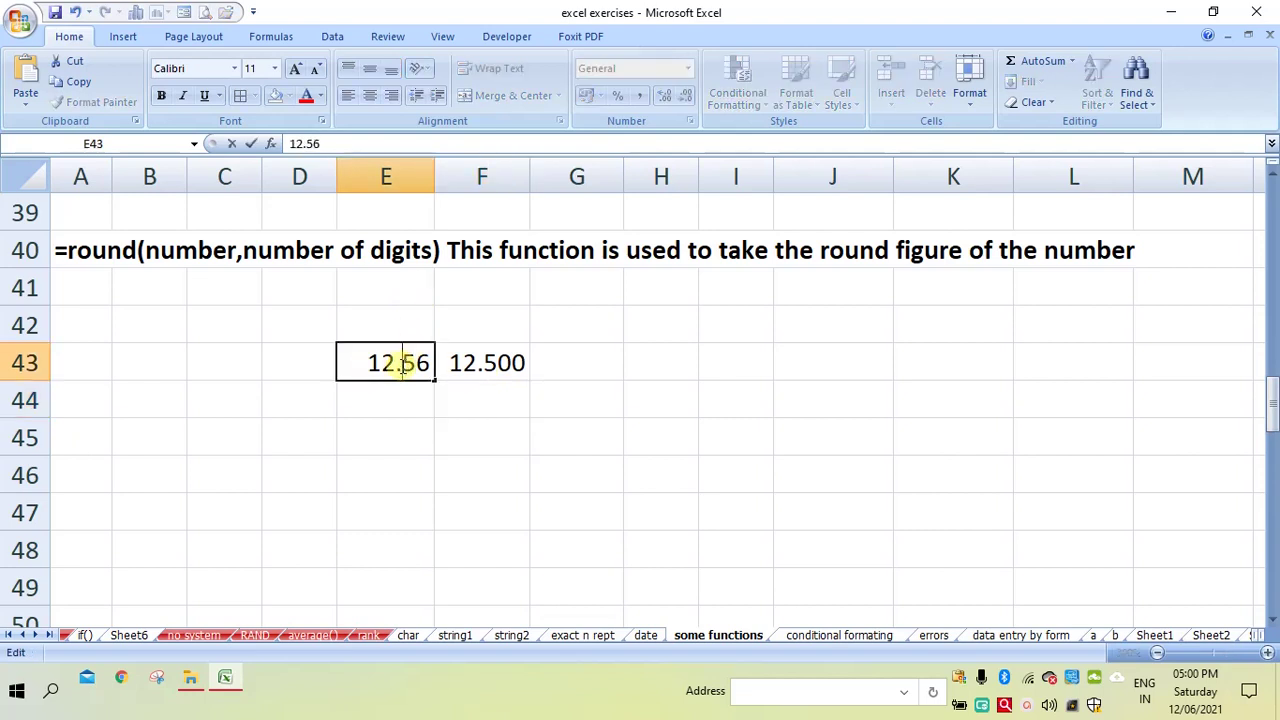
text(3)
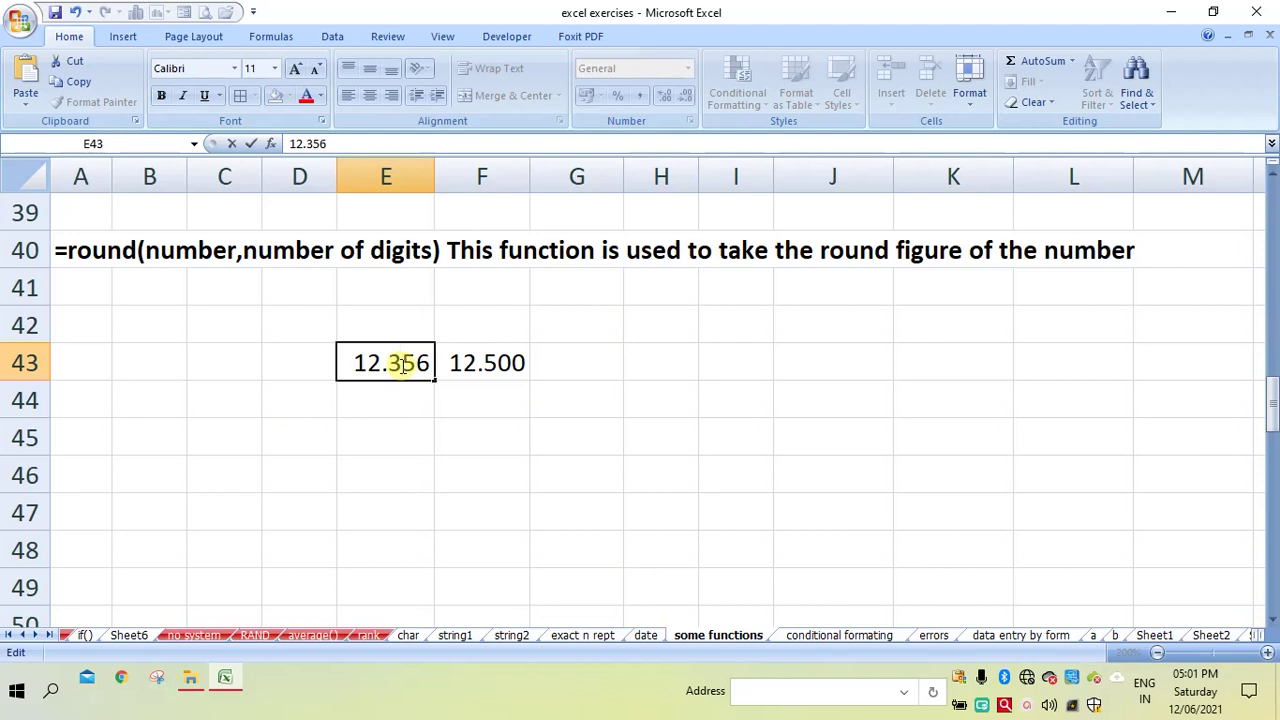
key(Return)
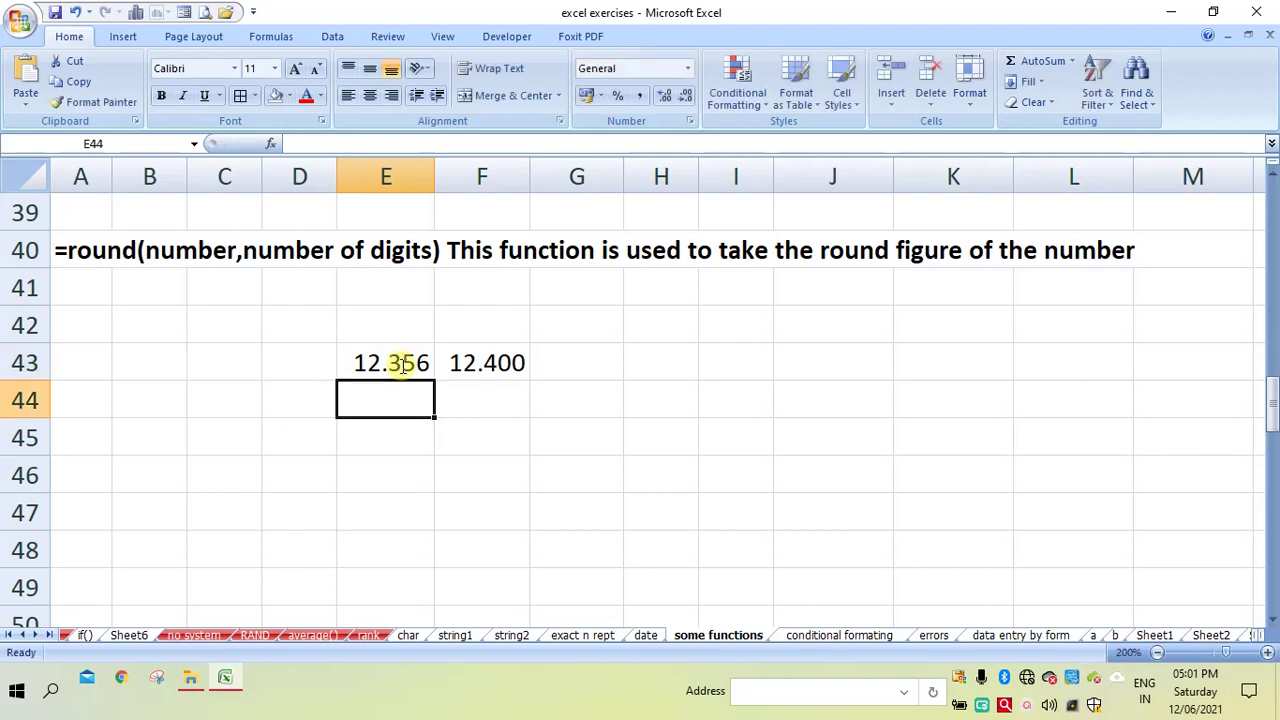
- Change the second decimal digit of the number in E43 so that it reads 12.316
double_click(400, 363)
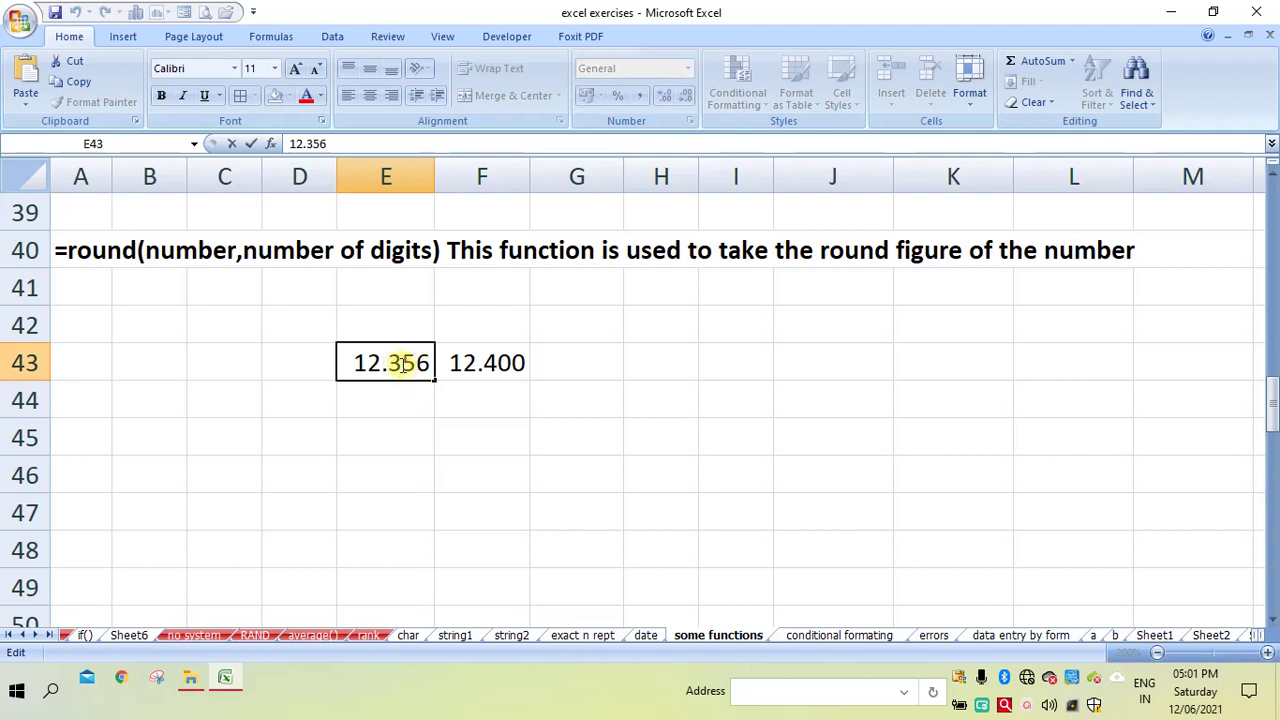
drag(401, 363, 420, 364)
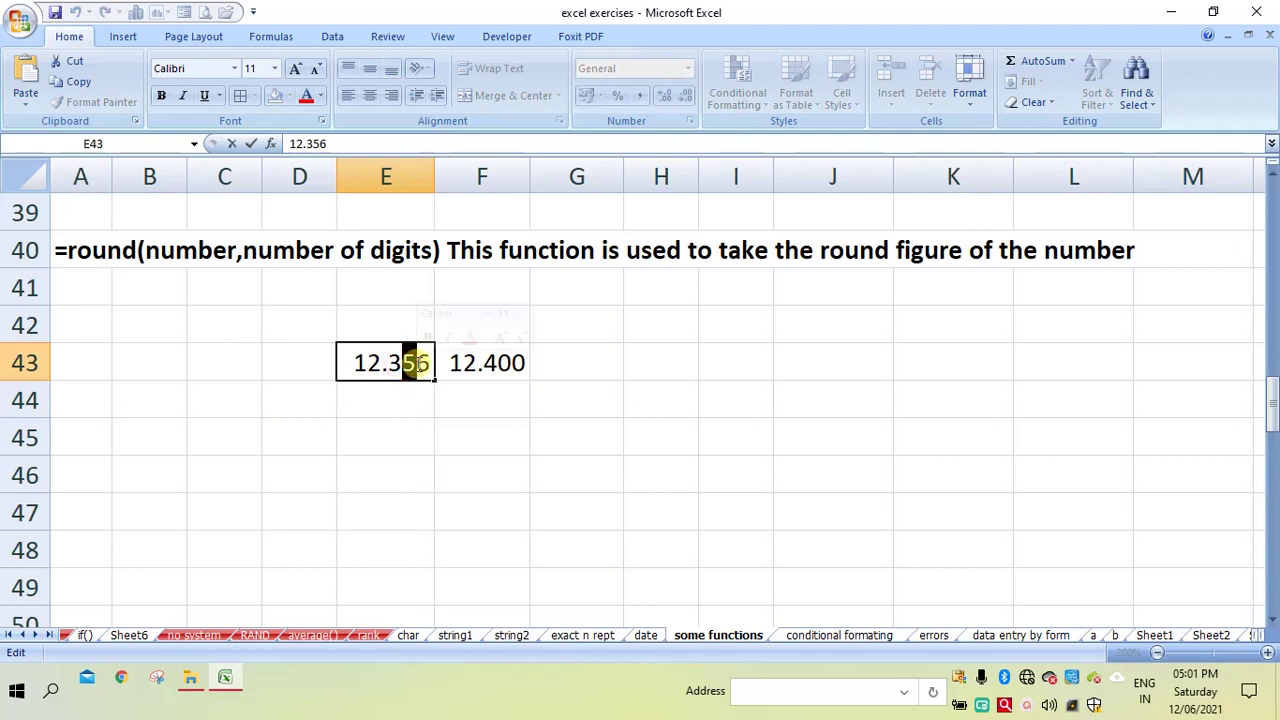
text(1)
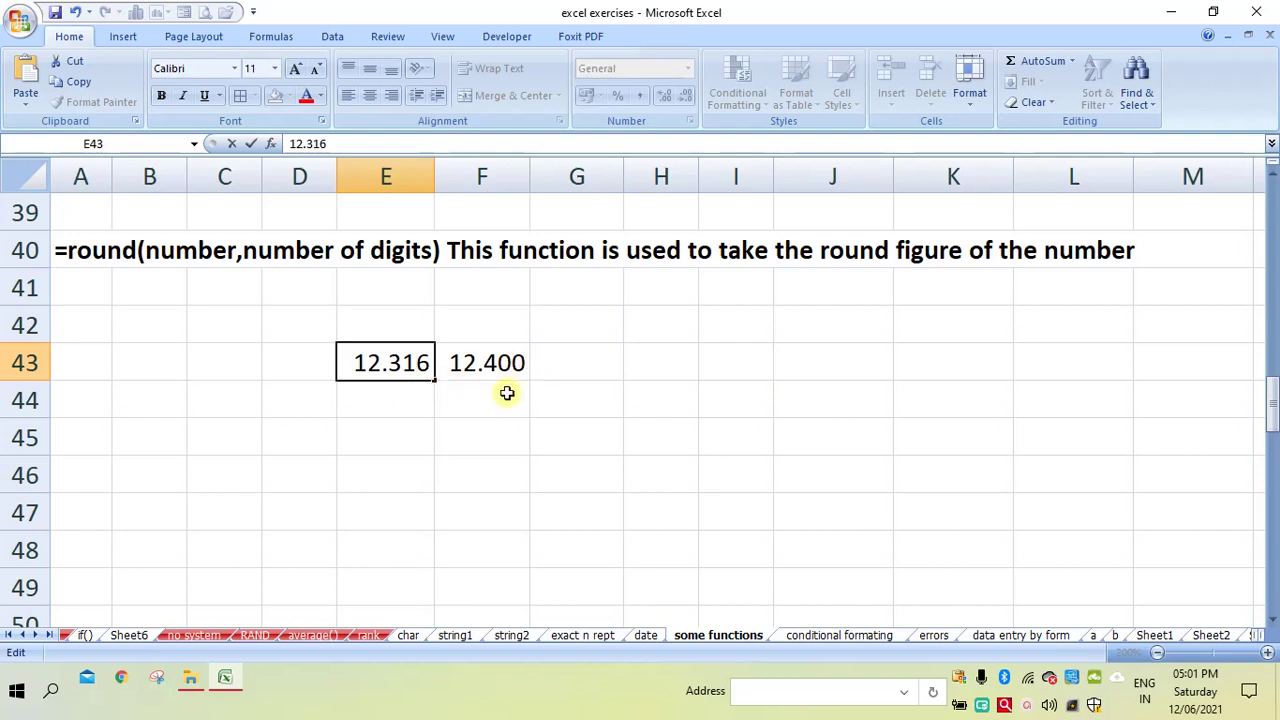
key(Return)
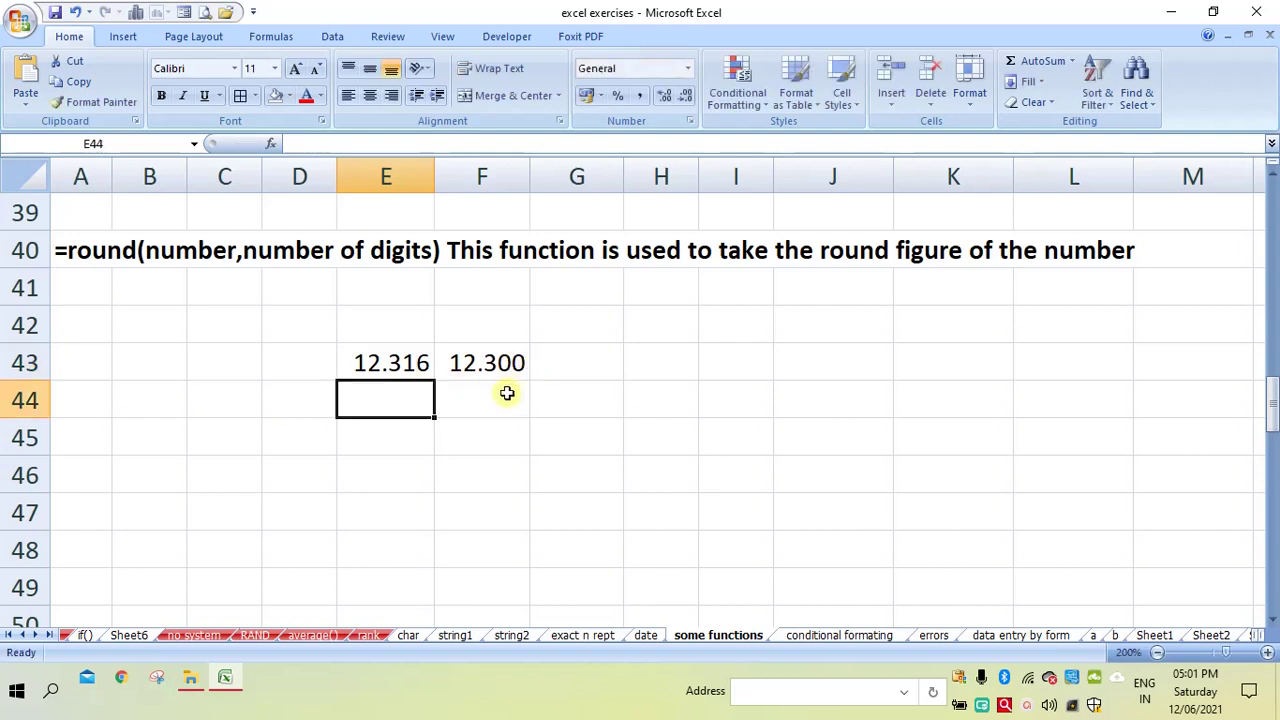